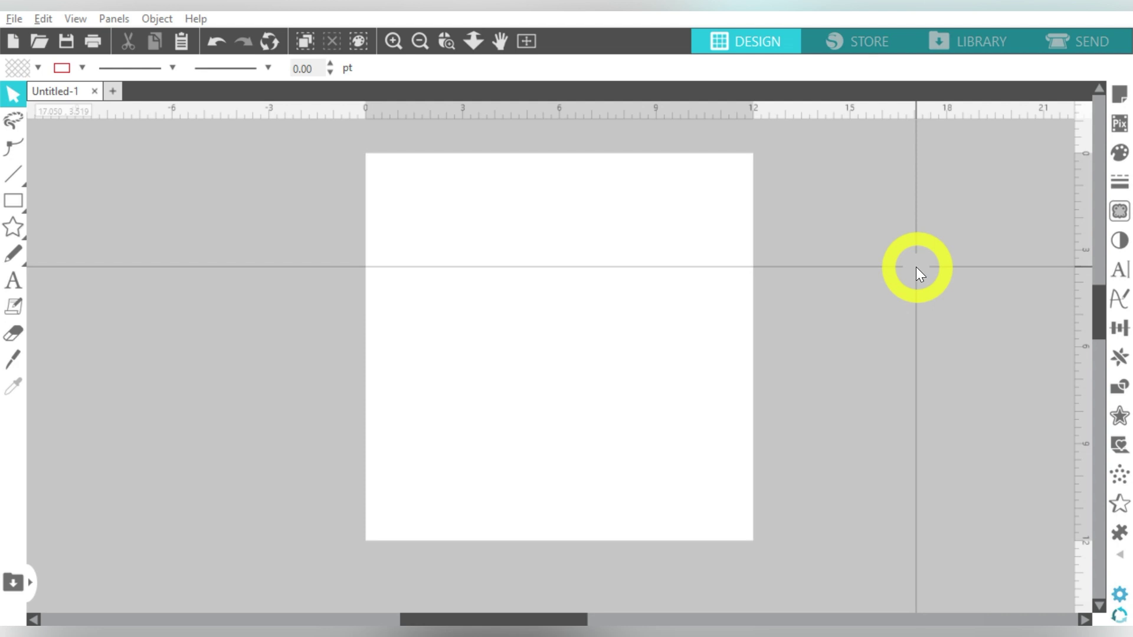
Drag Fishing-1.svg from the Fishing-Rod-SVG-Fishing-Hook-10254829 SVG folder onto the canvas.
key(alt+Tab)
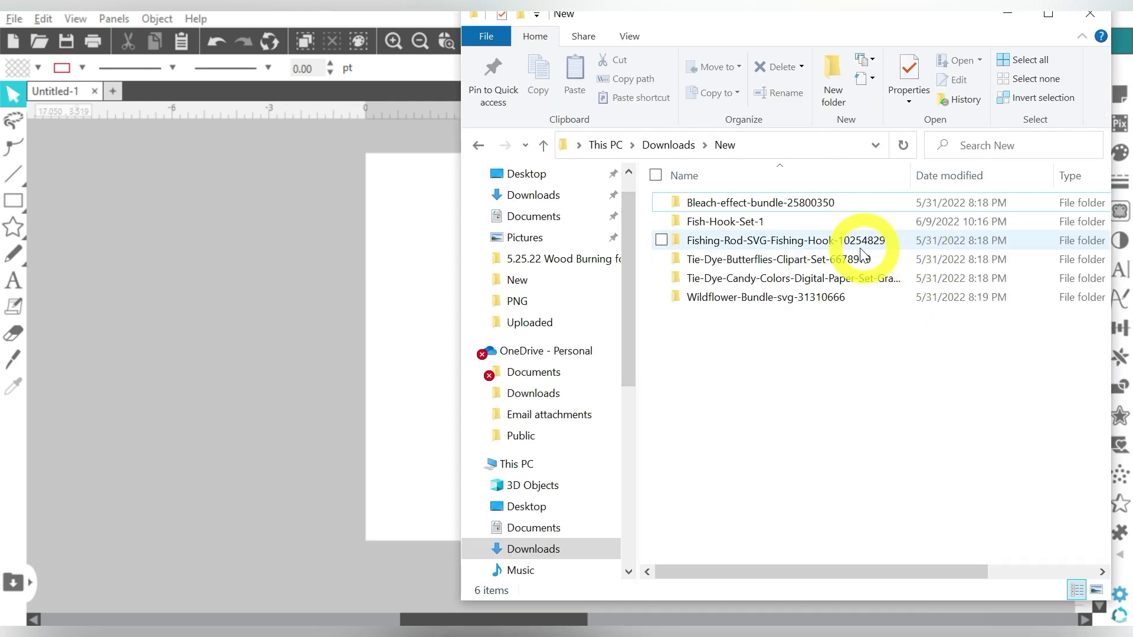
click(770, 222)
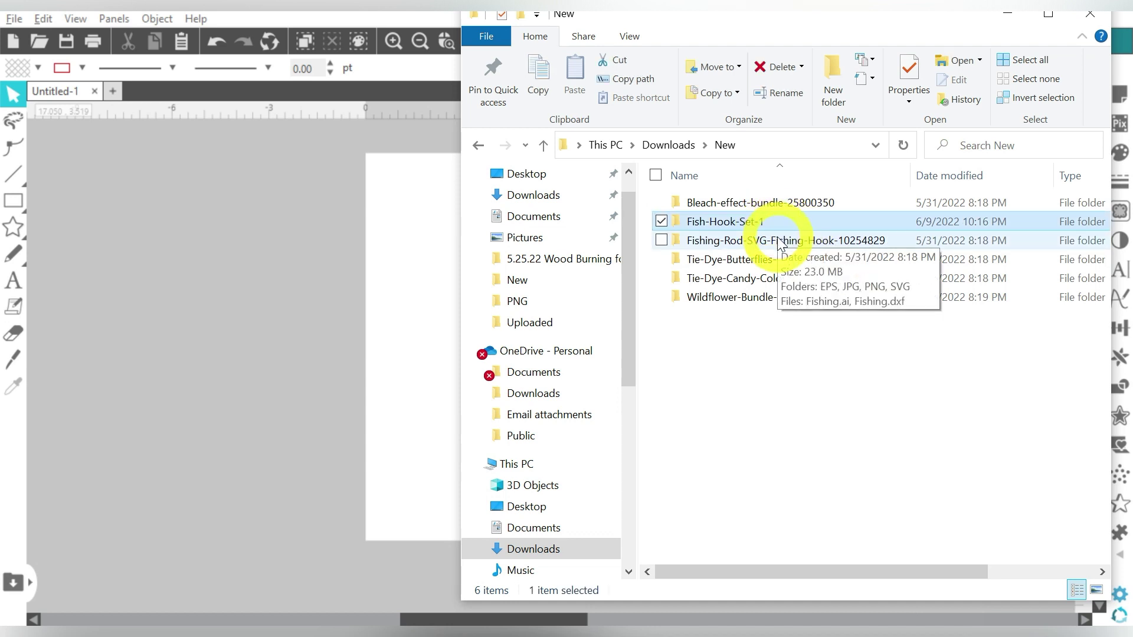
click(778, 240)
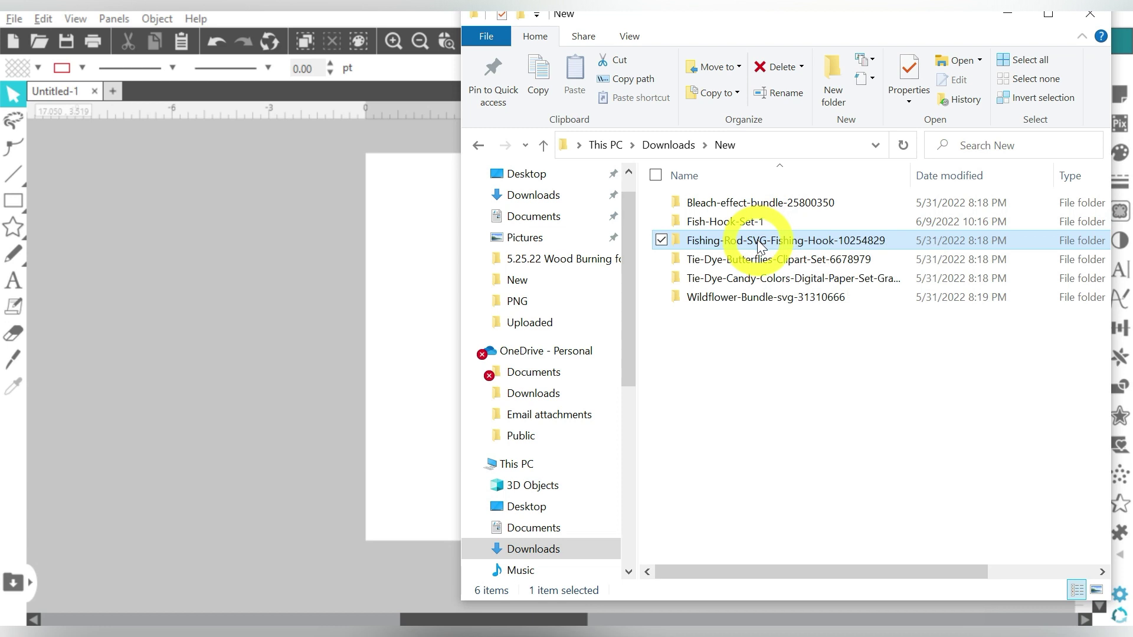
double_click(760, 241)
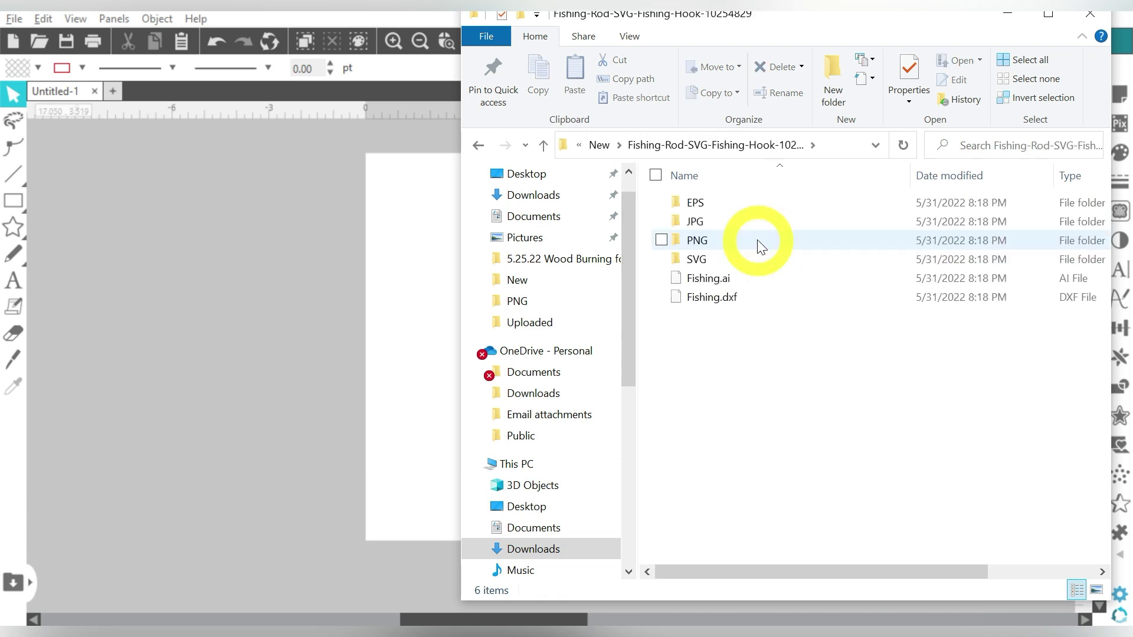
double_click(759, 242)
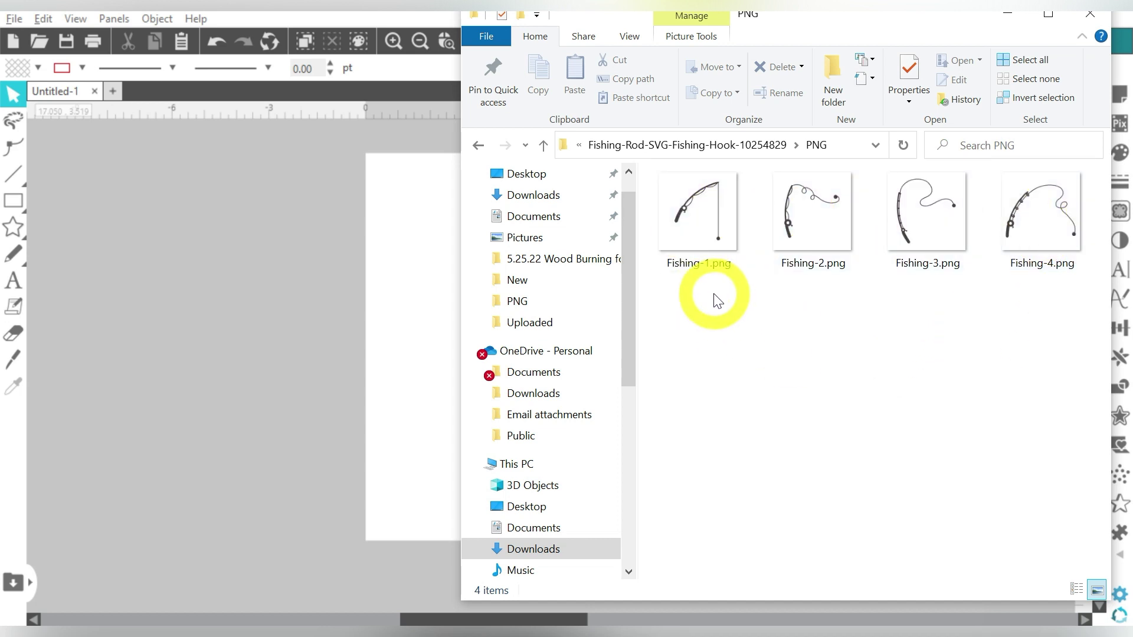
click(701, 234)
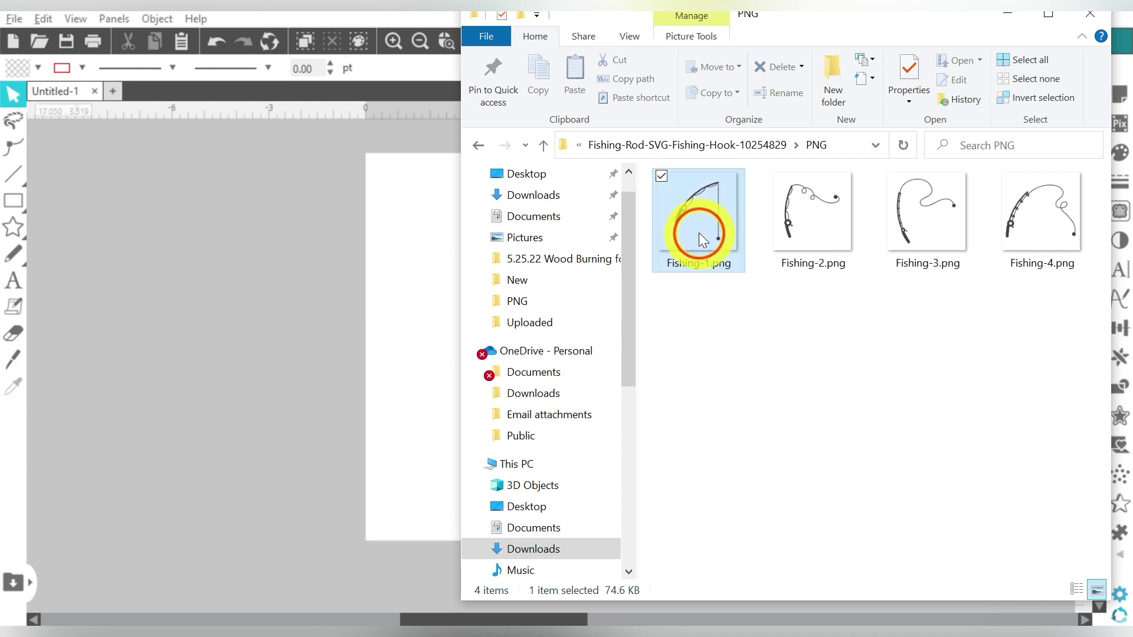
click(485, 149)
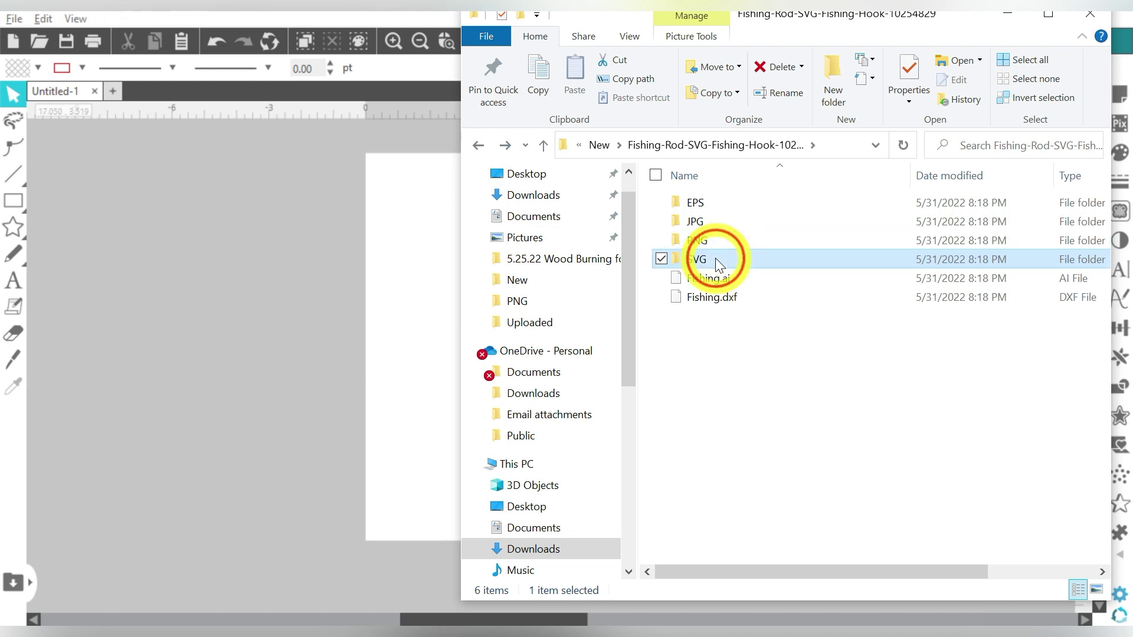
double_click(715, 259)
drag(726, 211, 242, 260)
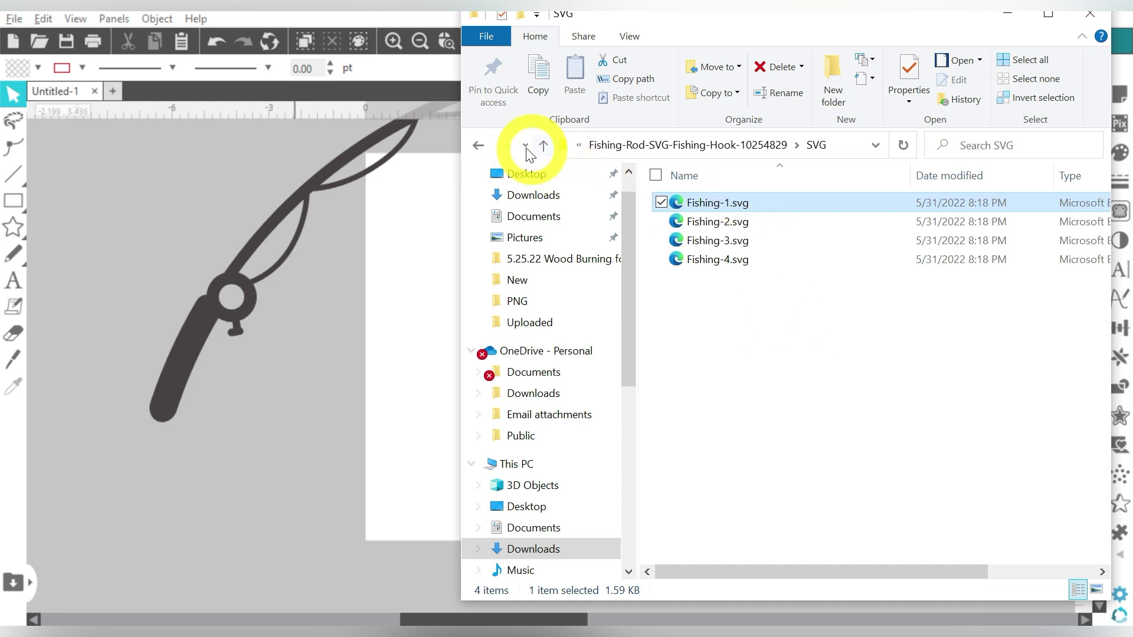
Drag Fish-Hook-1.svg from Fish-Hook-Set-1 > Main-1 > All onto the canvas.
click(480, 145)
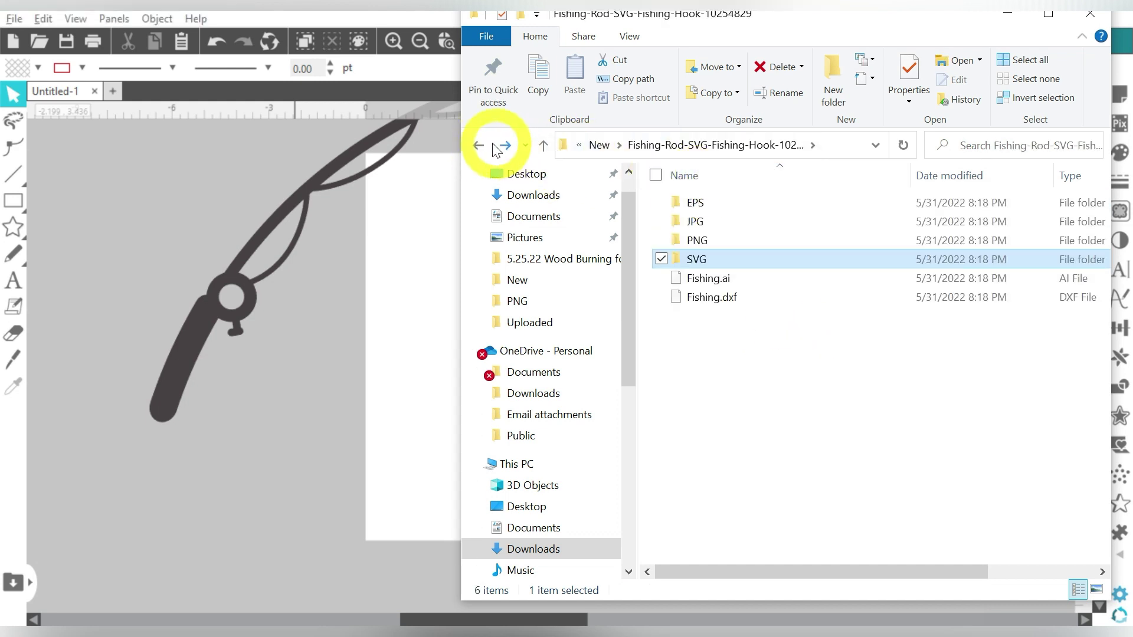
click(485, 146)
double_click(752, 221)
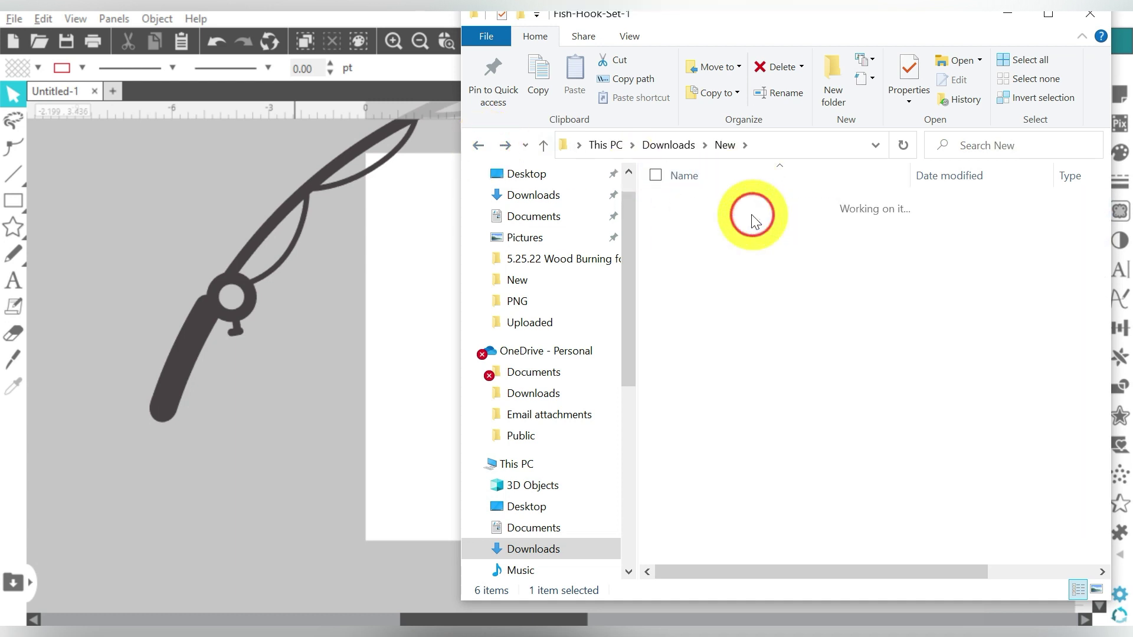
double_click(746, 203)
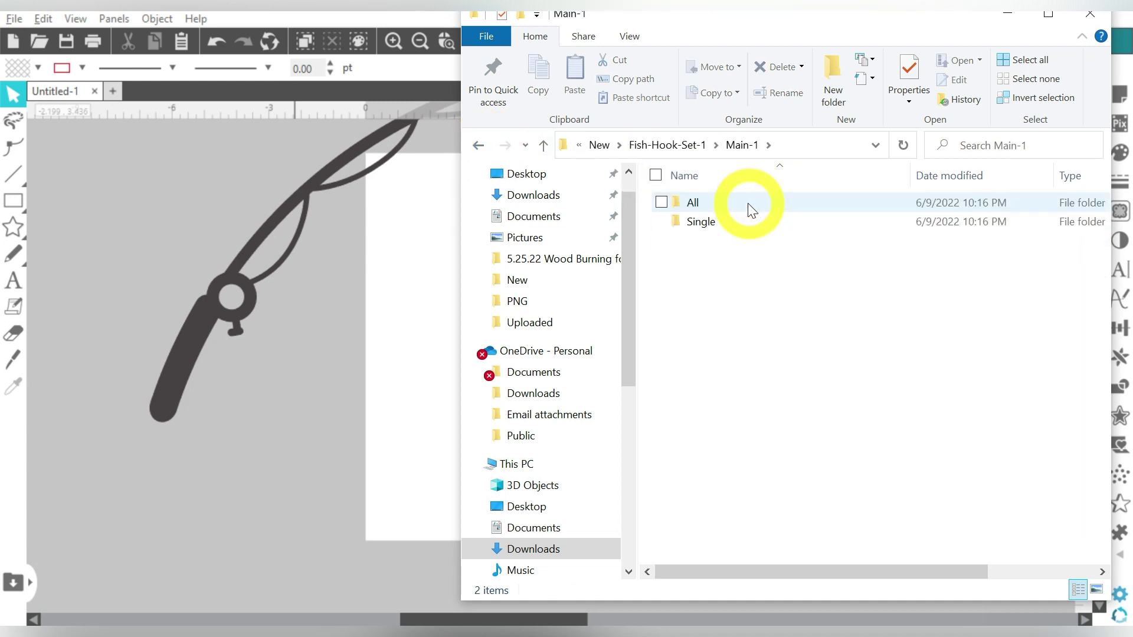
double_click(730, 203)
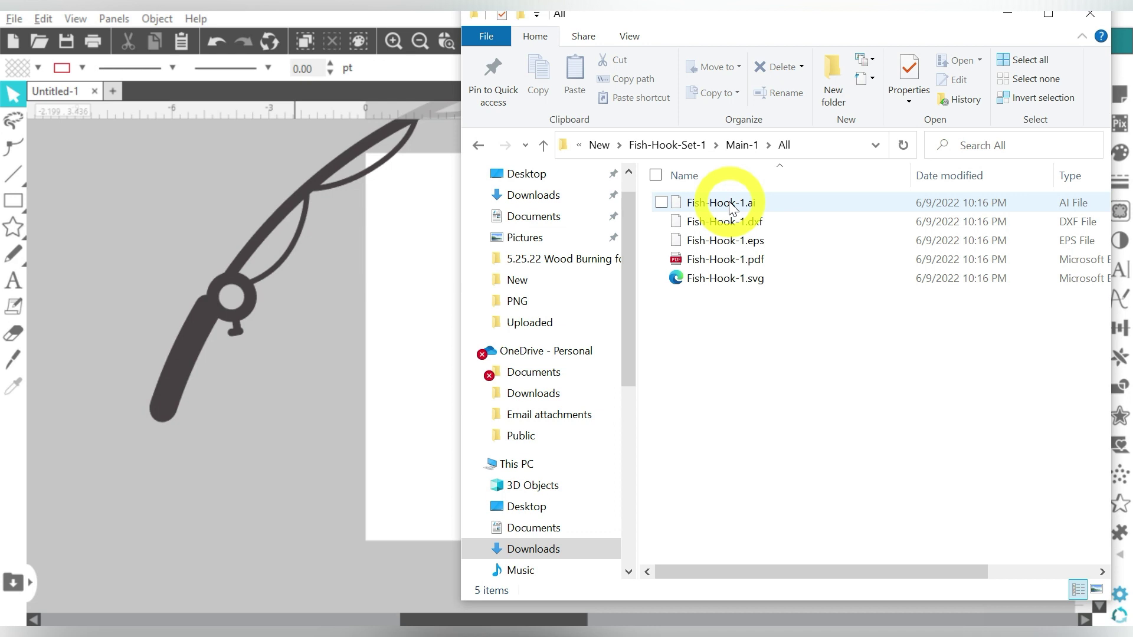
click(760, 280)
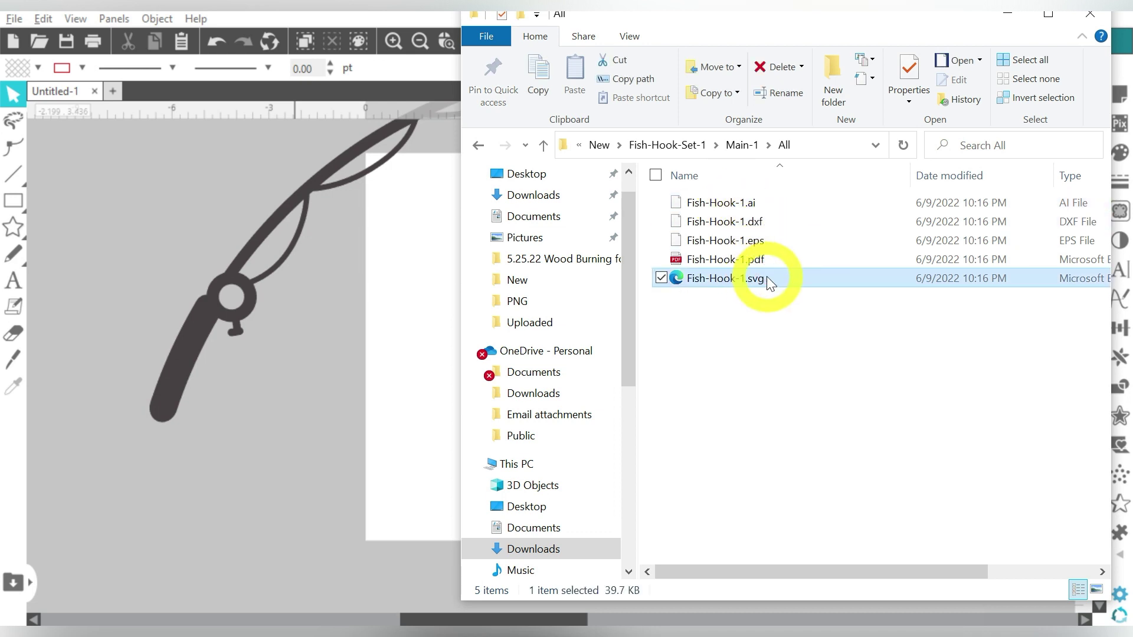
drag(767, 276, 354, 454)
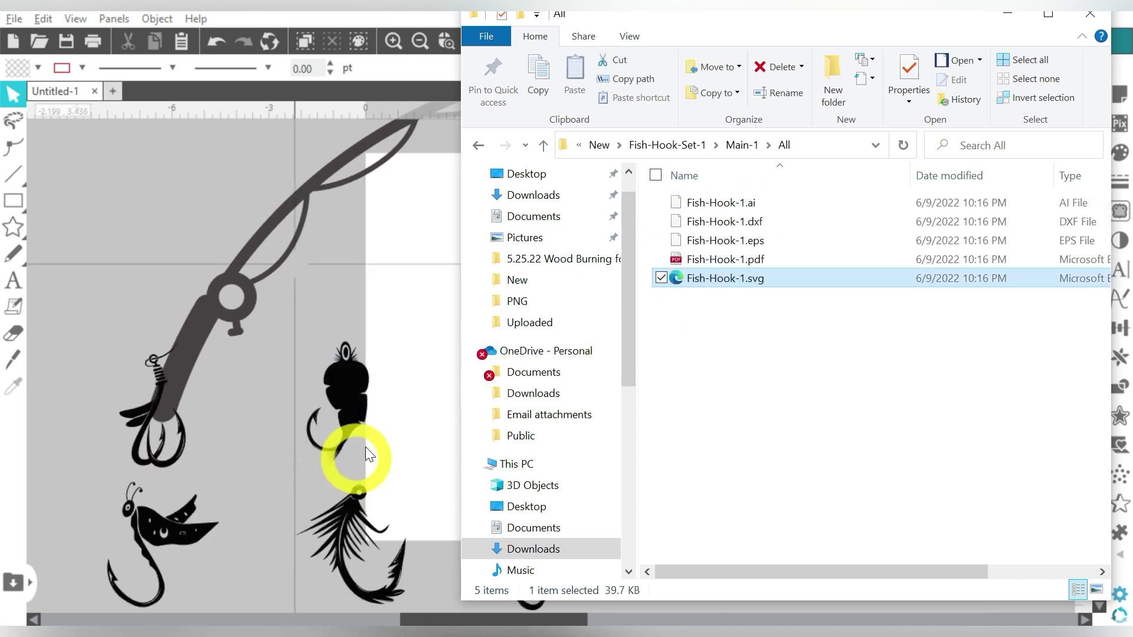
Check the Single folder, return to the All folder, and minimize File Explorer.
click(480, 146)
double_click(712, 222)
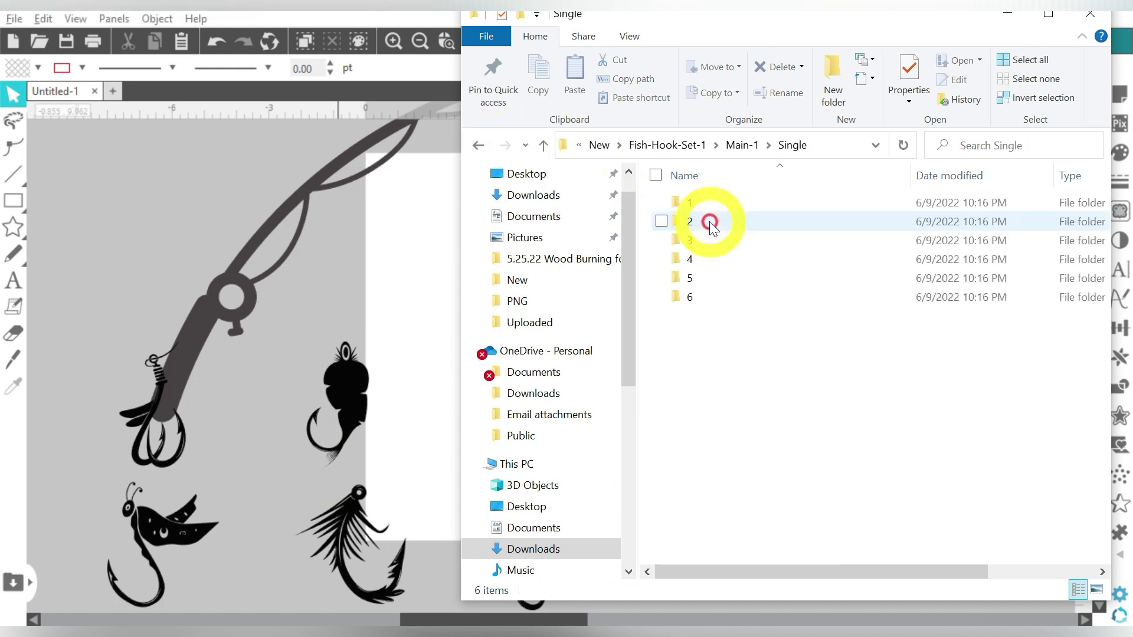
click(479, 147)
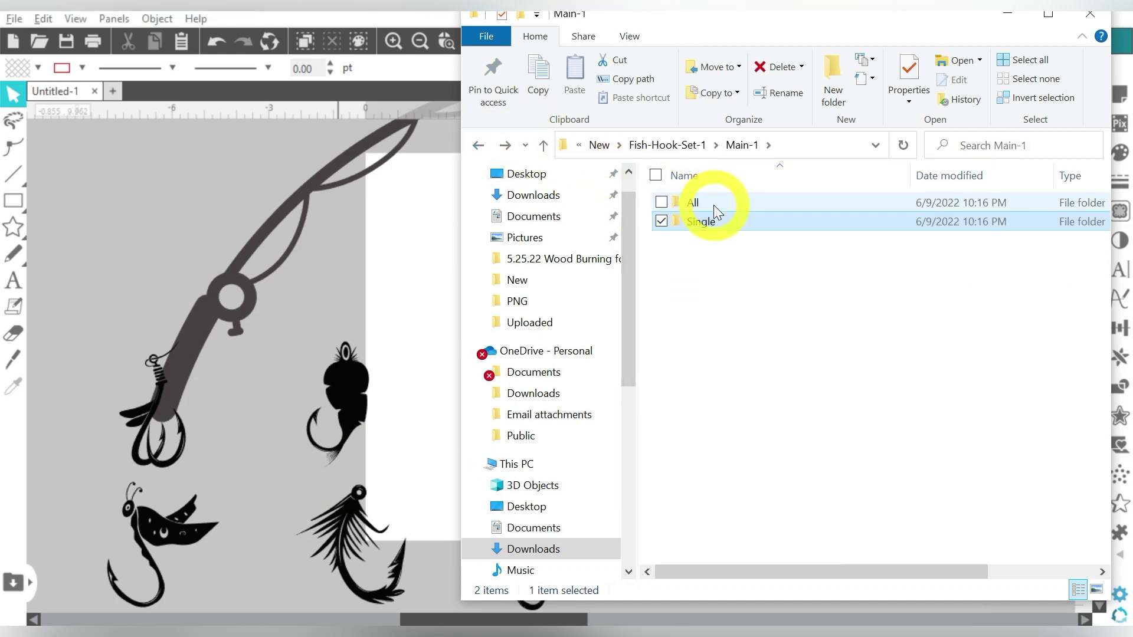
double_click(714, 204)
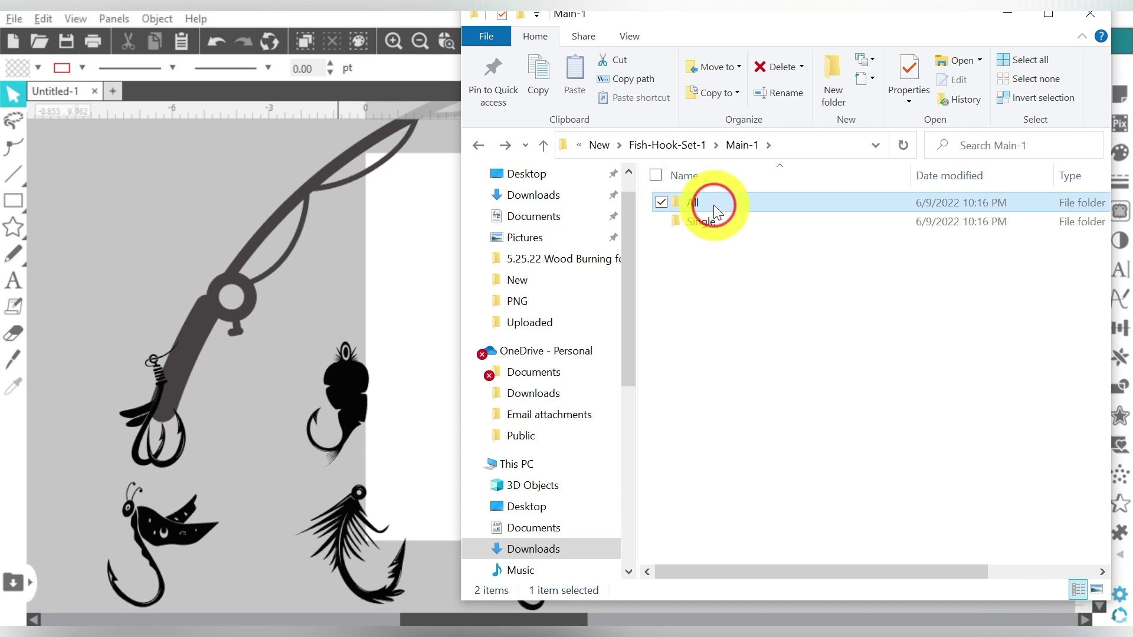
click(1007, 16)
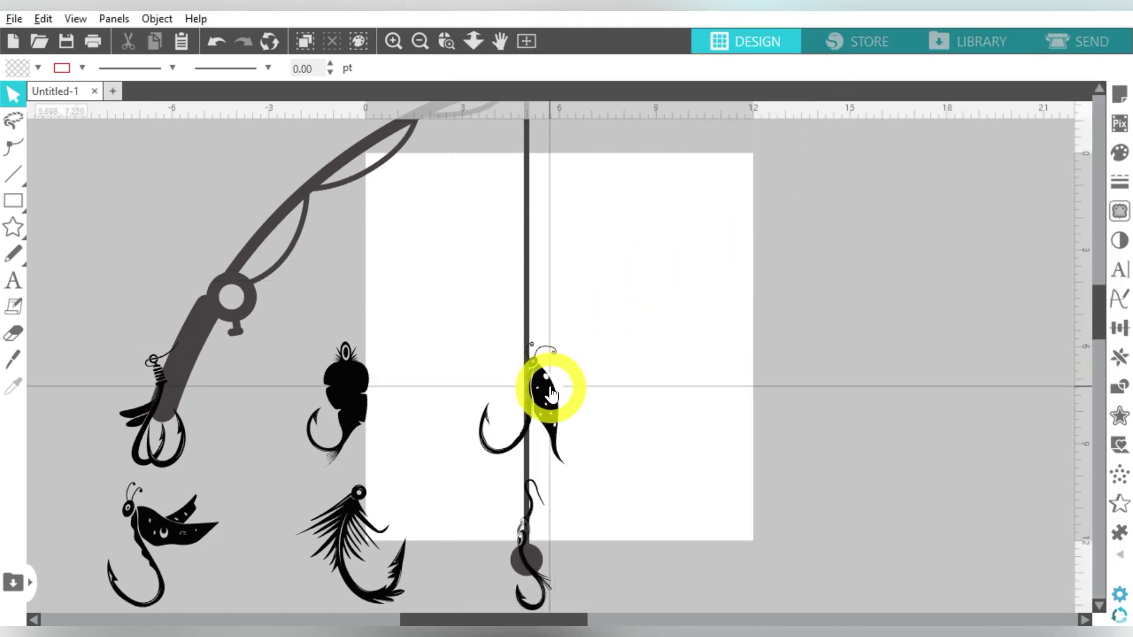
Move the rod off the page, then group the middle lure and place it at the upper right.
drag(551, 394, 740, 379)
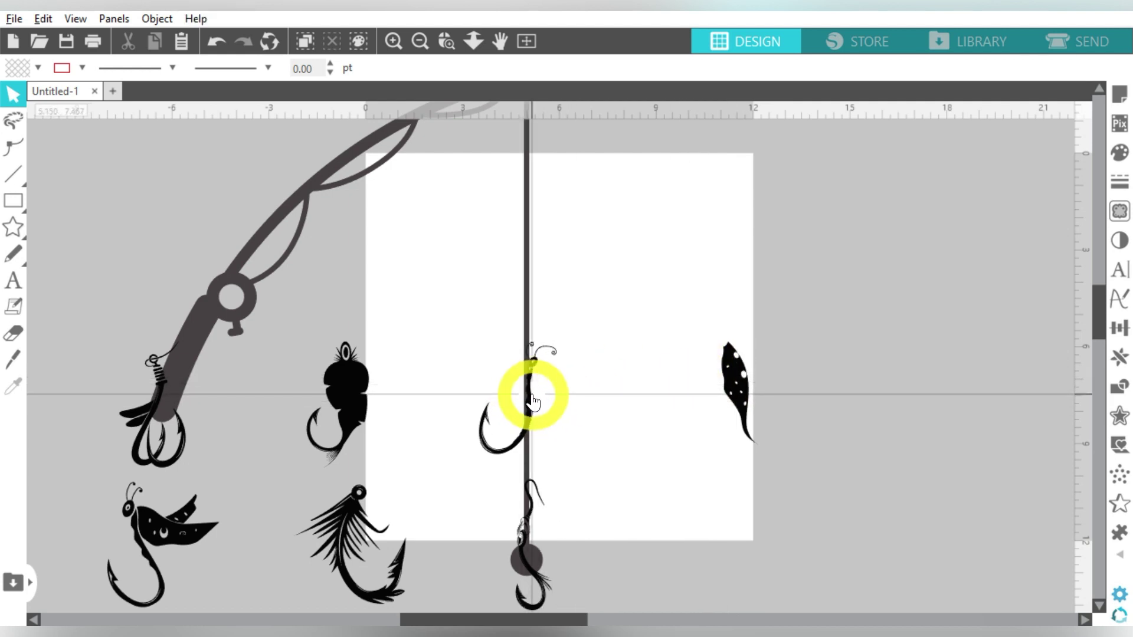
key(ctrl+z)
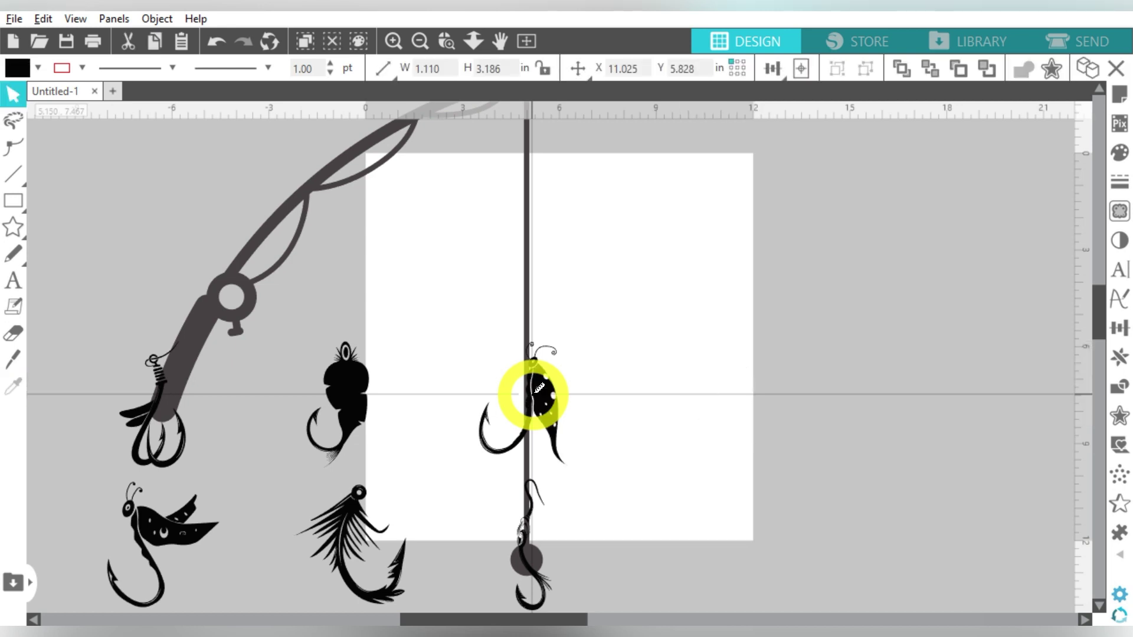
drag(215, 307, 912, 340)
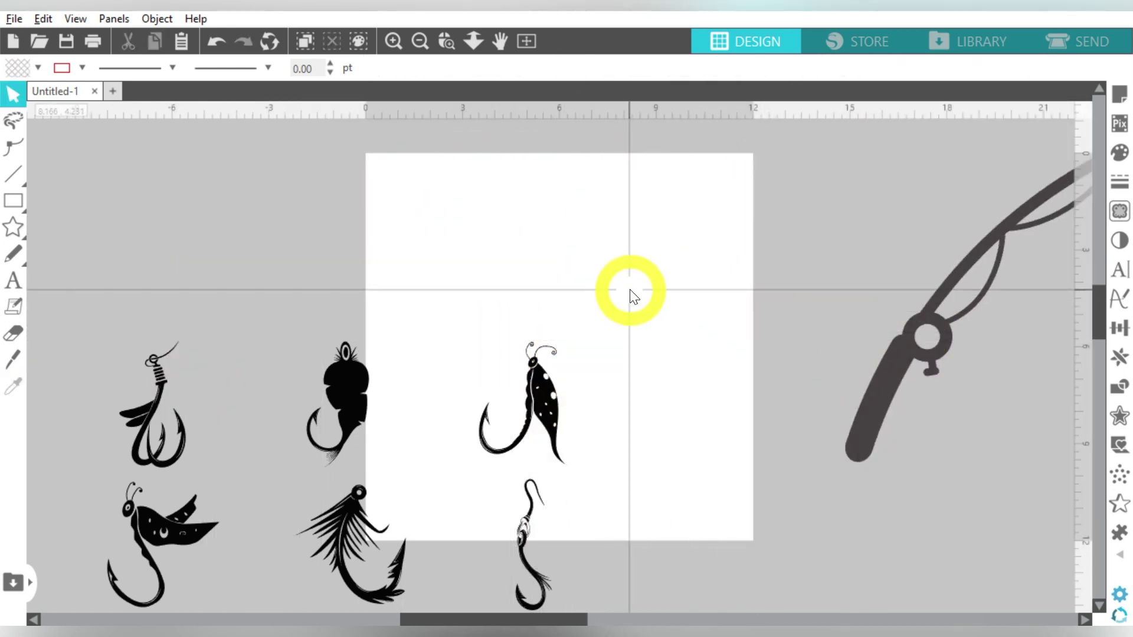
drag(630, 289, 464, 471)
right_click(526, 413)
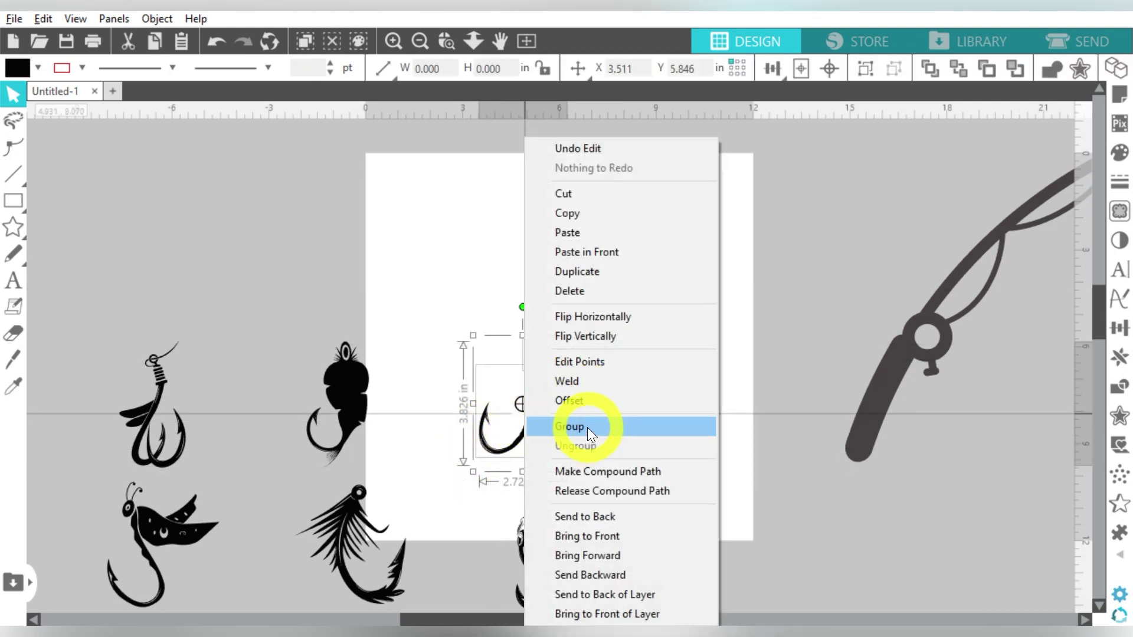
click(587, 427)
drag(549, 405, 710, 291)
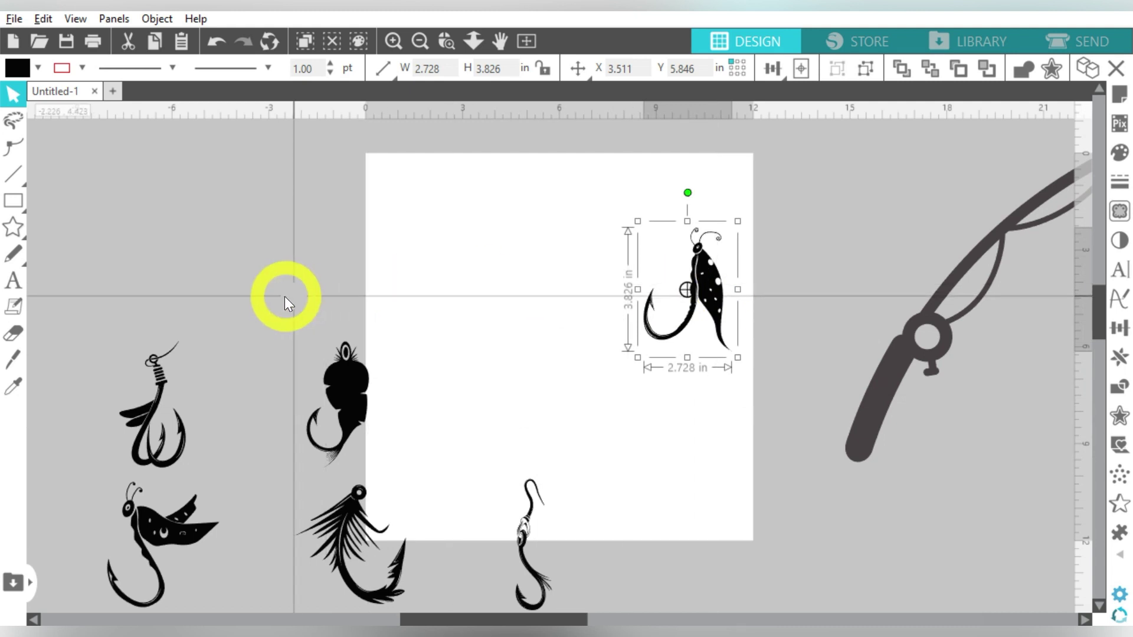
Group the left-centre lure and move it to the page centre, with the left hook beside it.
drag(284, 296, 423, 470)
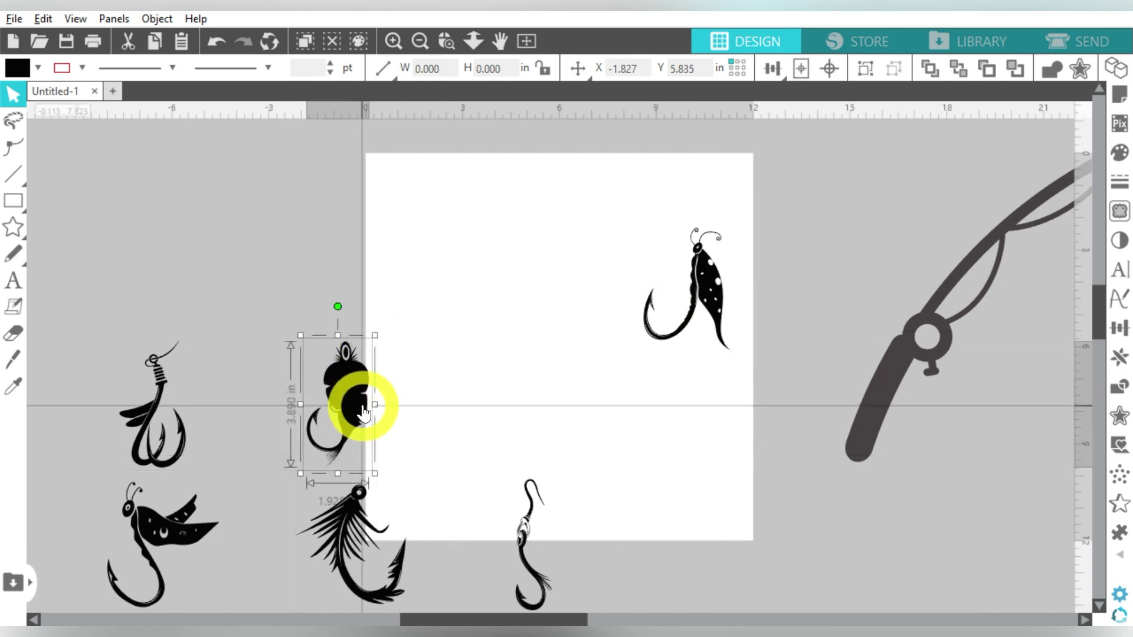
key(ctrl+g)
drag(361, 402, 571, 319)
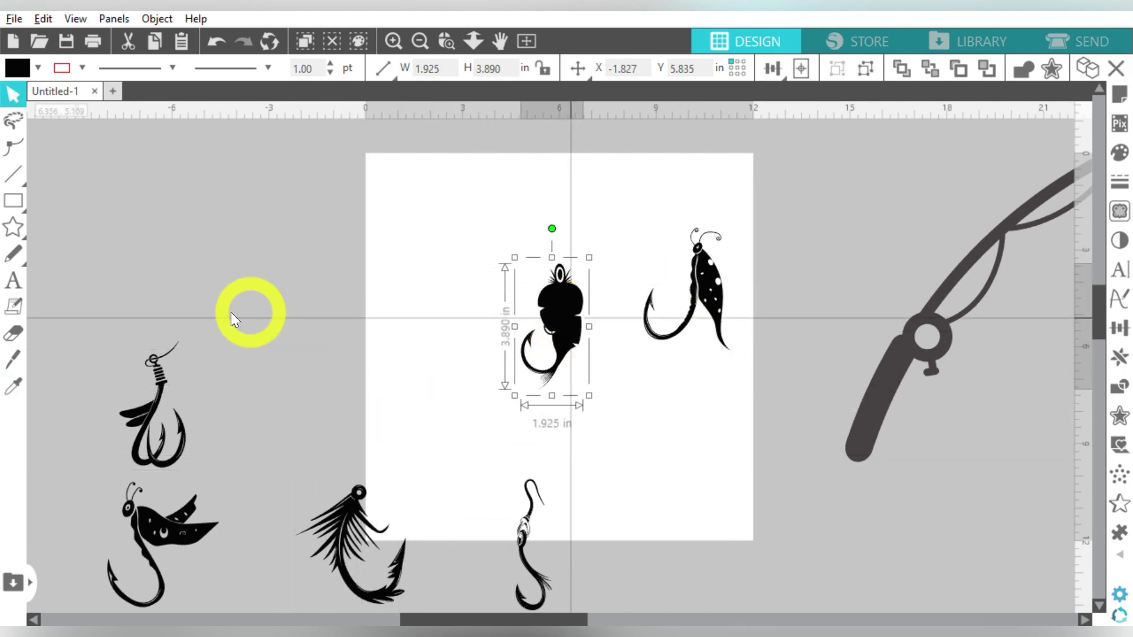
drag(96, 317, 229, 469)
key(i)
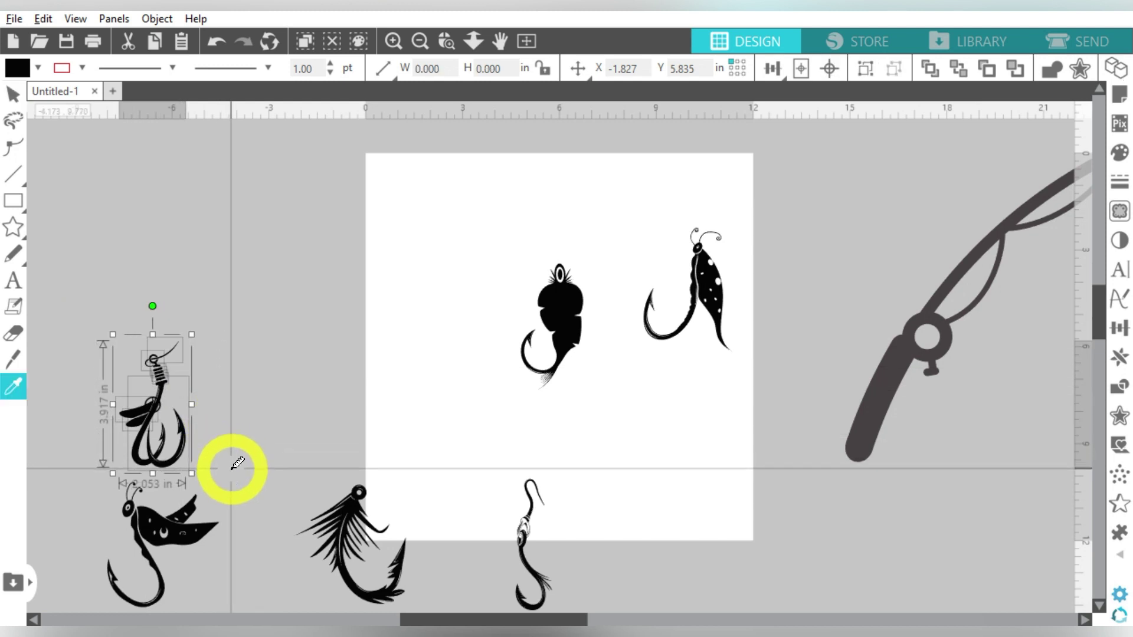
key(v)
drag(171, 425, 483, 327)
Move the butterfly lure, single hook and feather lure up from below onto the page.
click(564, 543)
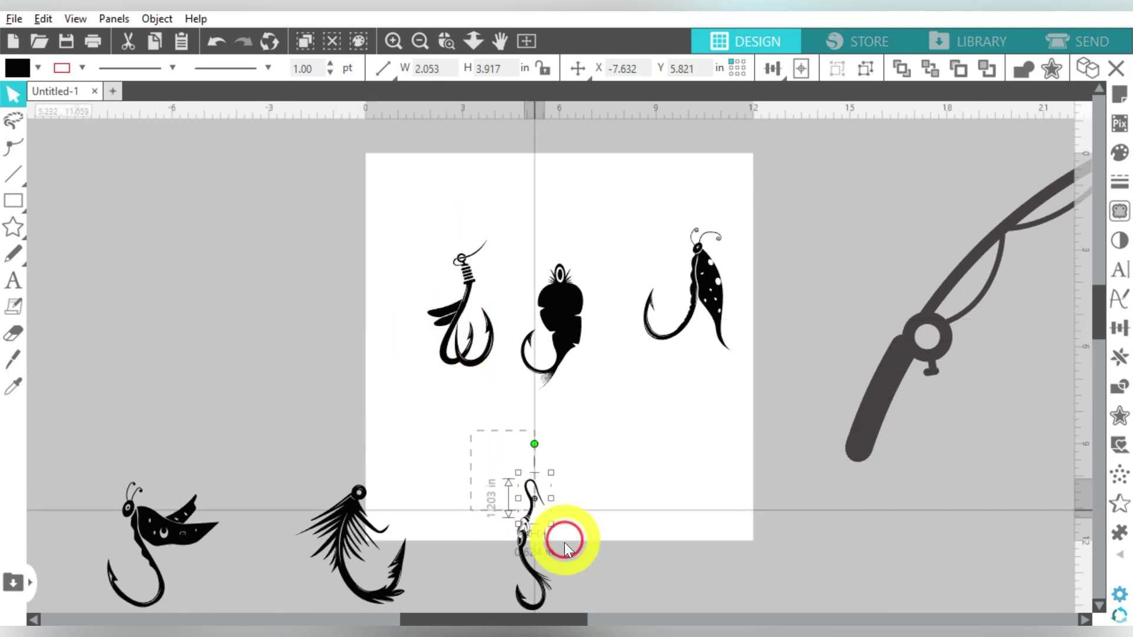
click(317, 494)
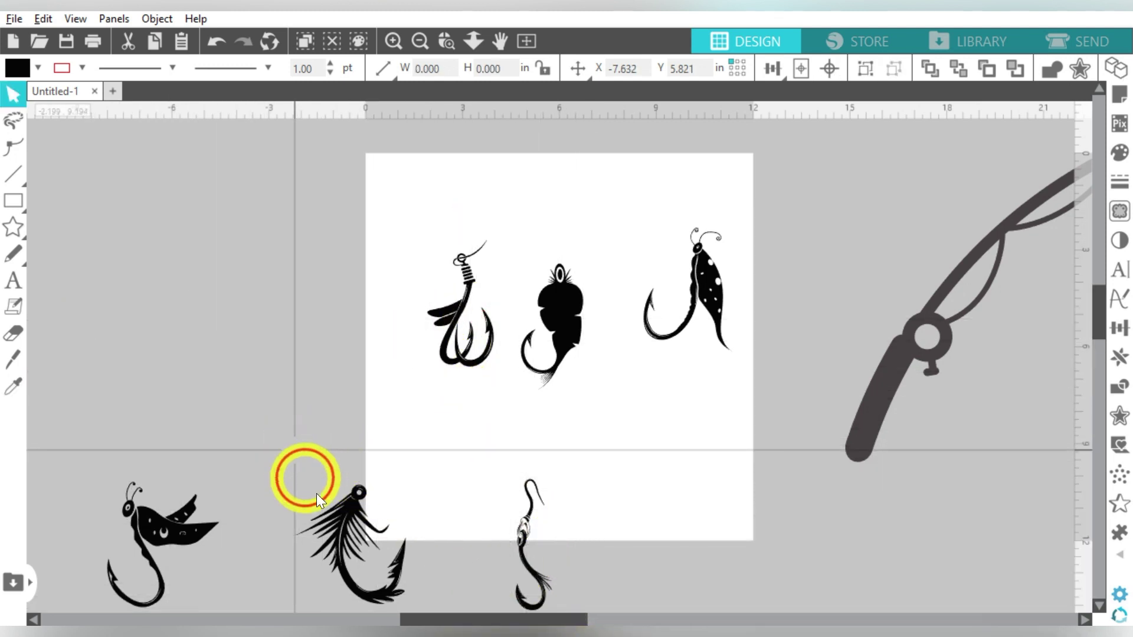
drag(316, 493, 438, 588)
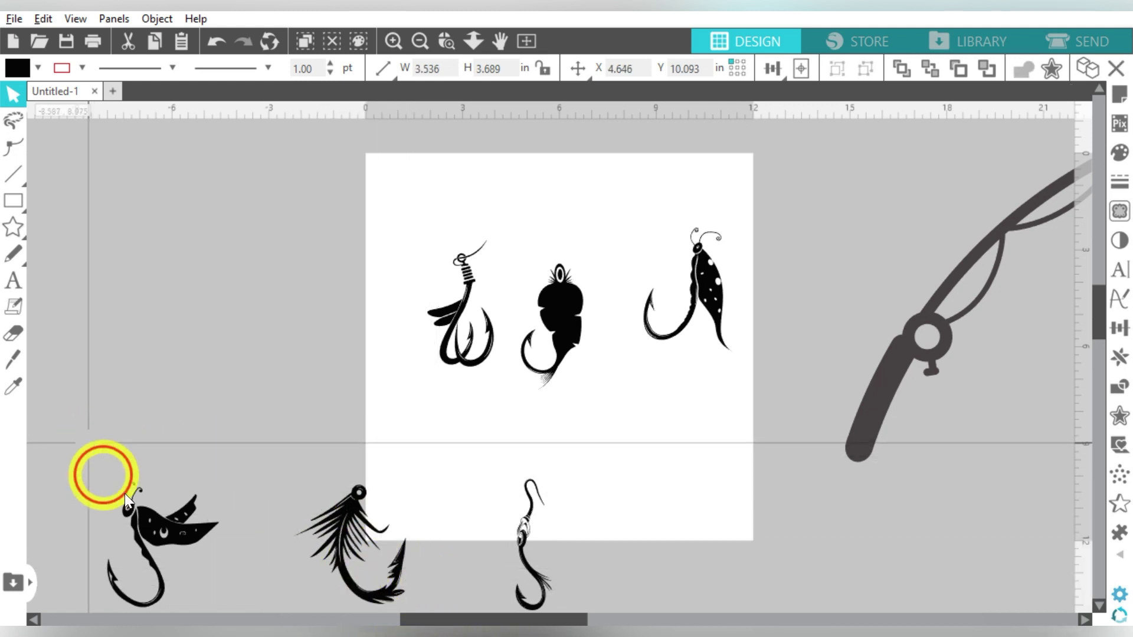
drag(125, 494, 252, 593)
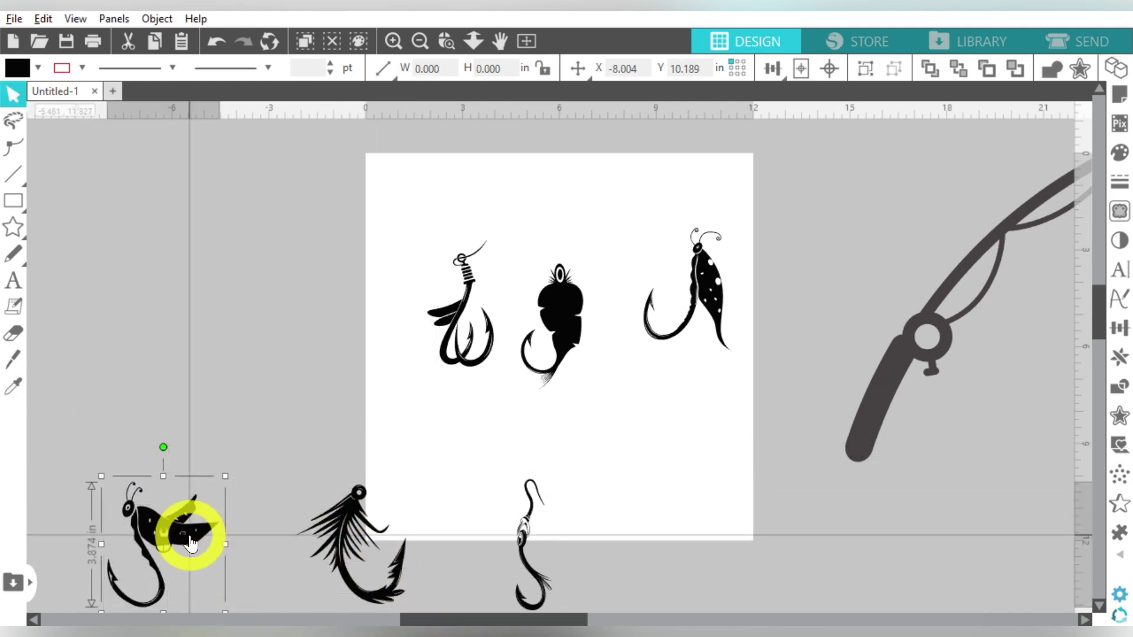
drag(190, 543, 368, 334)
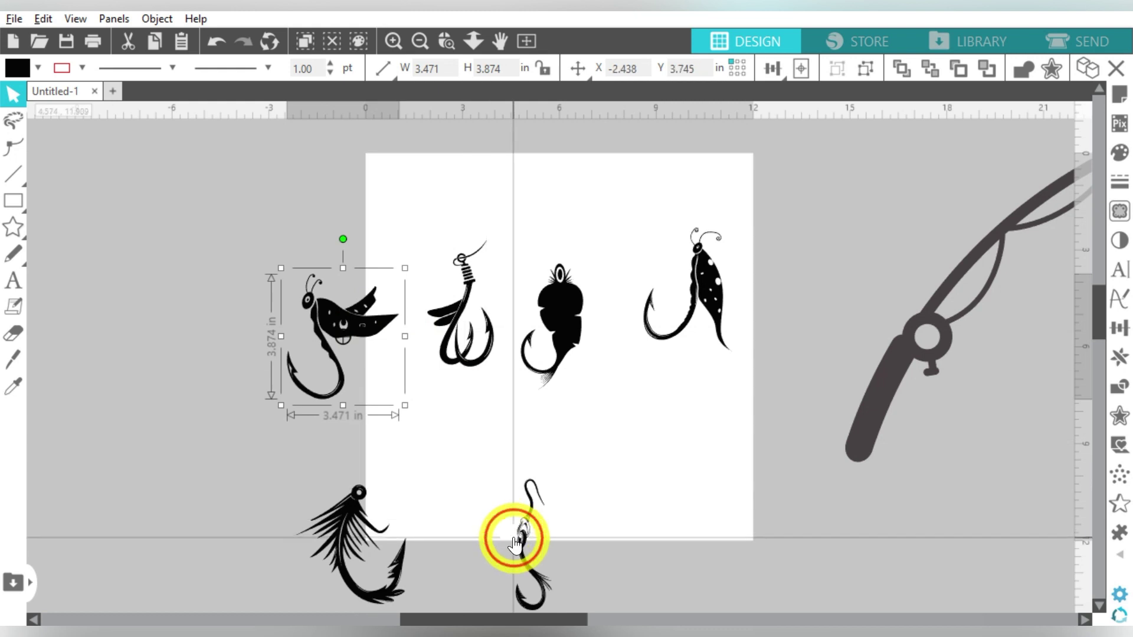
drag(514, 543, 606, 453)
drag(363, 546, 479, 461)
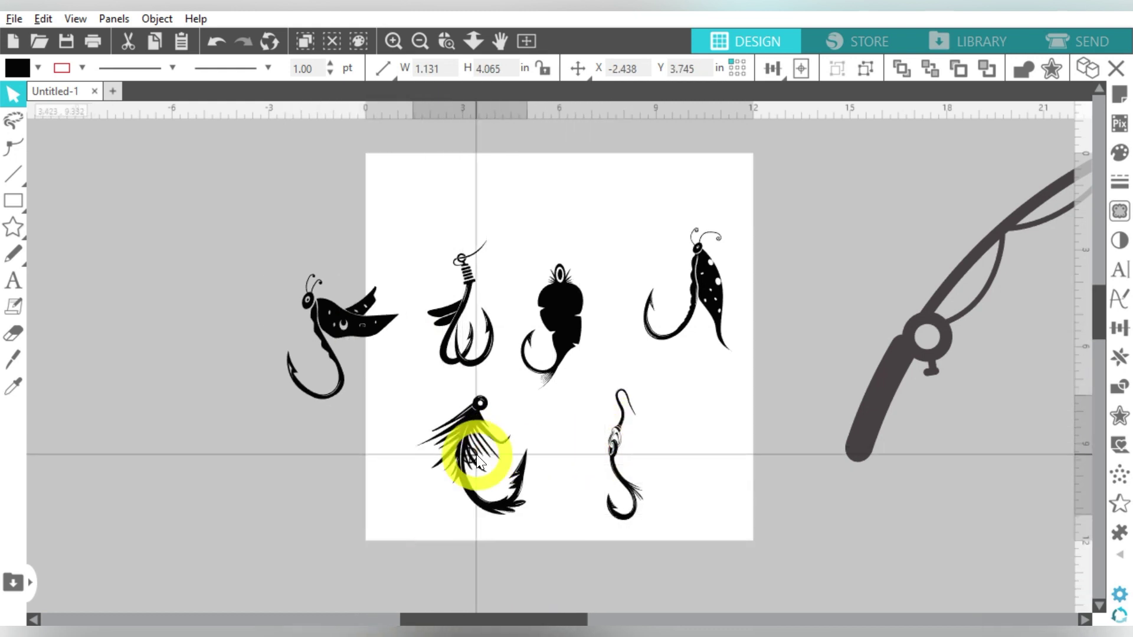
Delete the jig lure and the spotted-body lure.
click(475, 450)
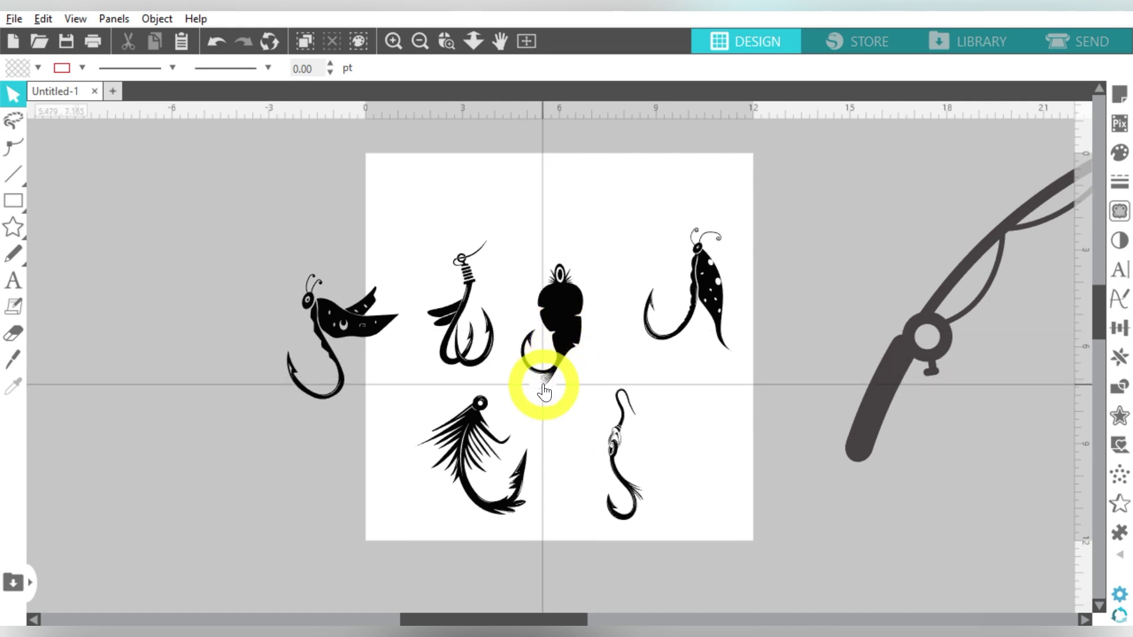
click(568, 330)
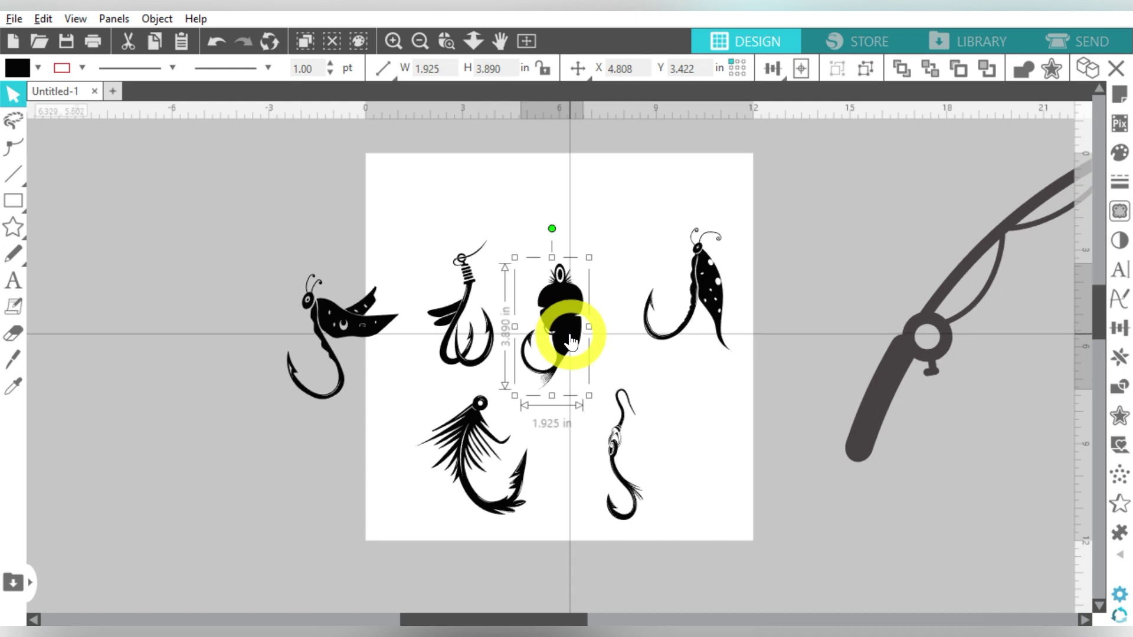
key(Delete)
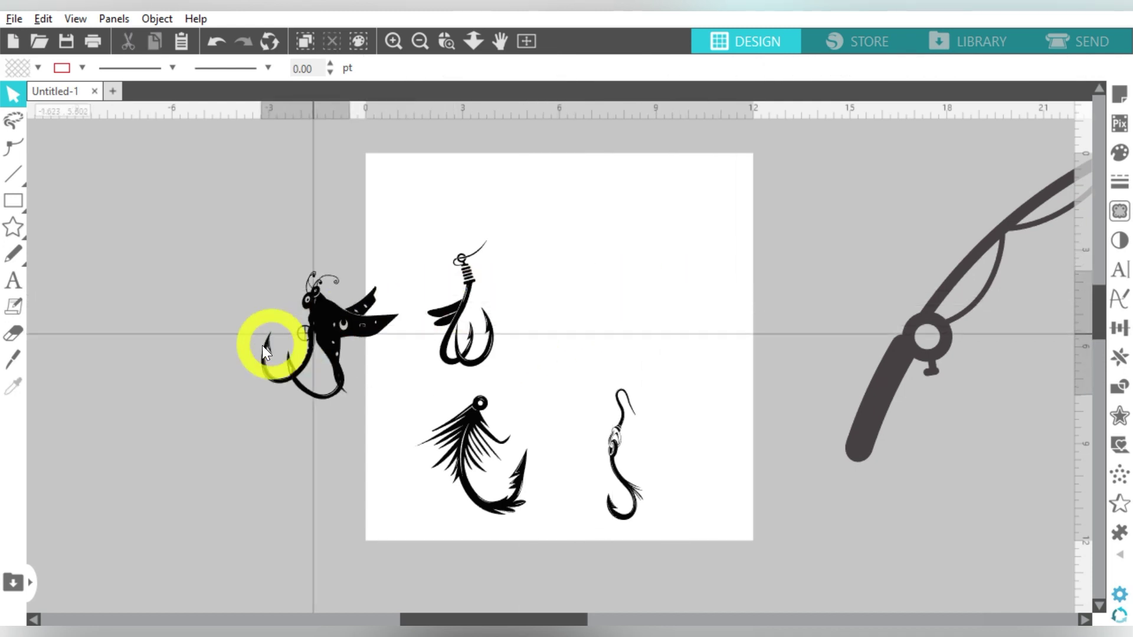
drag(262, 345, 222, 346)
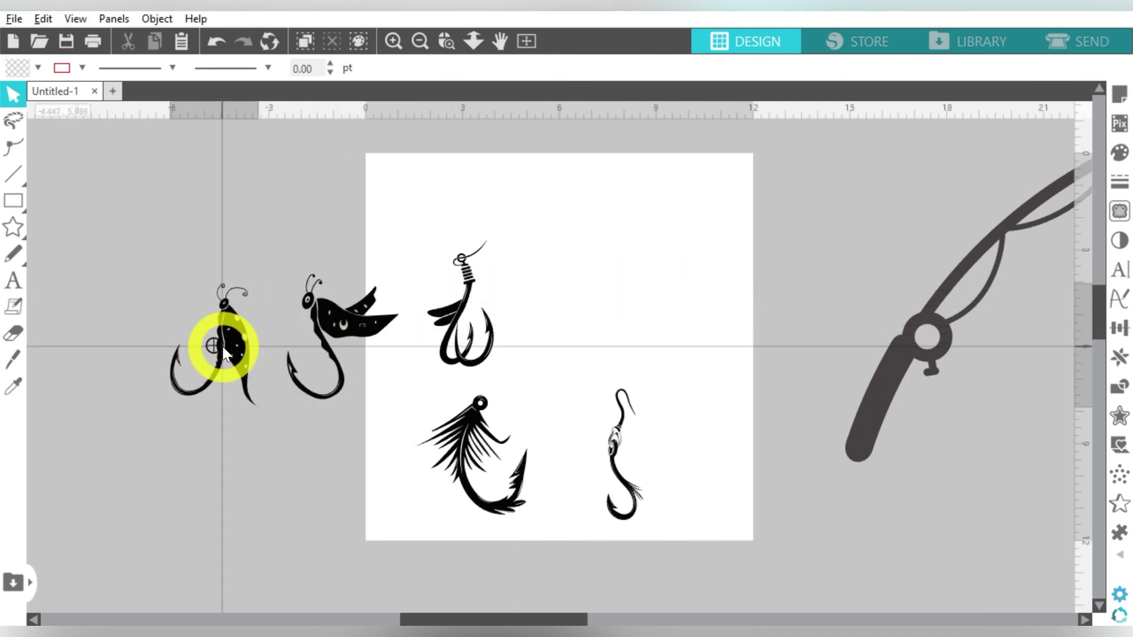
click(299, 334)
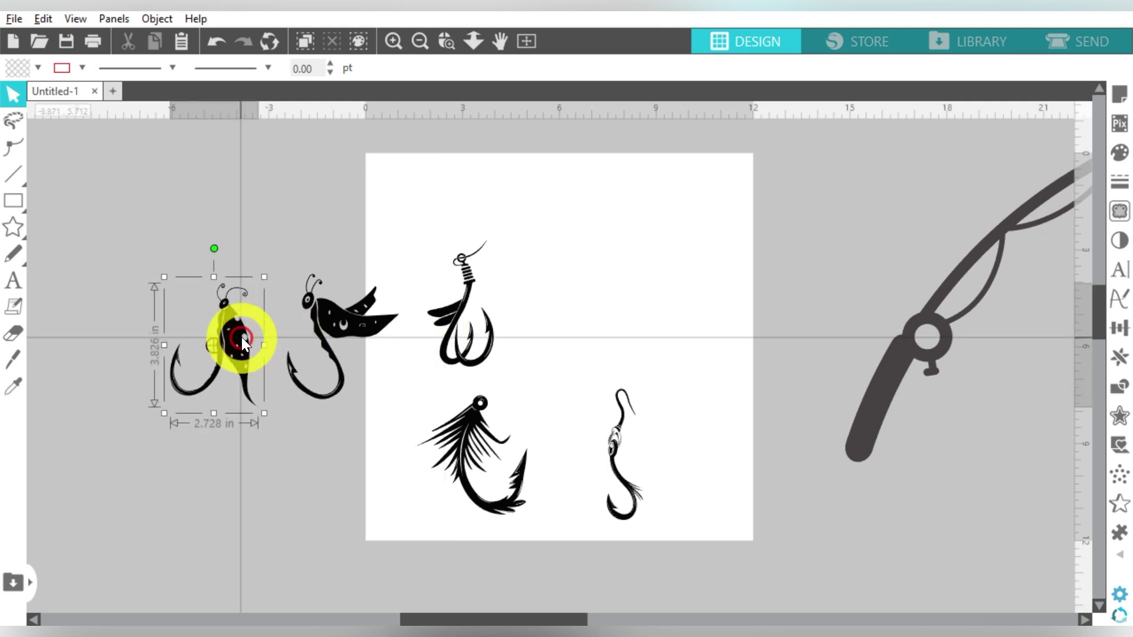
key(Delete)
Arrange the four remaining hooks in a 2×2 cluster at the left and bring the rod onto the page.
drag(463, 359, 347, 488)
drag(435, 468, 404, 468)
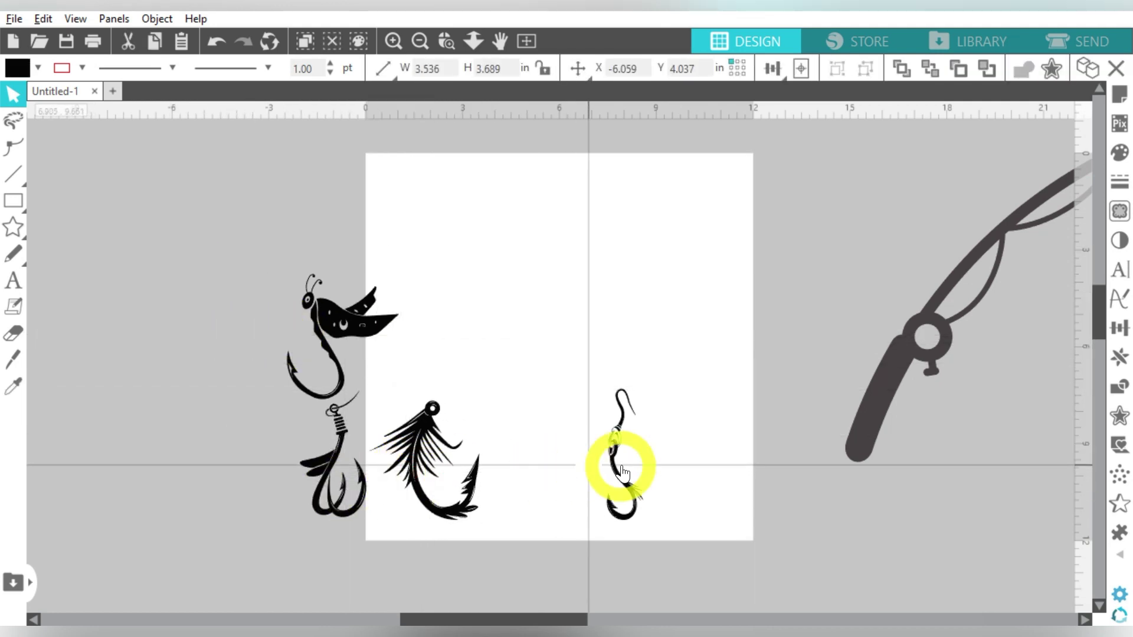
drag(623, 472, 441, 351)
drag(547, 272, 267, 511)
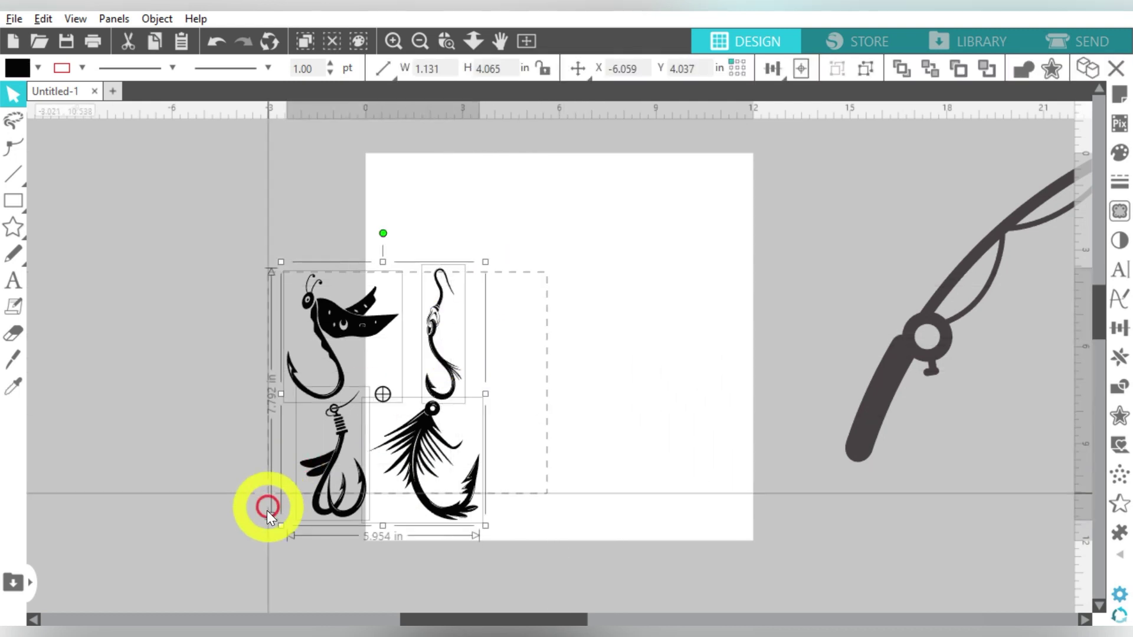
drag(413, 455, 212, 465)
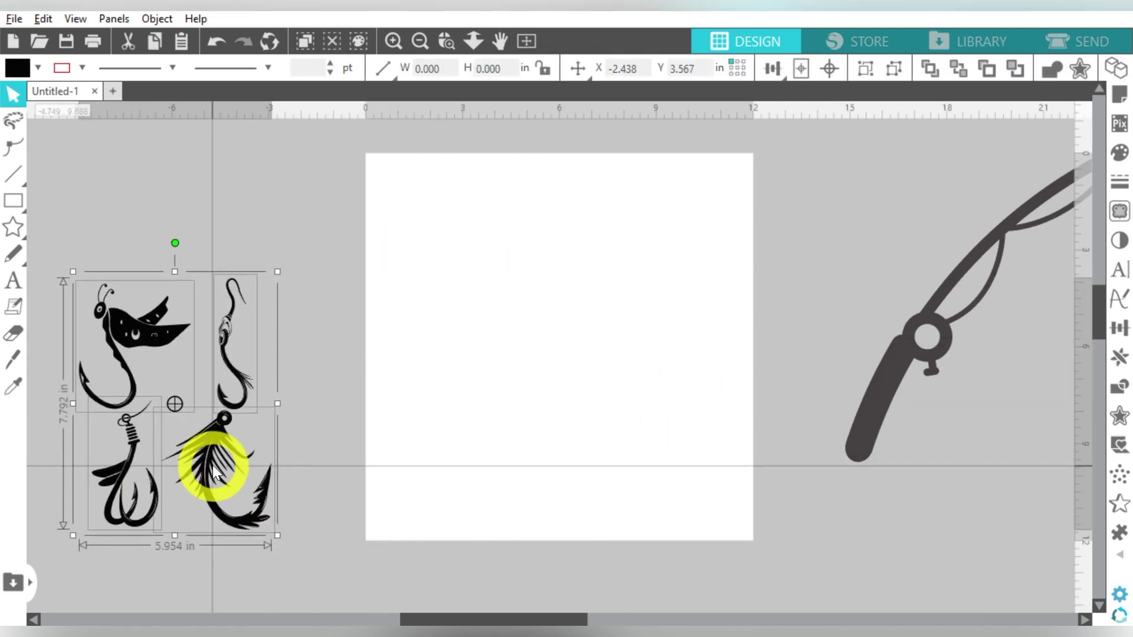
drag(862, 401, 442, 430)
Zoom out to view the whole rod with its line, then select the rod.
click(493, 361)
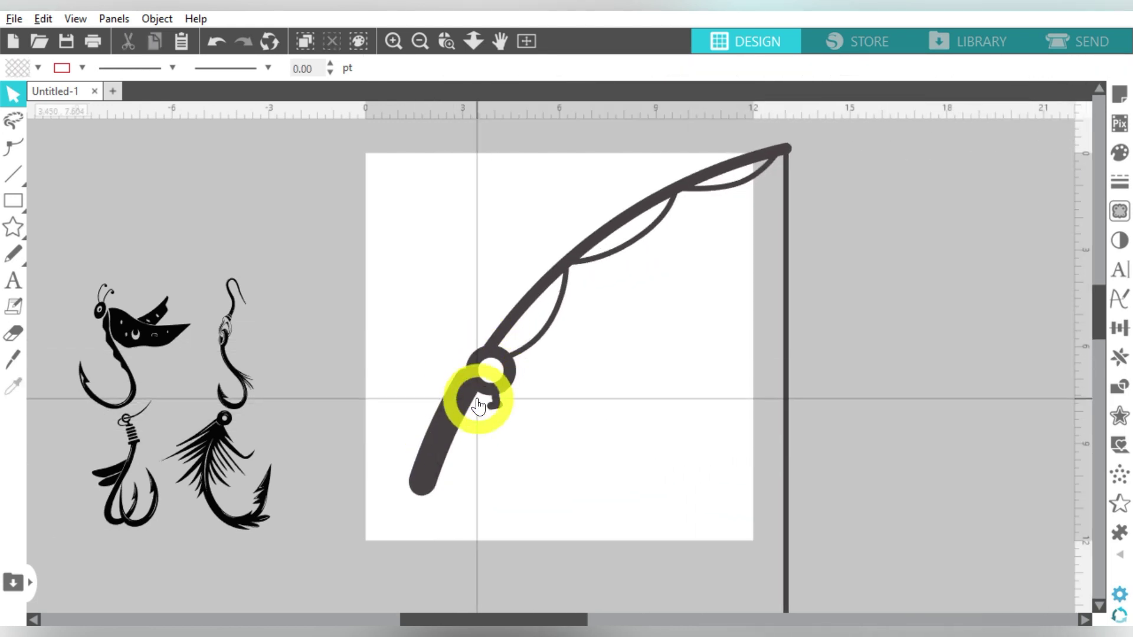
click(420, 41)
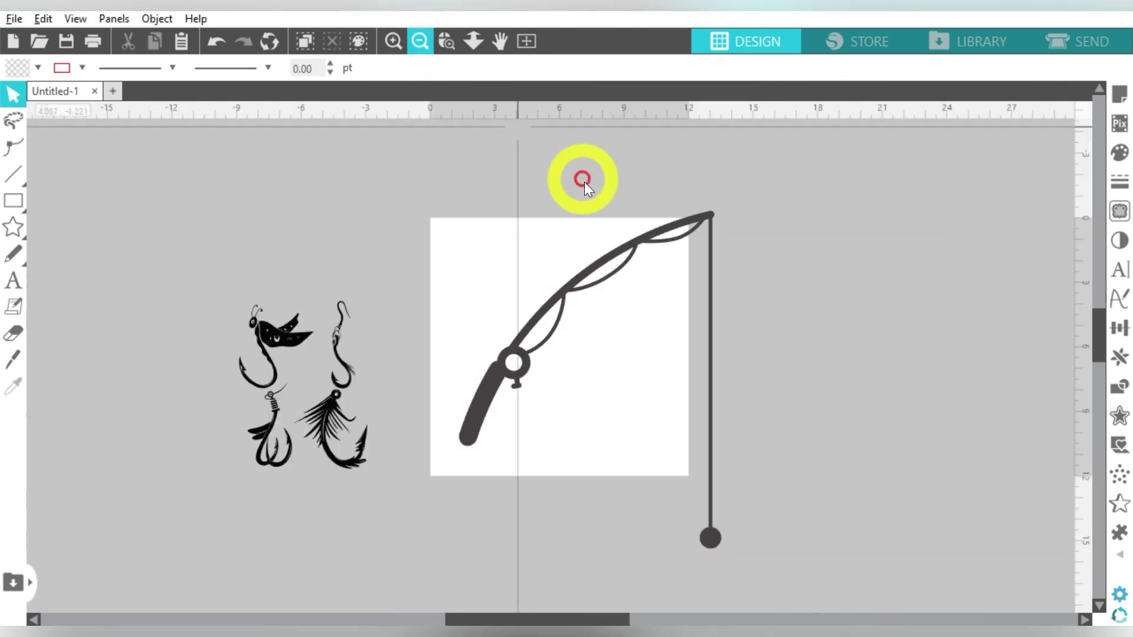
click(614, 262)
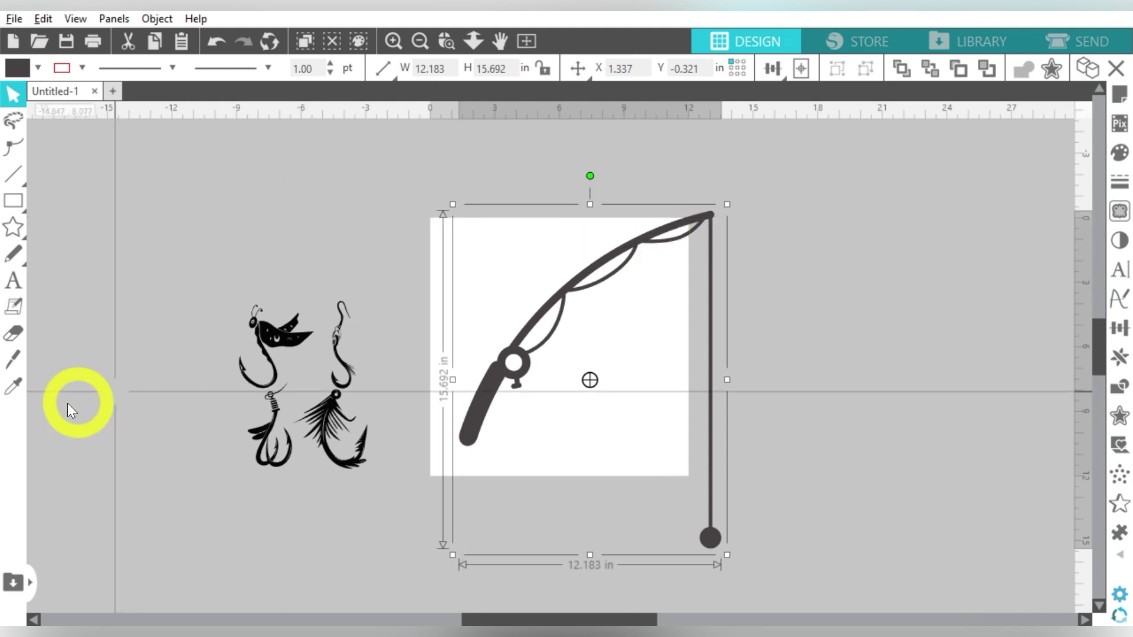
click(13, 359)
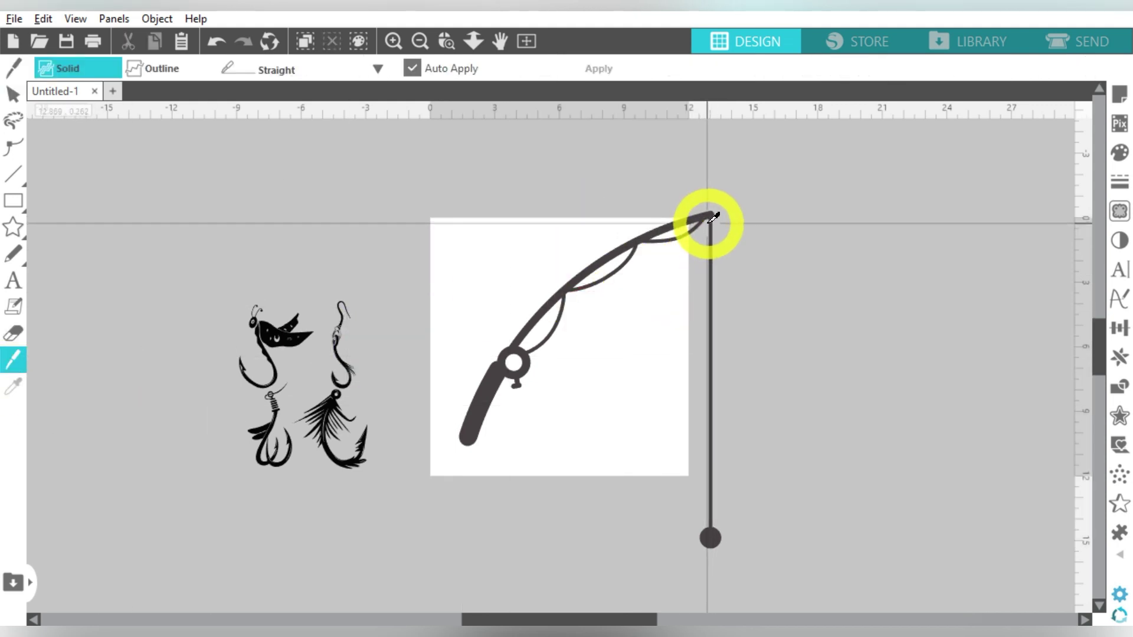
Knife off and delete the hanging line and bob, then rotate the rod clockwise.
drag(712, 216, 716, 210)
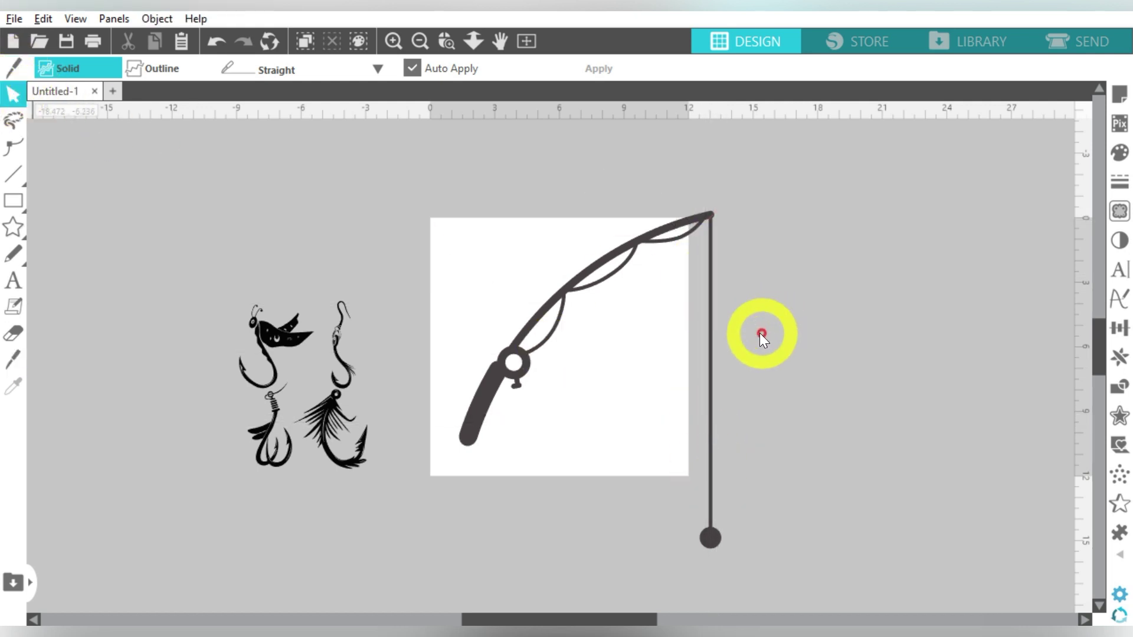
click(714, 332)
key(Delete)
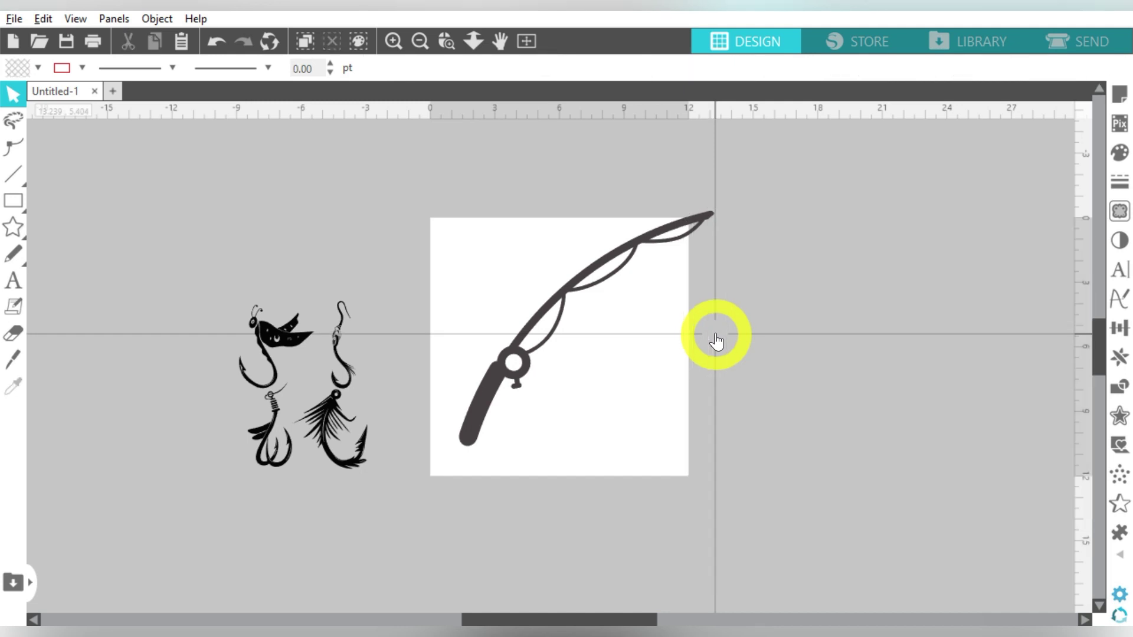
click(661, 232)
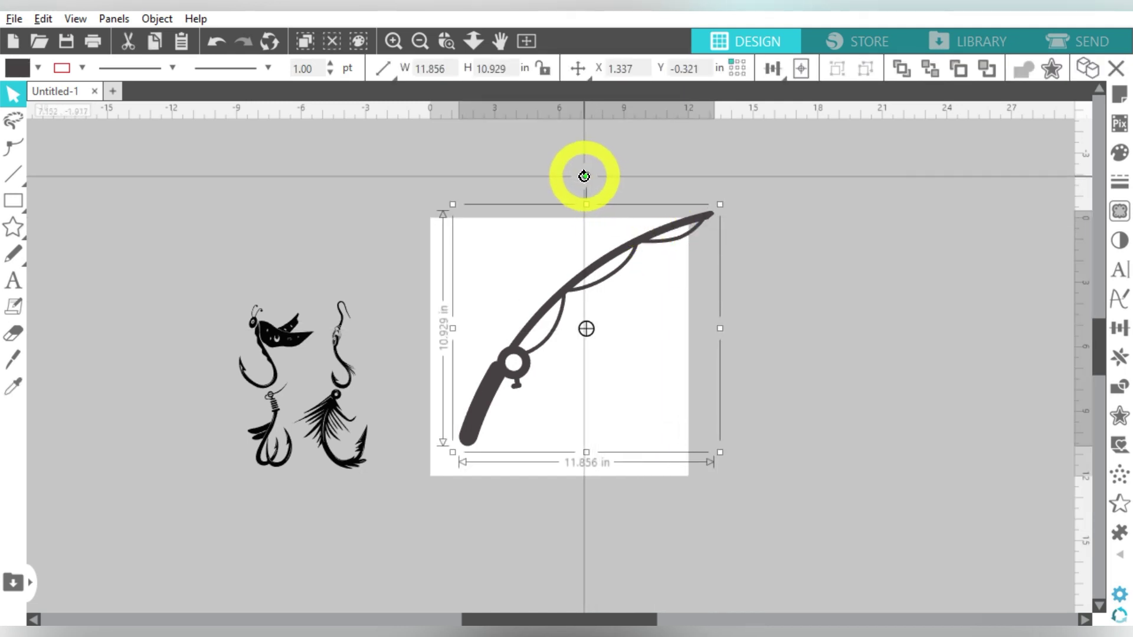
drag(584, 176, 618, 179)
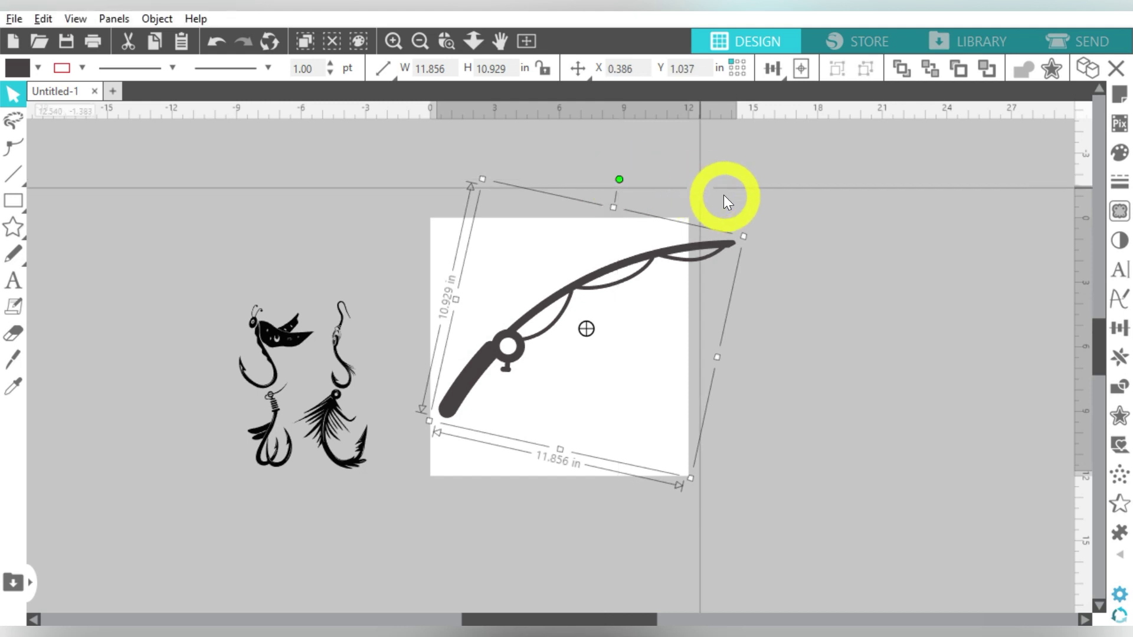
Duplicate the rod, knife off the copy's tip, and delete the copy's body.
key(i)
key(ctrl+d)
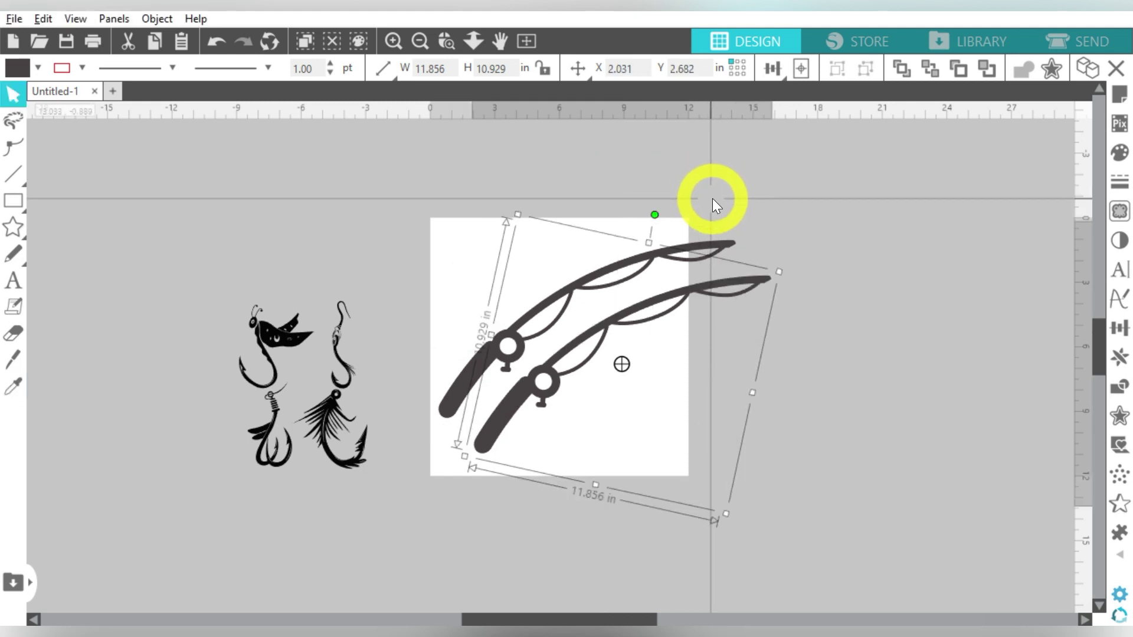
click(734, 352)
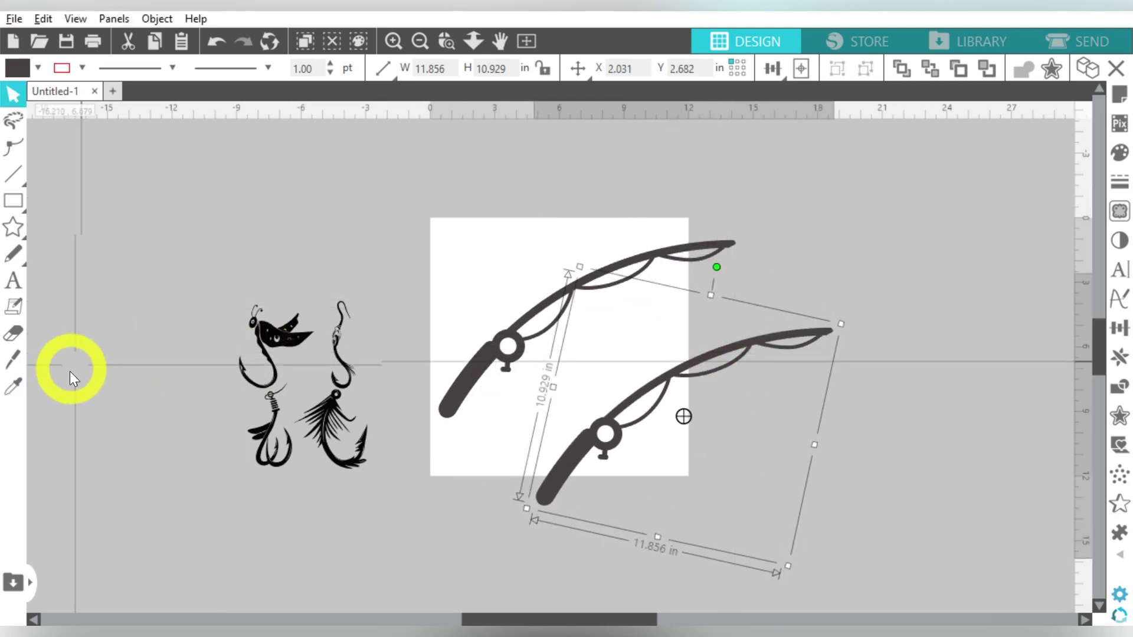
click(13, 359)
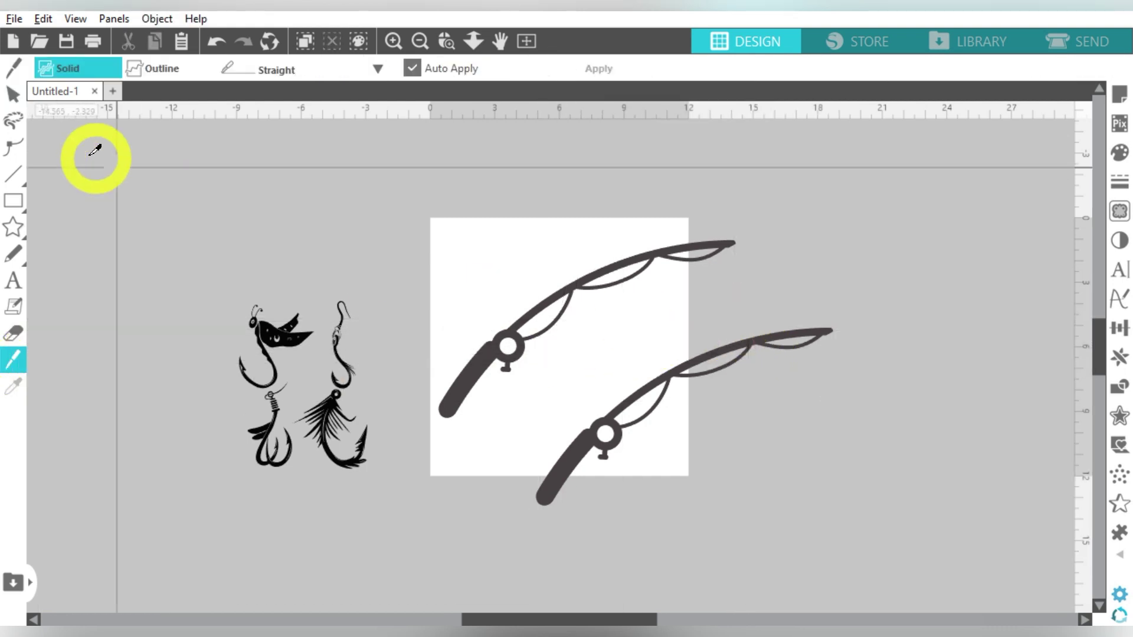
click(13, 94)
click(673, 397)
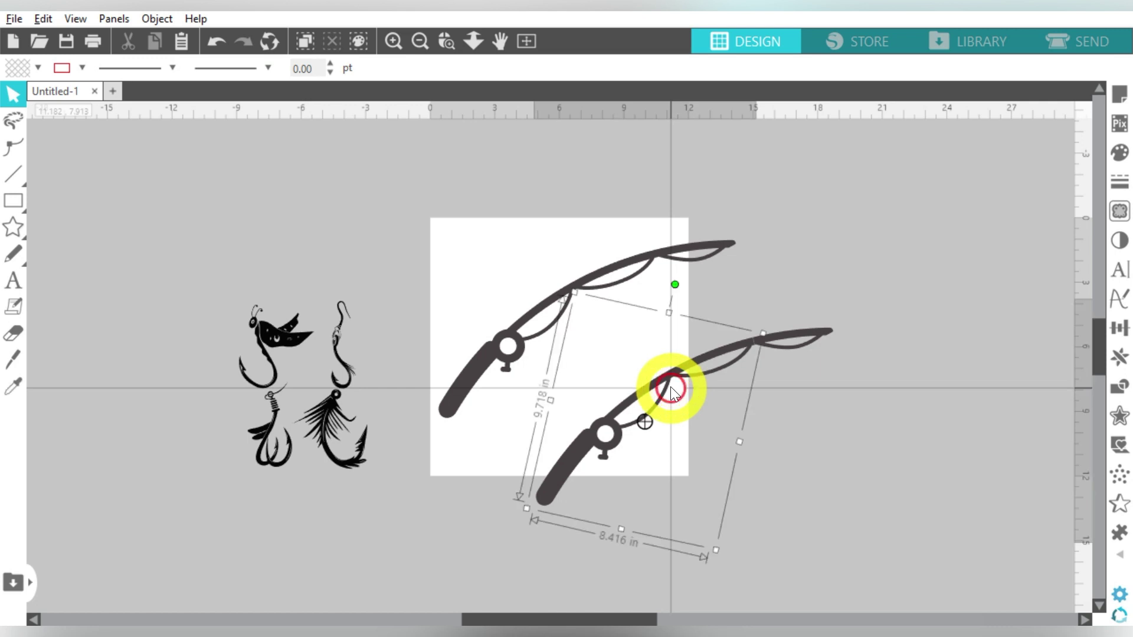
key(Delete)
Shrink the tip piece to 3.271 by 1.390 in and angle it onto the rod's end.
click(796, 345)
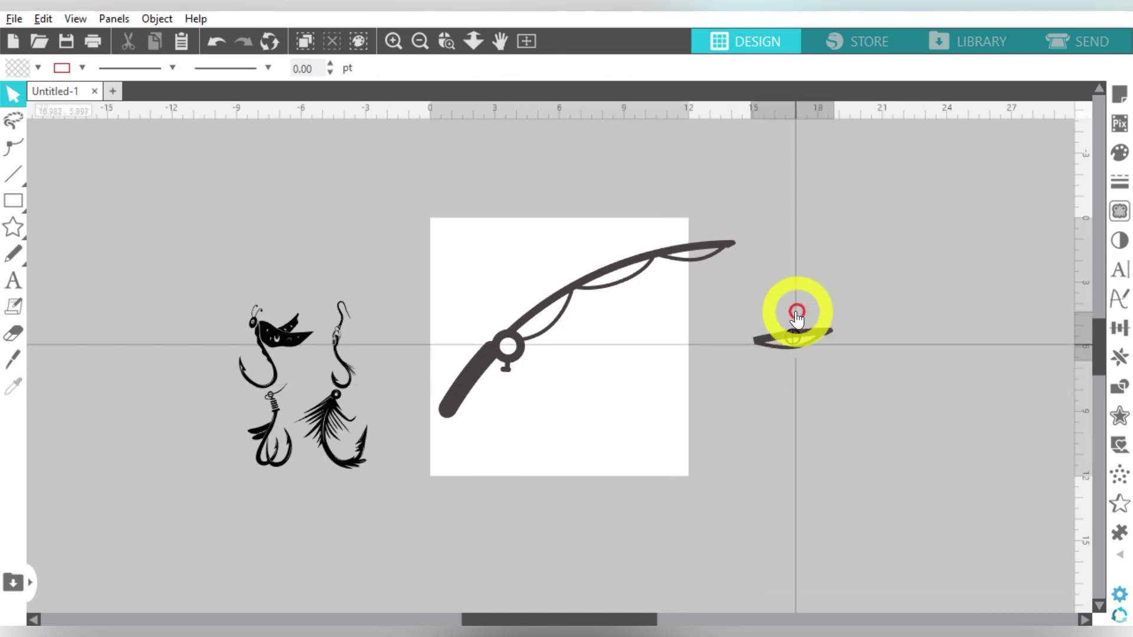
drag(833, 359, 804, 372)
drag(792, 334, 778, 248)
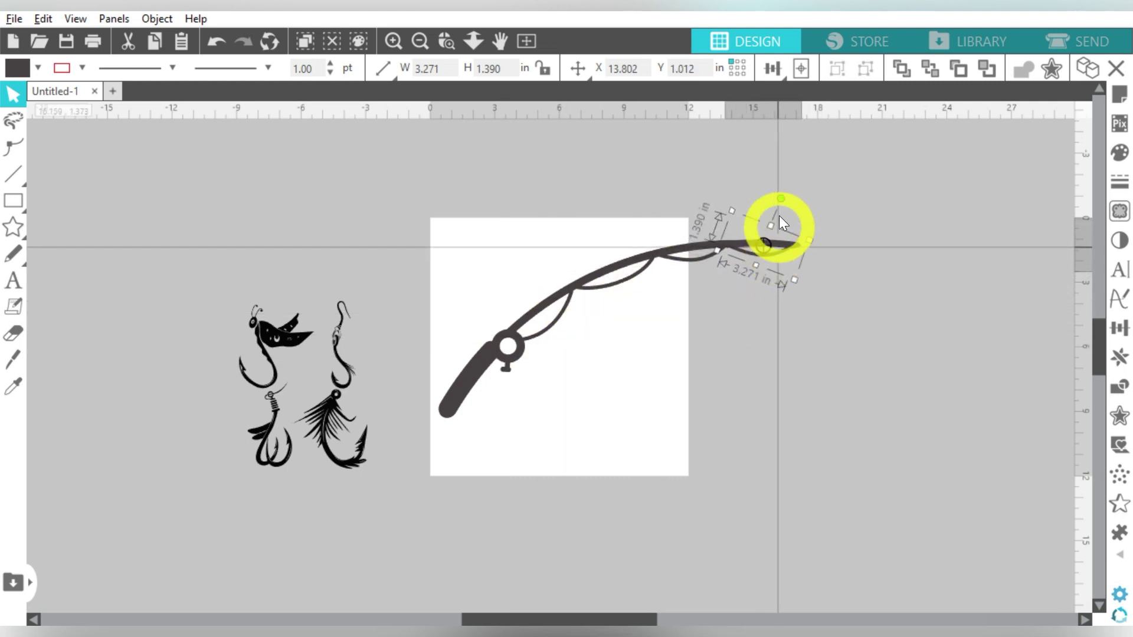
mouse_move(785, 199)
mouse_down()
mouse_move(809, 239)
mouse_move(809, 223)
mouse_move(782, 199)
mouse_up()
click(883, 266)
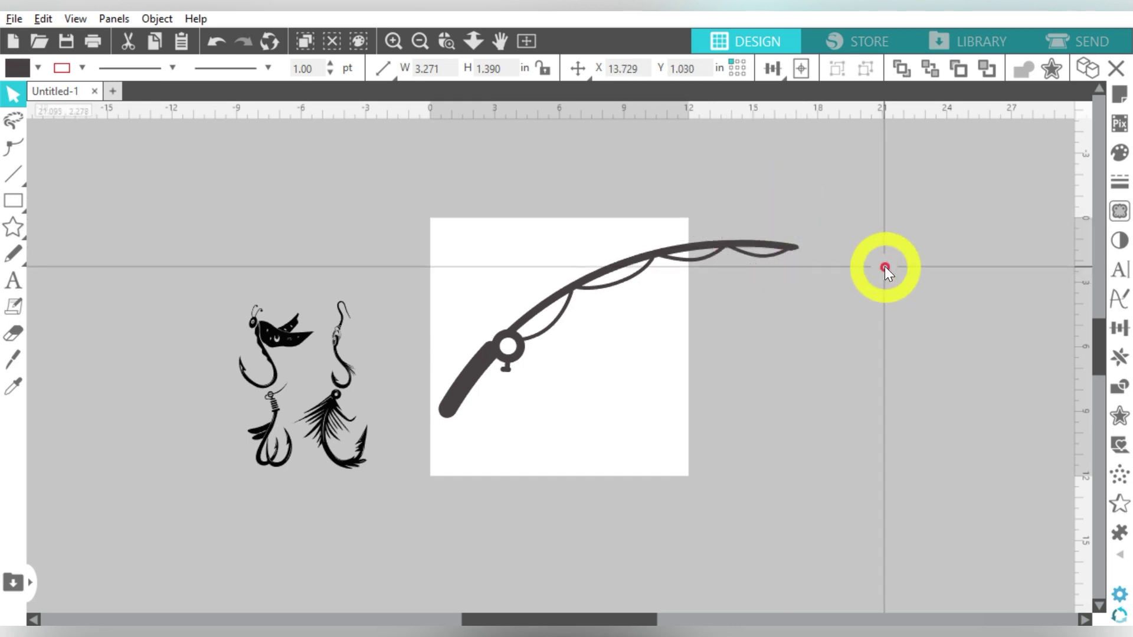
drag(873, 215, 653, 278)
right_click(661, 257)
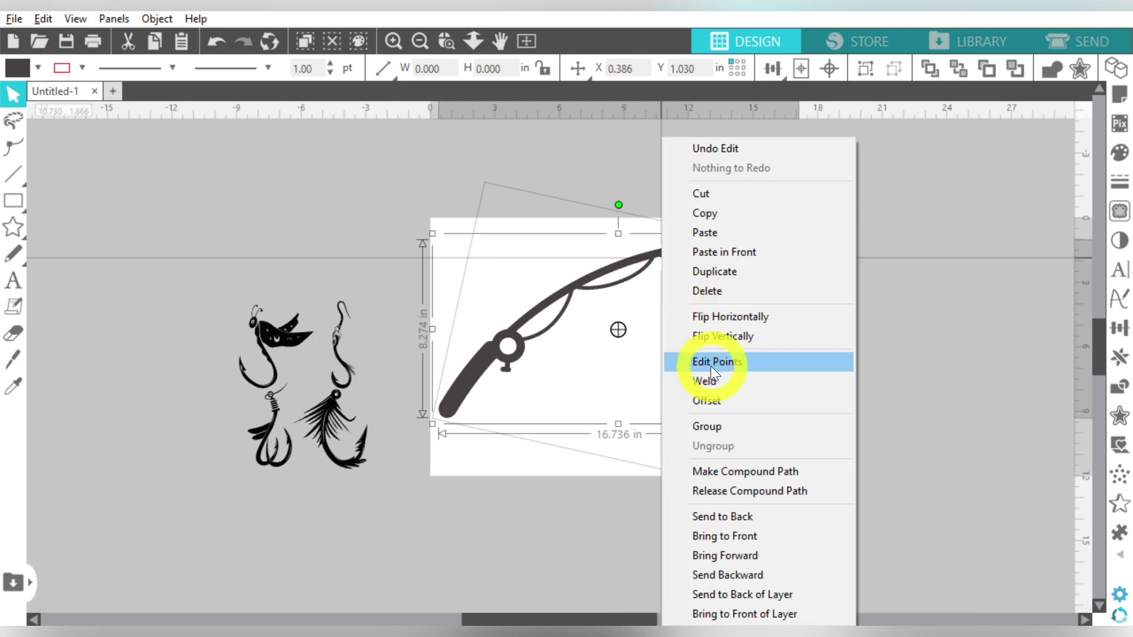
Weld the rod and tip into one shape and edit the end points at the tip.
click(708, 381)
click(873, 324)
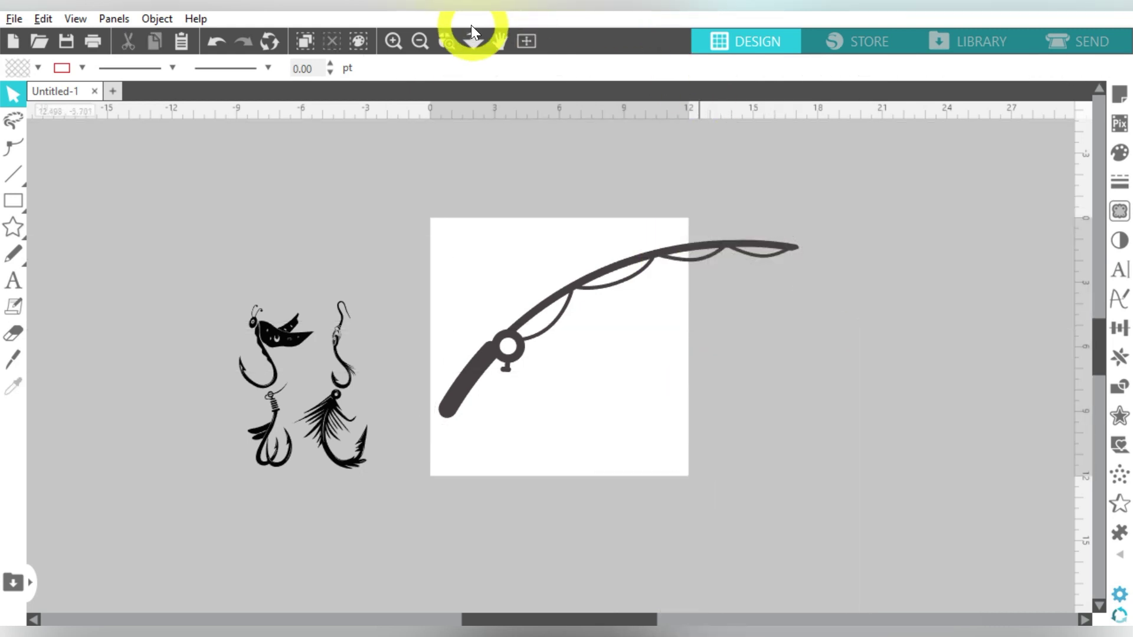
click(444, 40)
drag(746, 199, 842, 287)
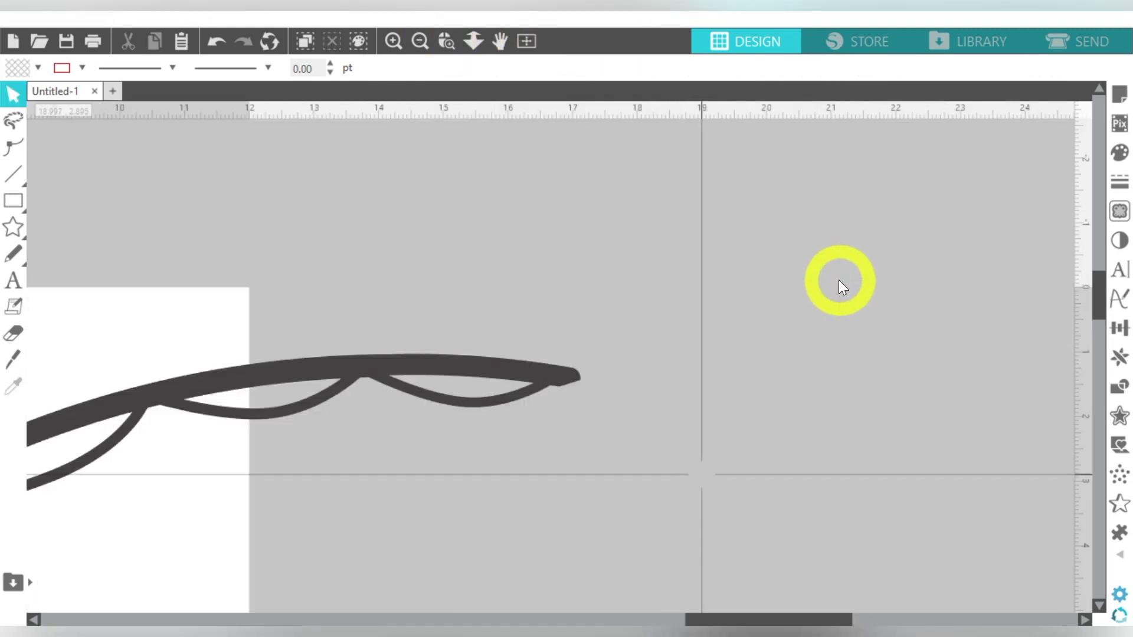
double_click(592, 384)
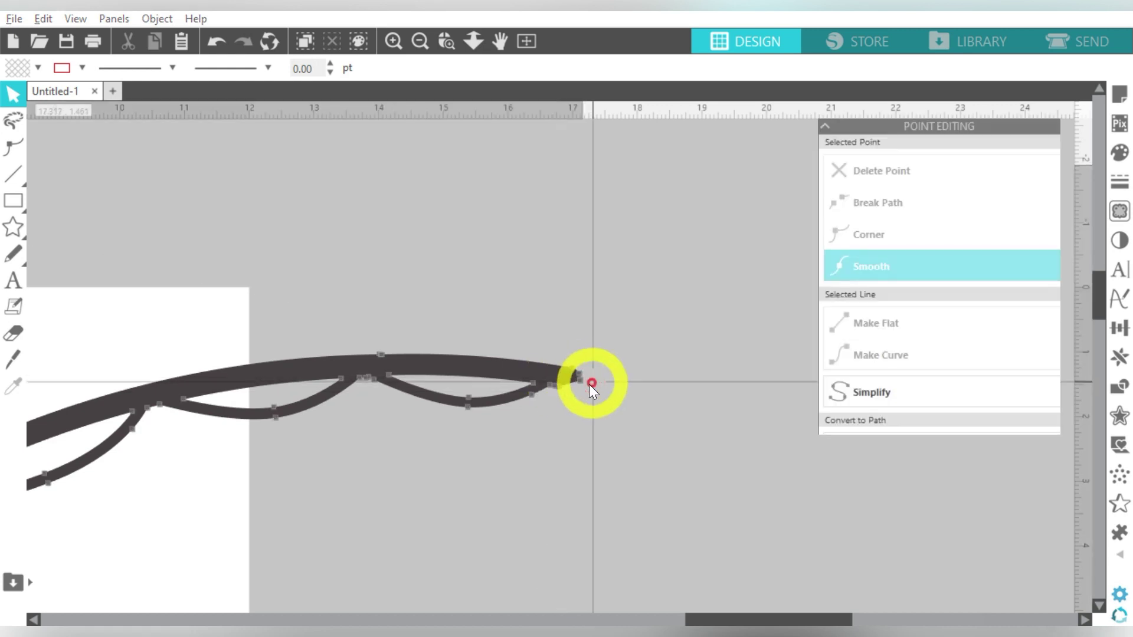
click(562, 388)
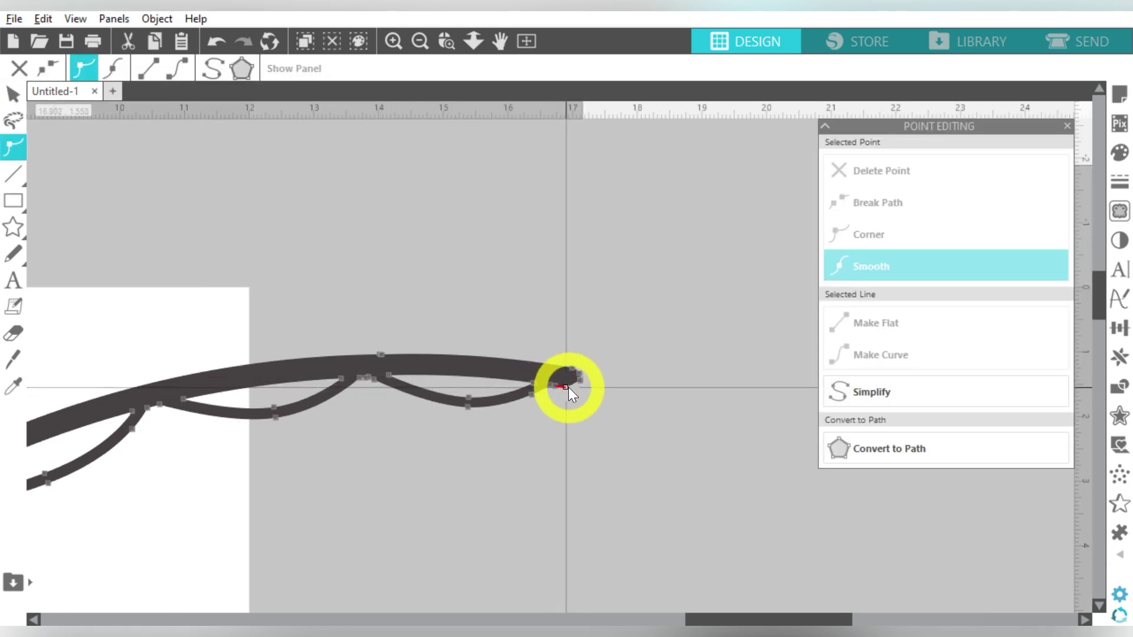
click(584, 385)
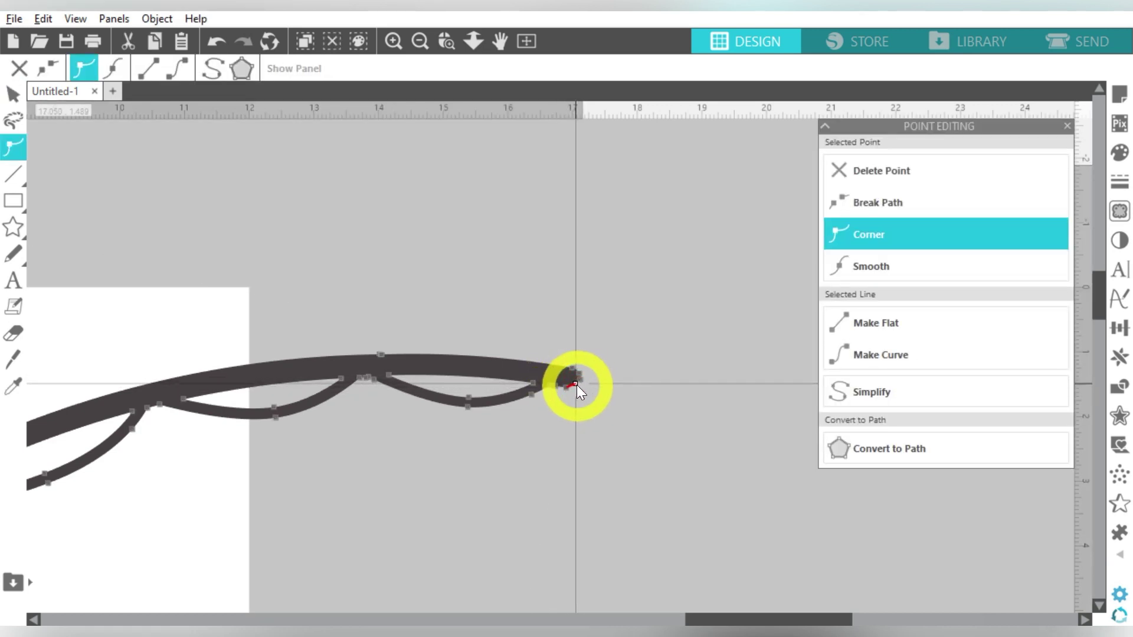
Refine the rod tip's points again to a rounded end, then zoom back out.
click(608, 307)
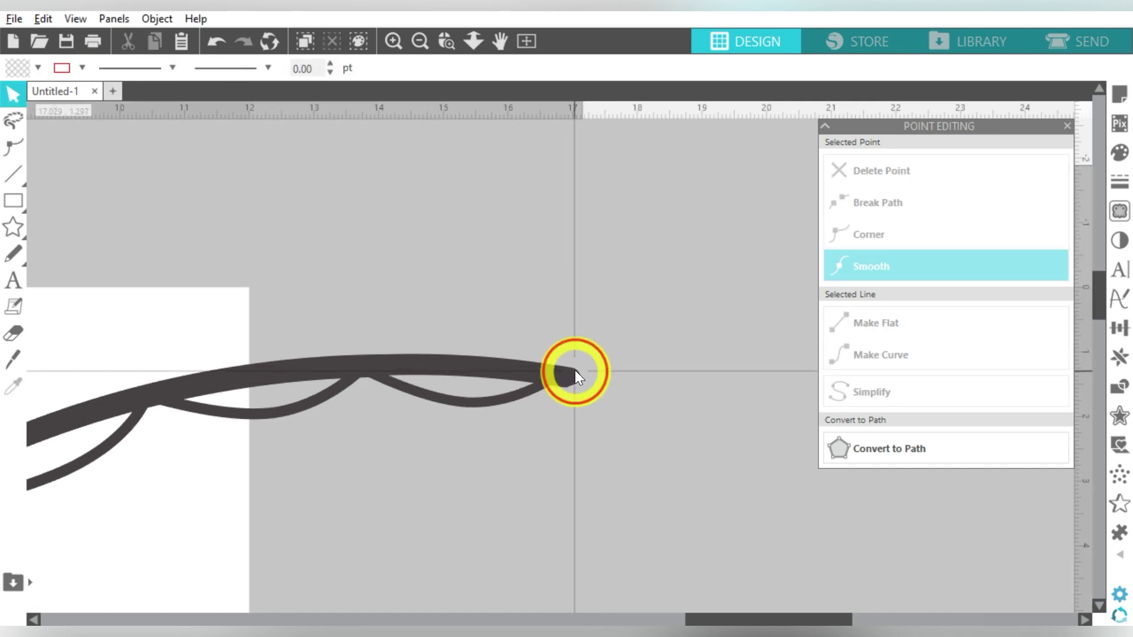
click(561, 379)
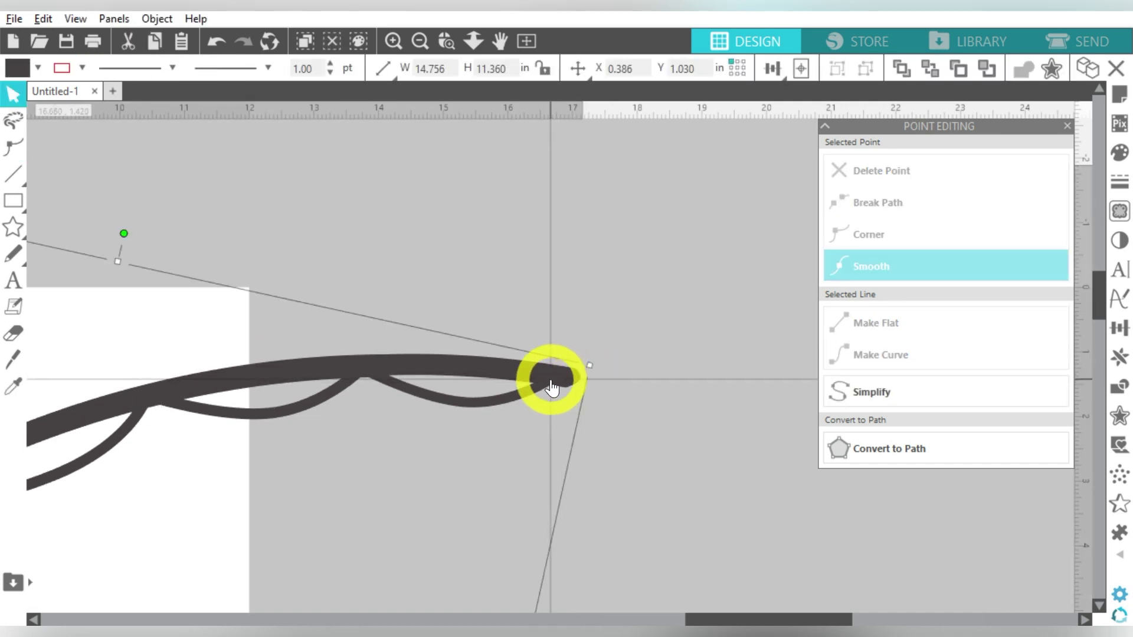
double_click(552, 380)
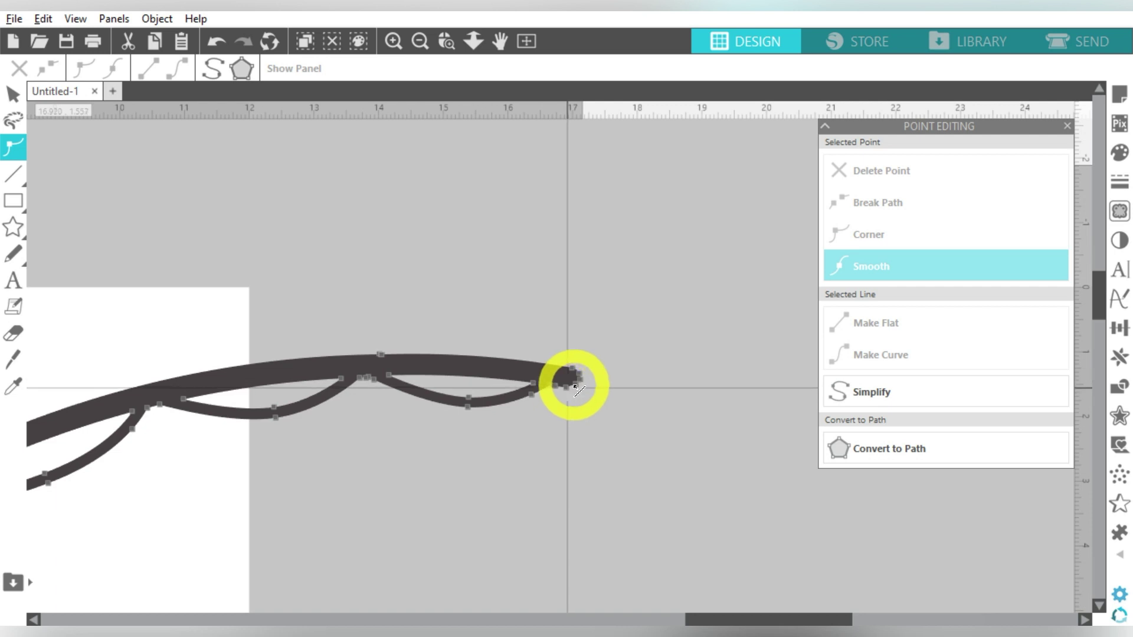
click(622, 313)
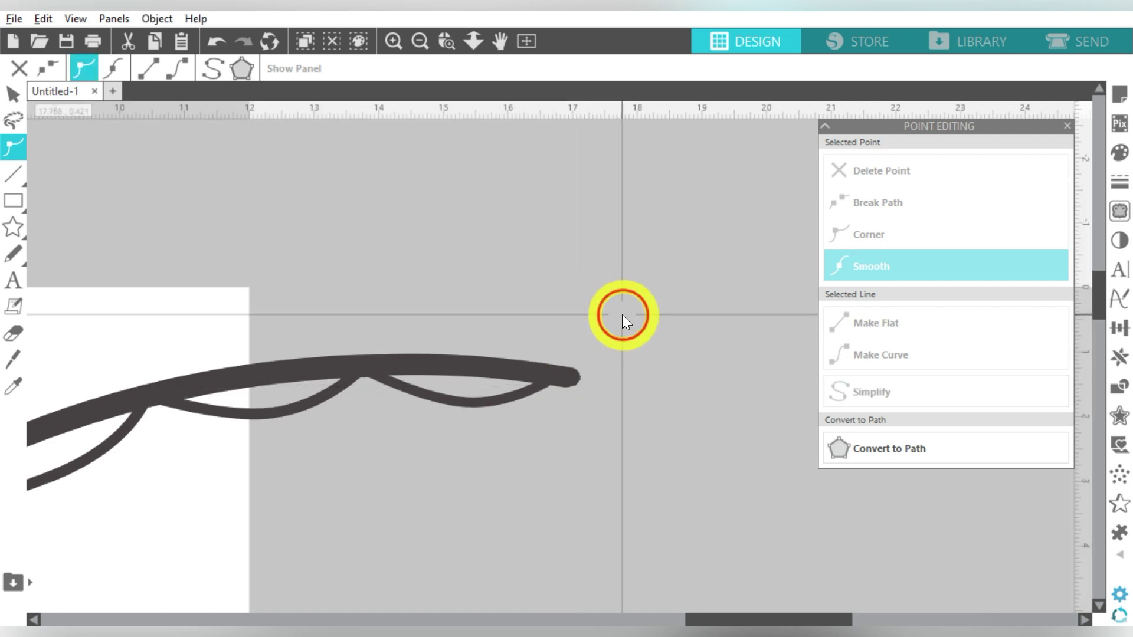
click(419, 41)
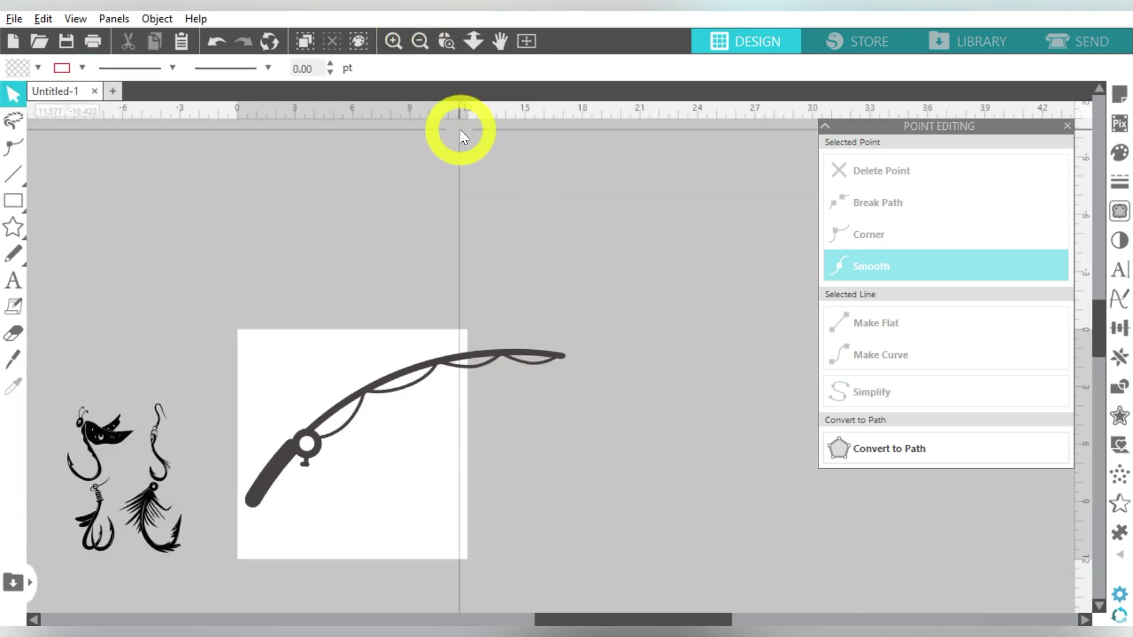
scroll(569, 147, up, 3)
Move the fishing rod up and left off the page.
click(1068, 126)
drag(550, 273, 175, 209)
click(530, 319)
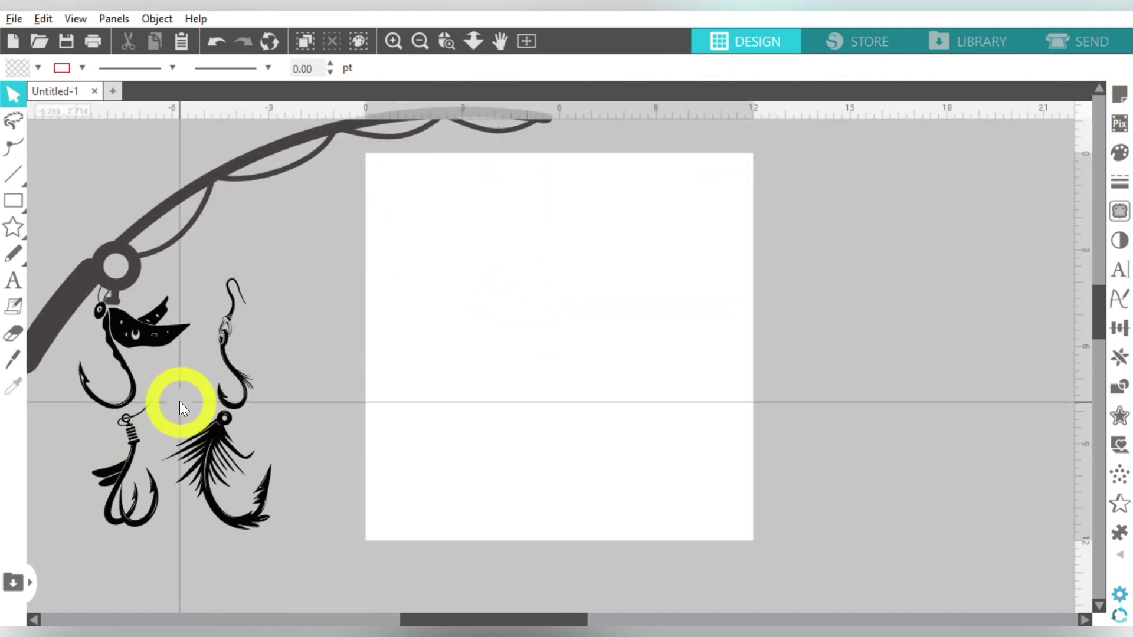
Type the four first names on separate lines, fill them black, and enlarge the block to about 4.583 by 5.941 in.
click(14, 281)
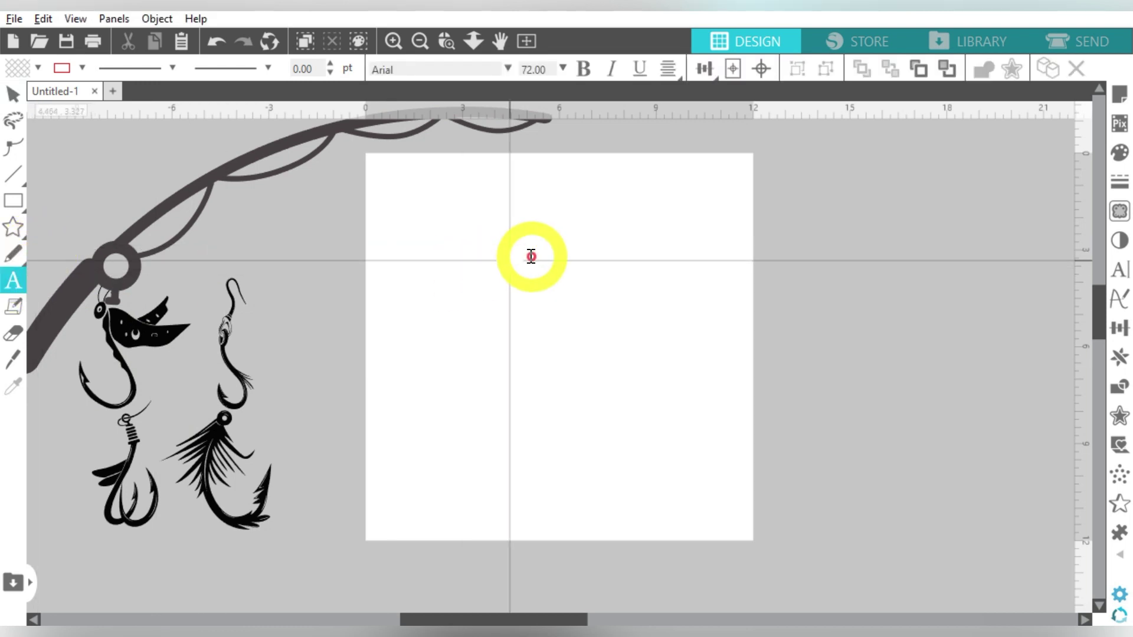
click(511, 255)
text(I)
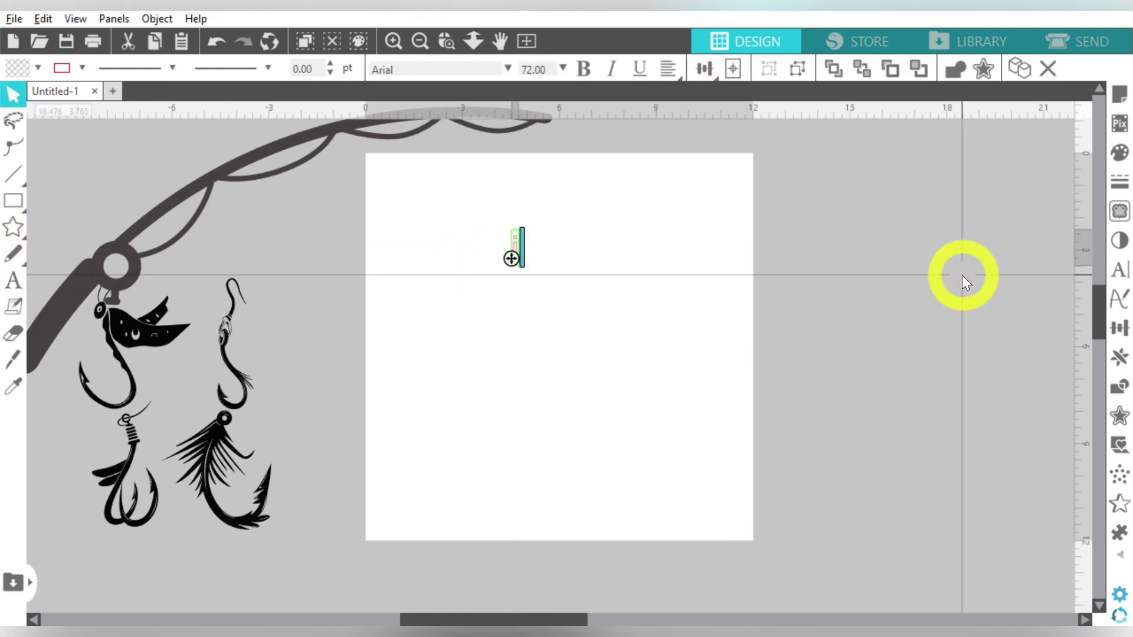
text(asmine)
key(Return)
text(hayden)
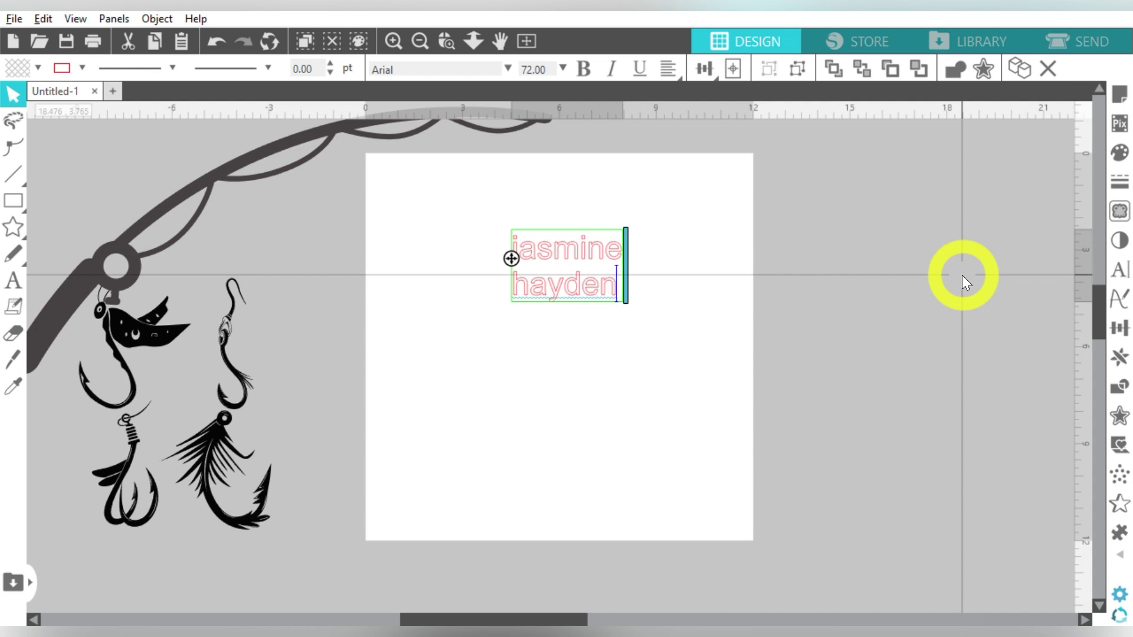
key(Return)
text(avalynn)
key(Return)
text(b)
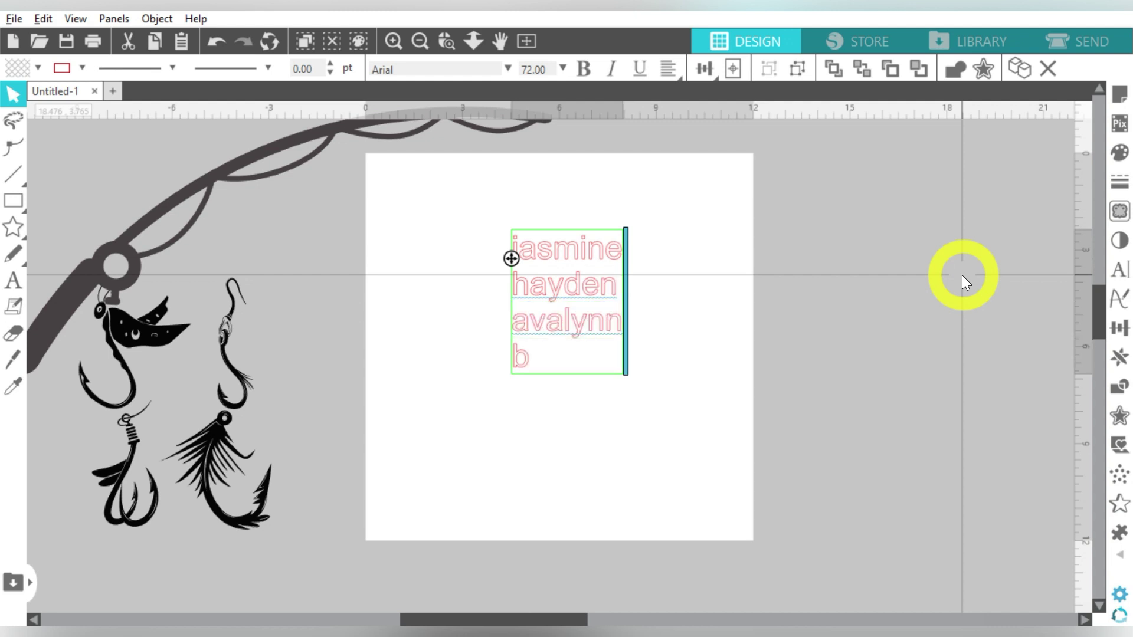
text(rody)
key(Return)
key(BackSpace)
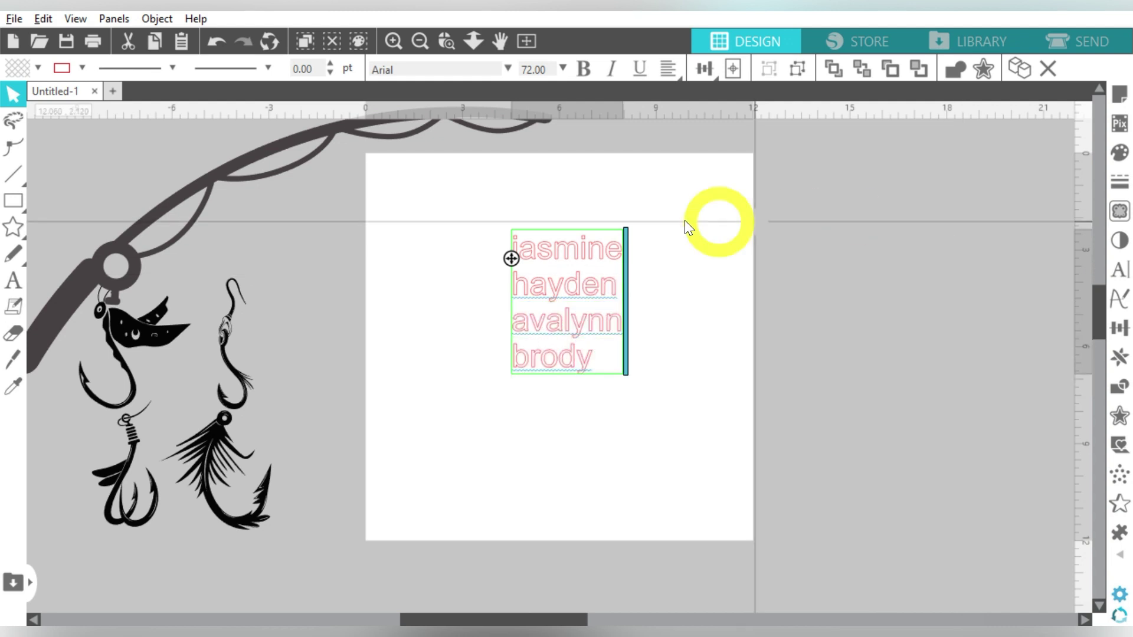
key(Escape)
click(119, 324)
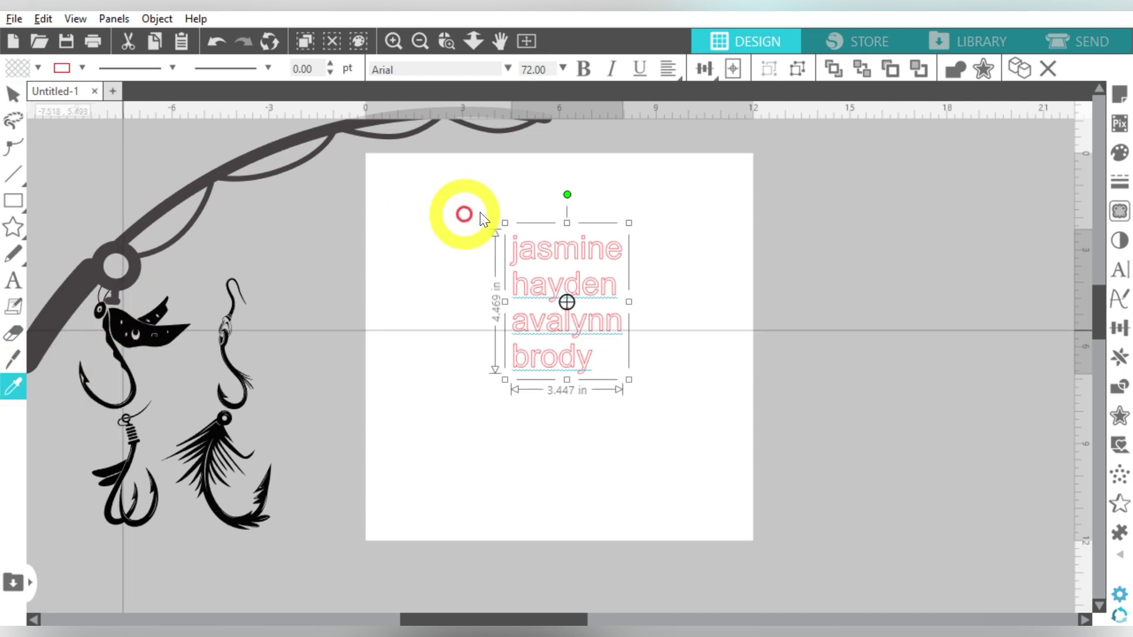
drag(629, 379, 667, 426)
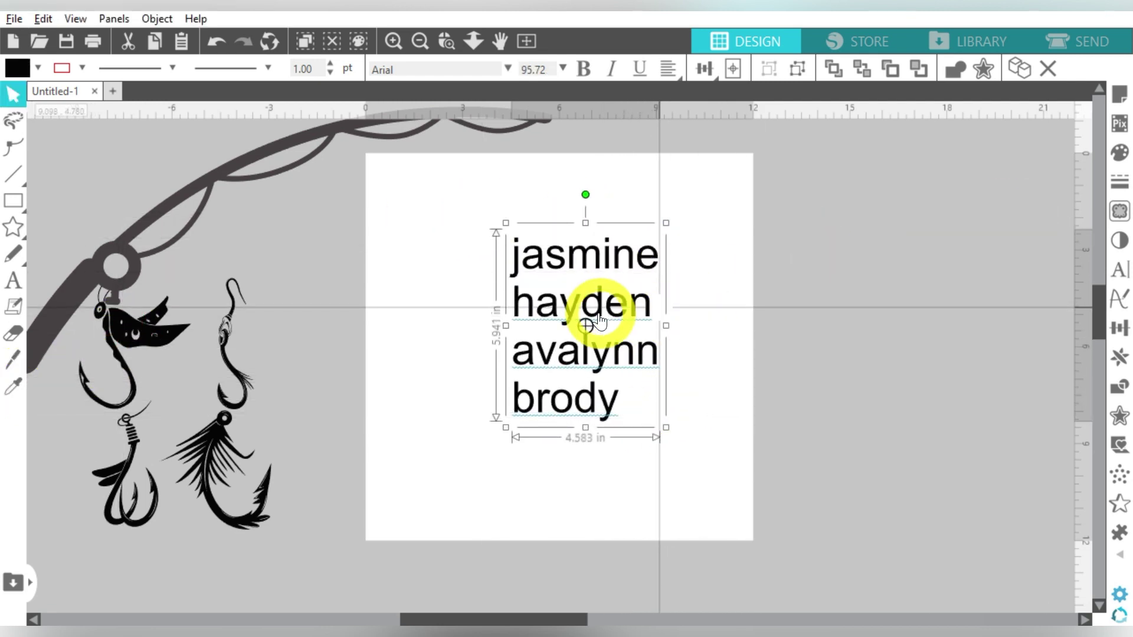
Search fonts for 'love', apply Love Twist to the names, and enlarge to about 5.539 by 10.265 in.
click(1121, 272)
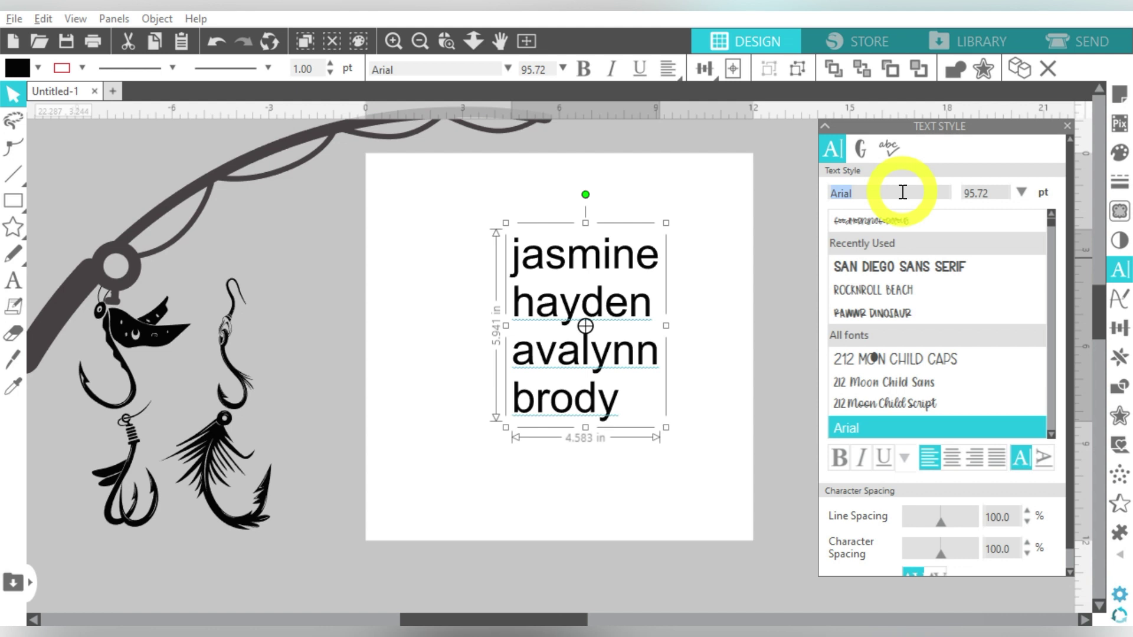
text(love Birthday)
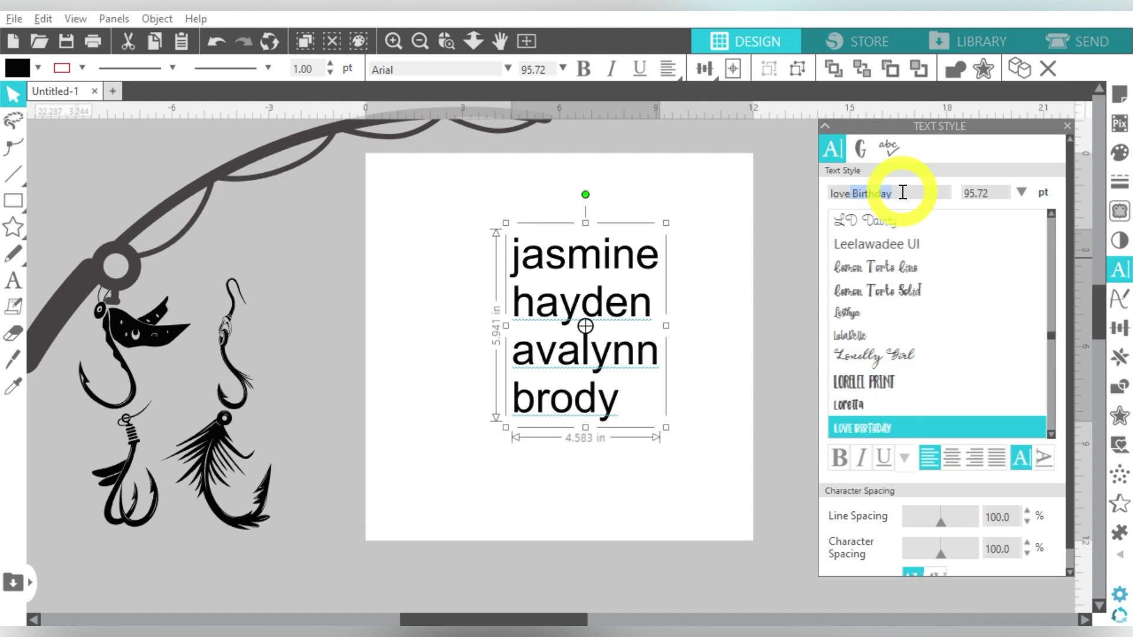
scroll(924, 268, down, 2)
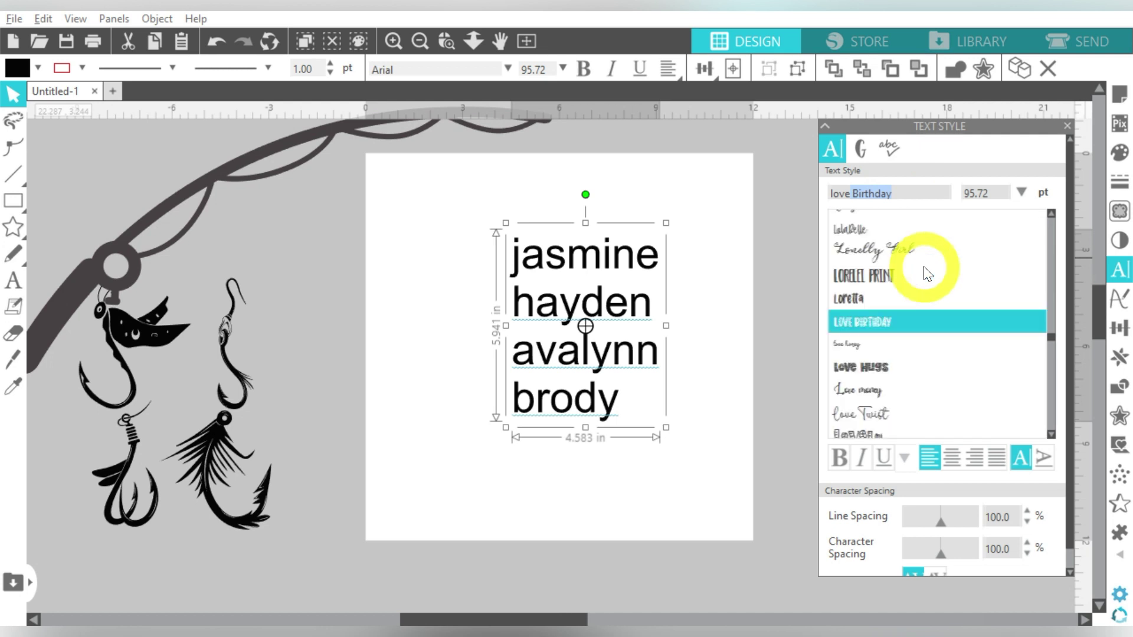
click(889, 342)
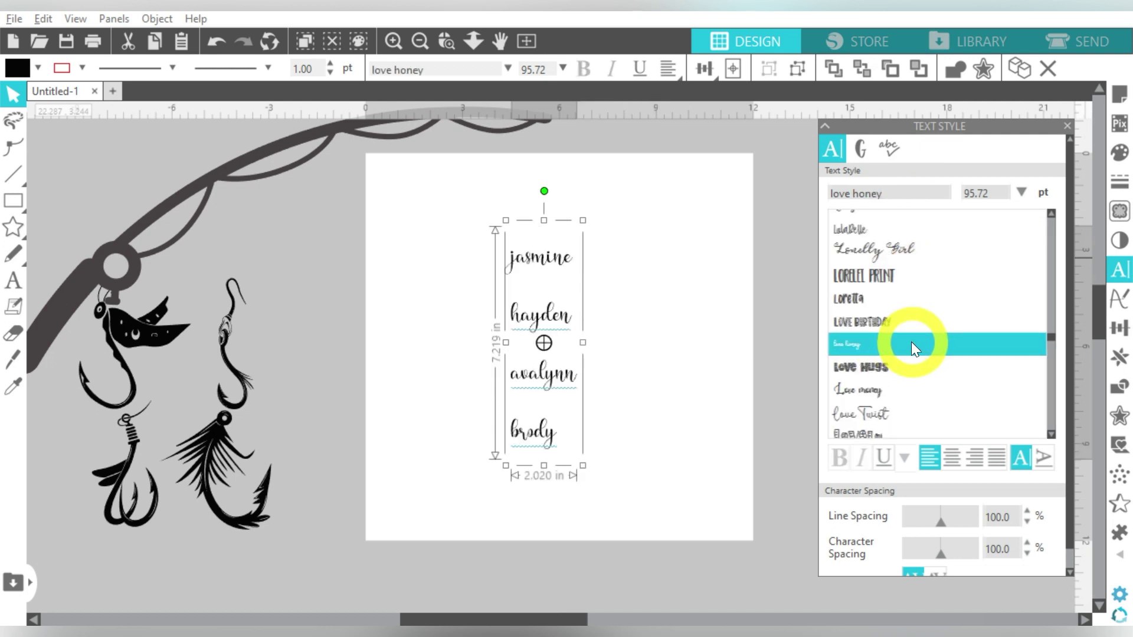
scroll(911, 342, down, 2)
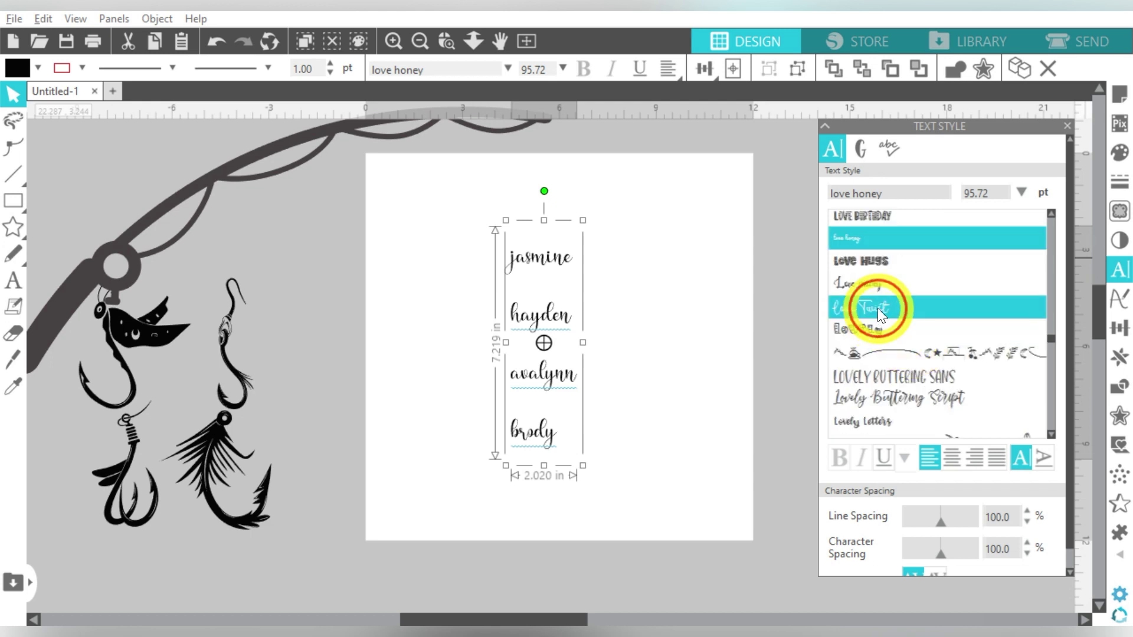
click(877, 308)
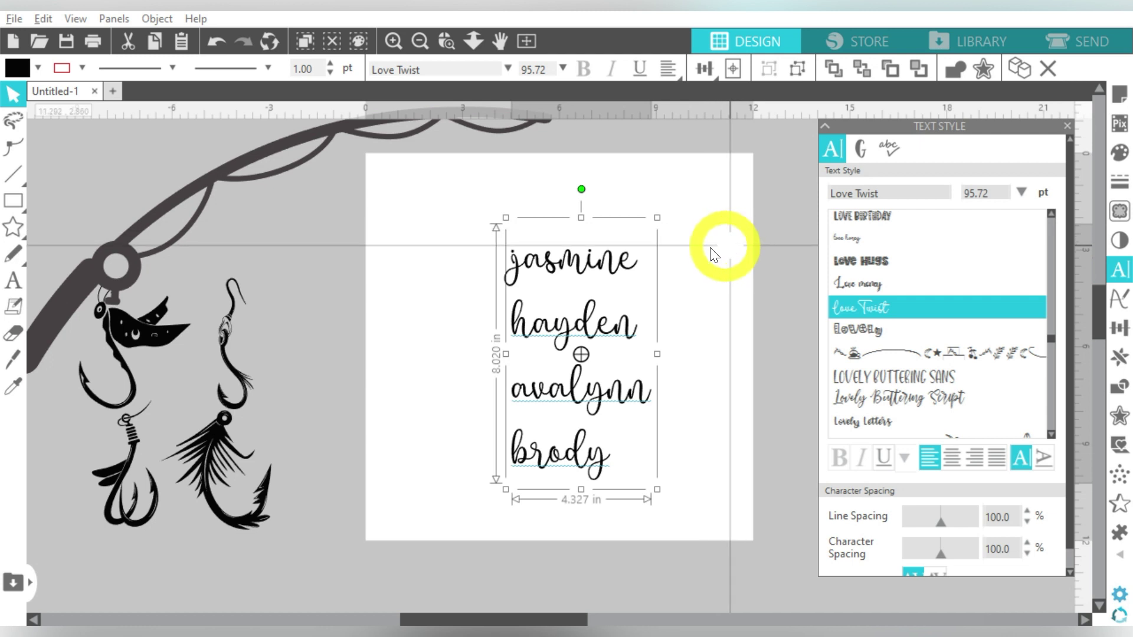
drag(659, 489, 751, 531)
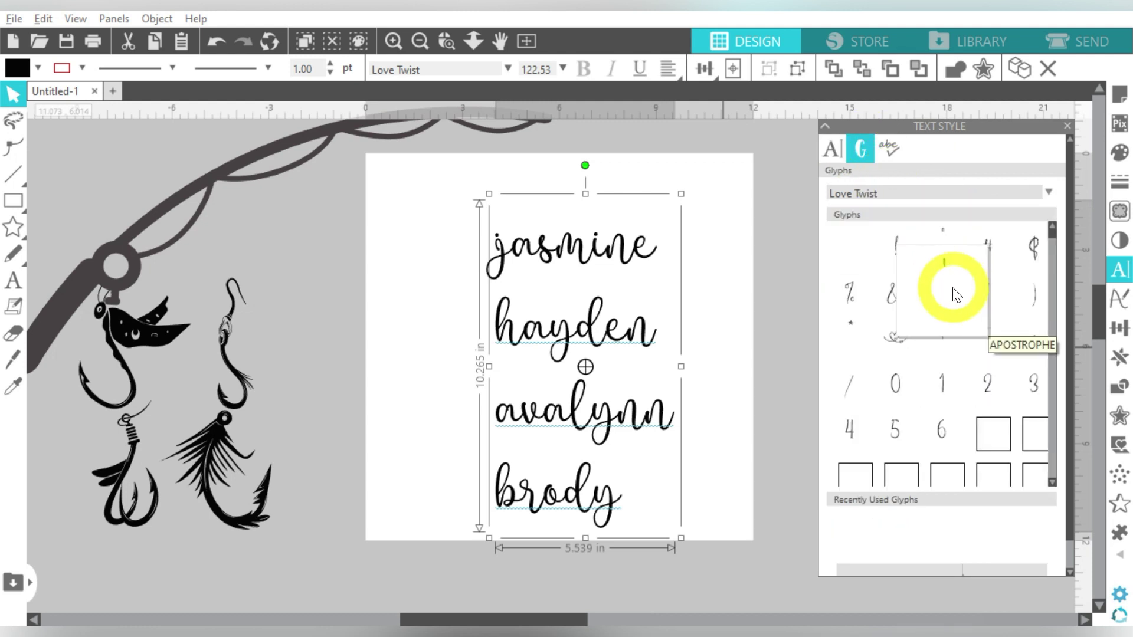
Add swash glyphs from the Glyphs panel at both ends of the first name.
scroll(950, 353, down, 1)
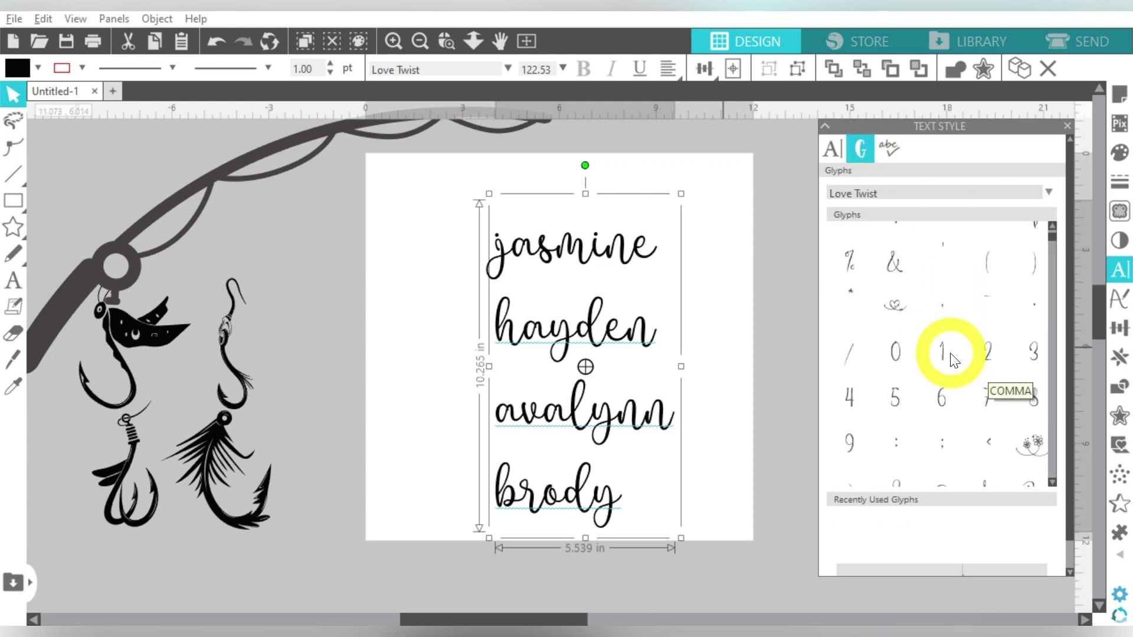
scroll(951, 356, down, 8)
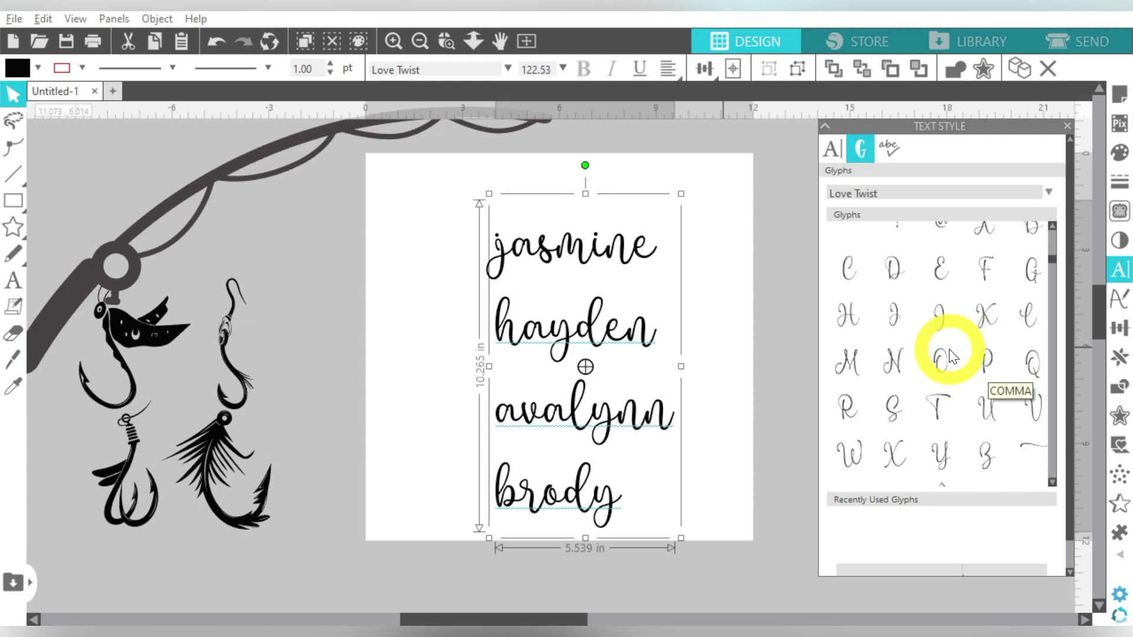
scroll(950, 352, down, 2)
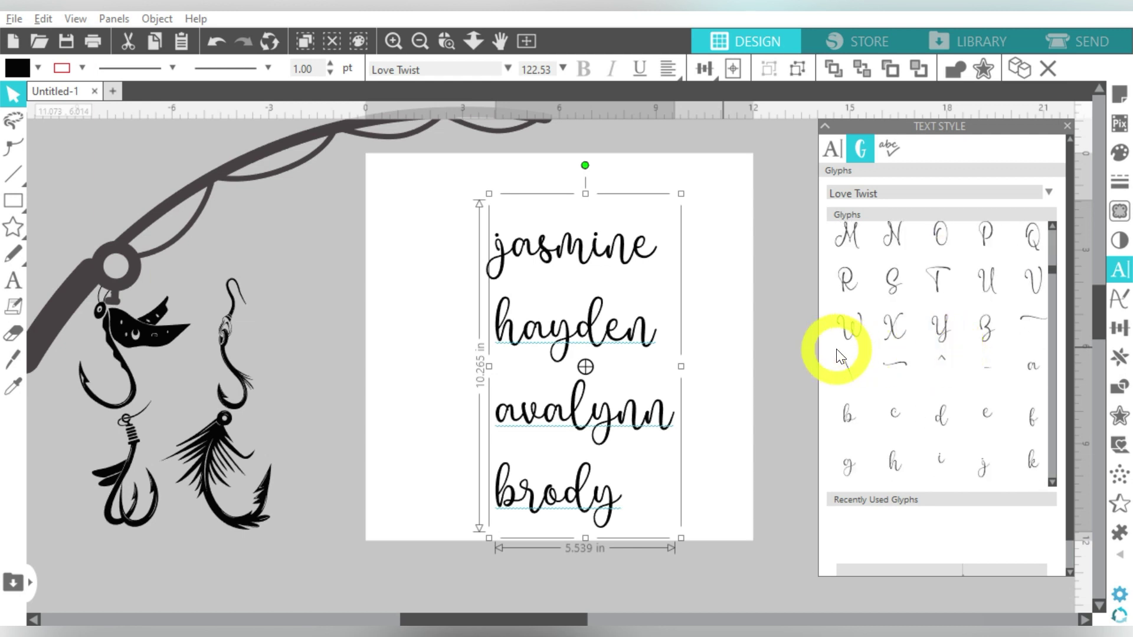
double_click(626, 246)
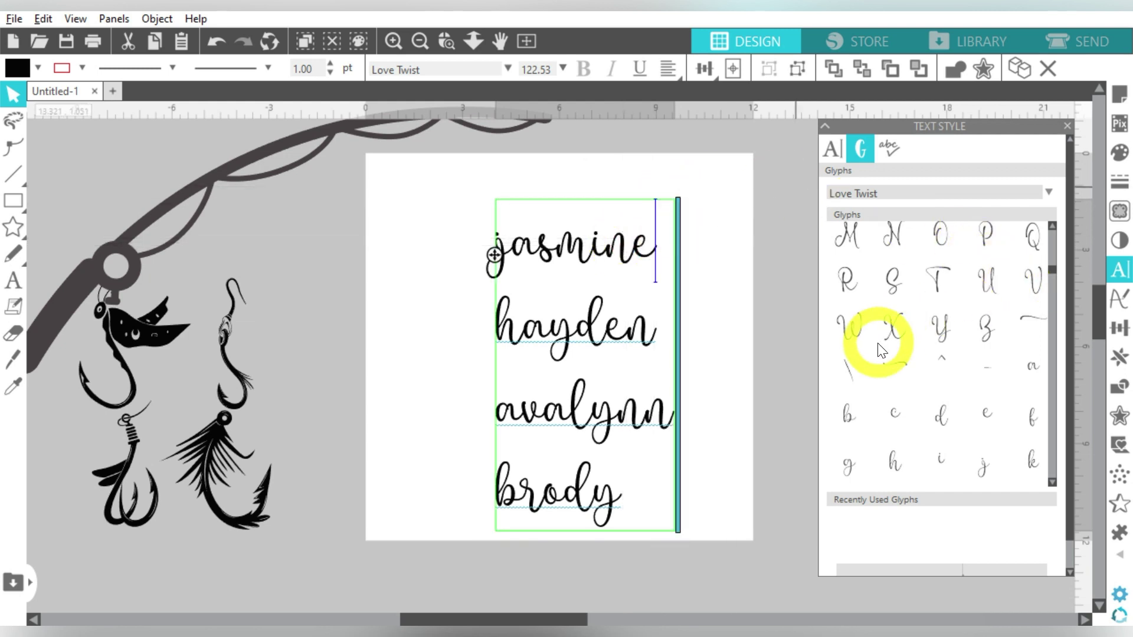
double_click(896, 364)
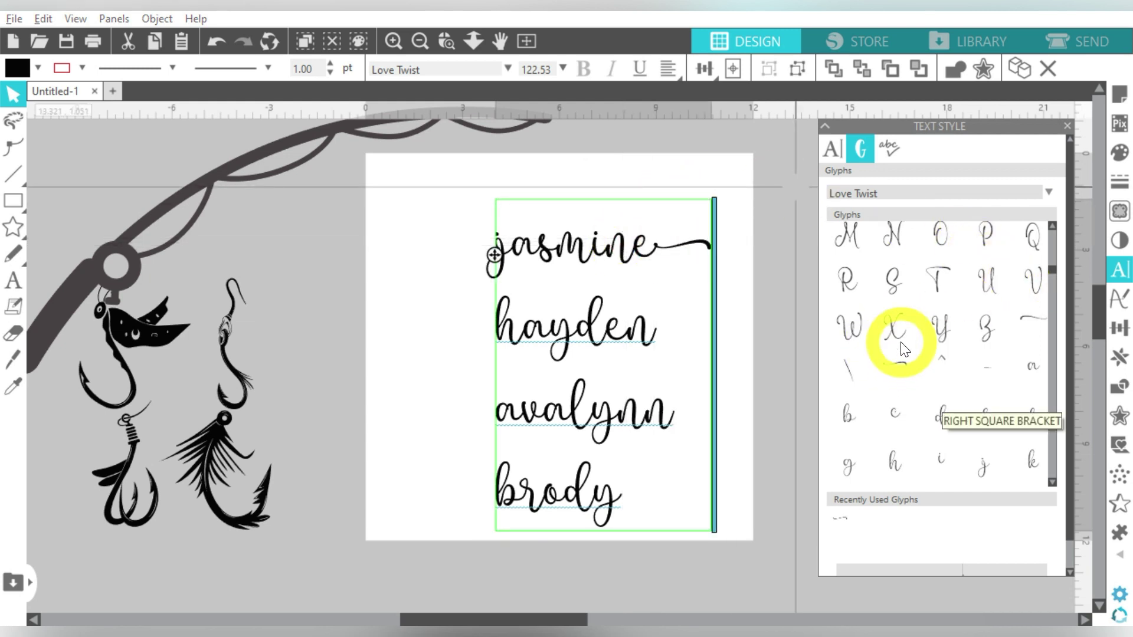
double_click(1032, 322)
Insert swash glyphs around the remaining three names, then select the whole text block.
click(651, 334)
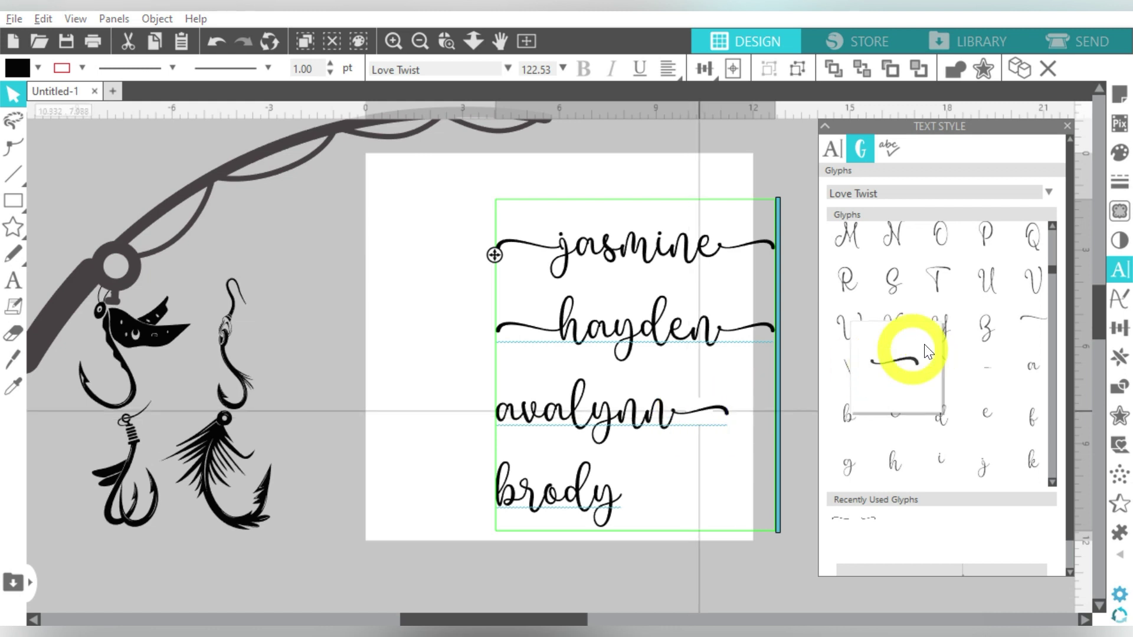
double_click(1025, 318)
click(620, 484)
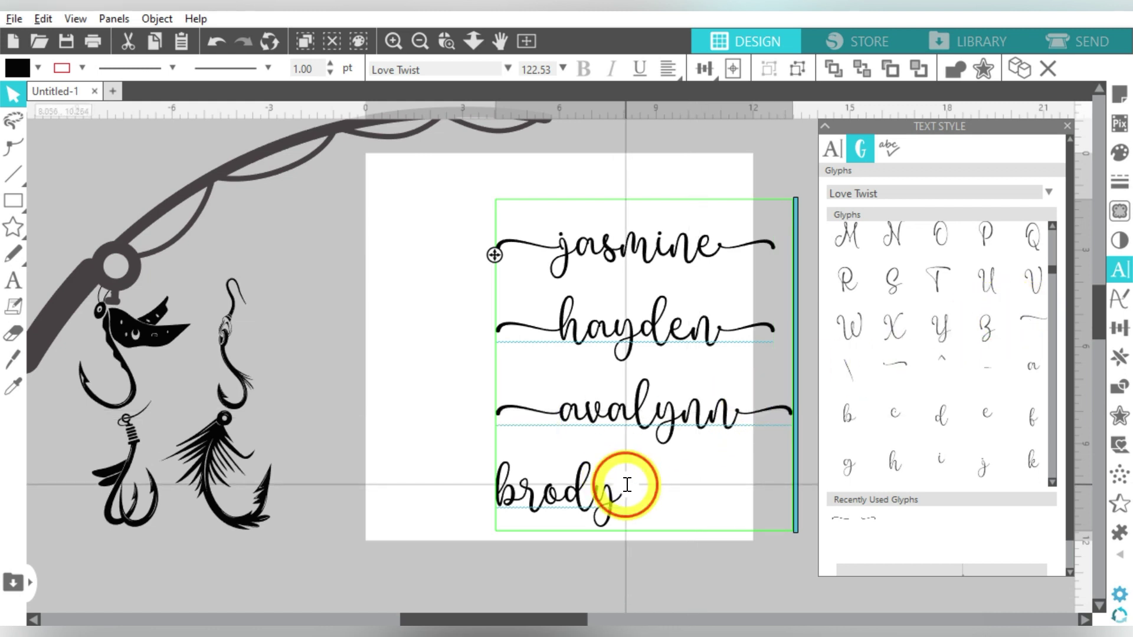
double_click(1023, 327)
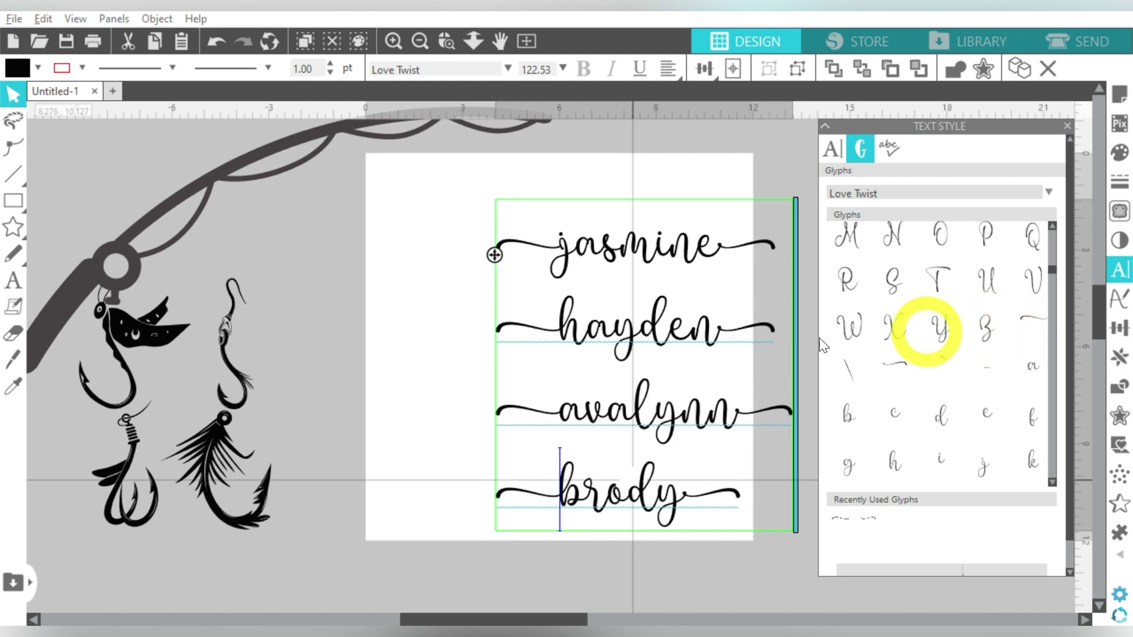
click(445, 324)
click(616, 326)
Weld the swashes into the script names, including the jasmine line.
right_click(615, 326)
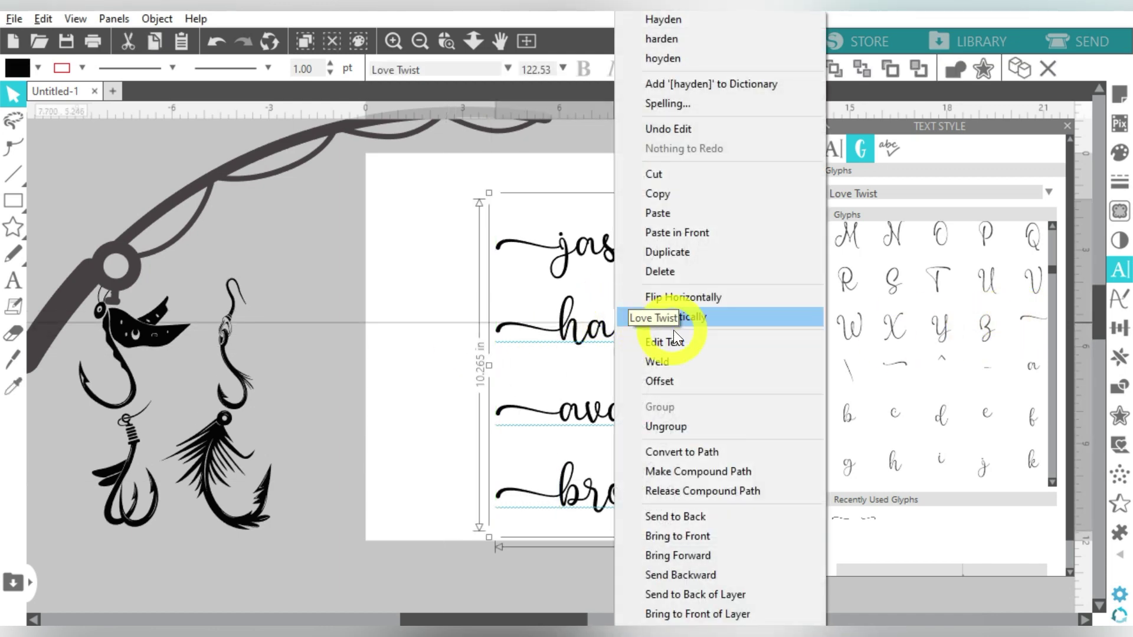
click(685, 360)
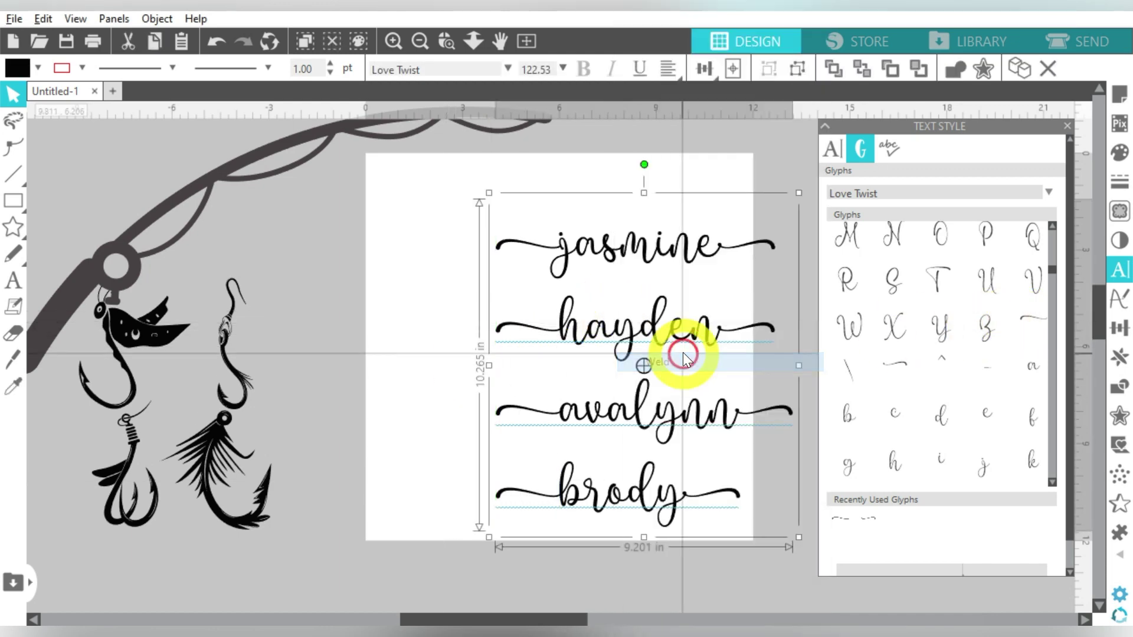
click(450, 227)
click(703, 278)
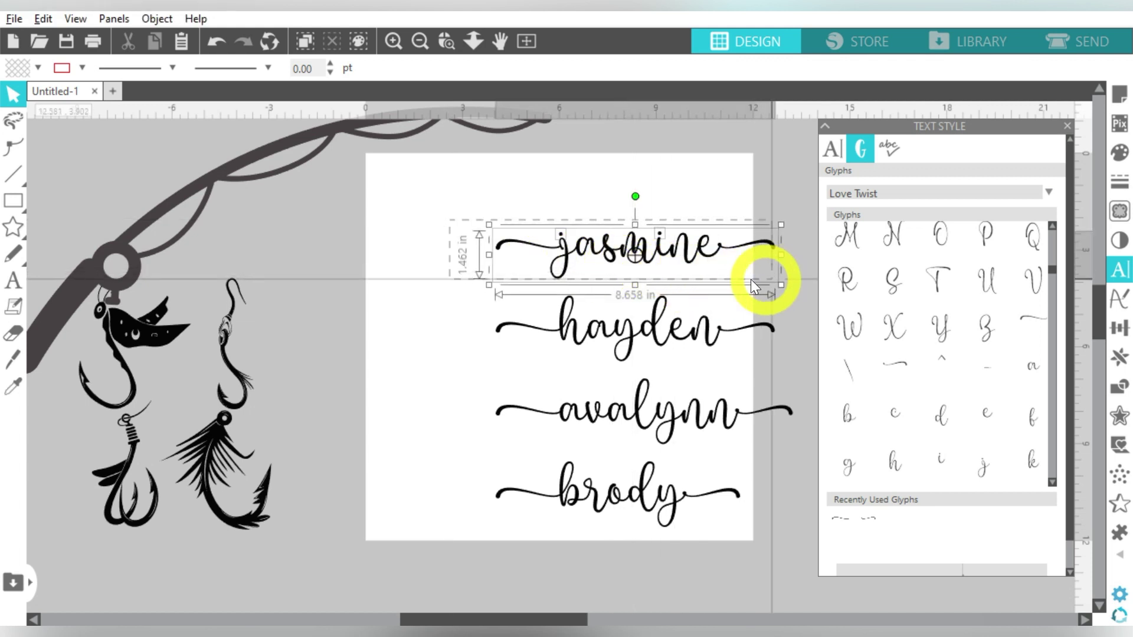
right_click(662, 240)
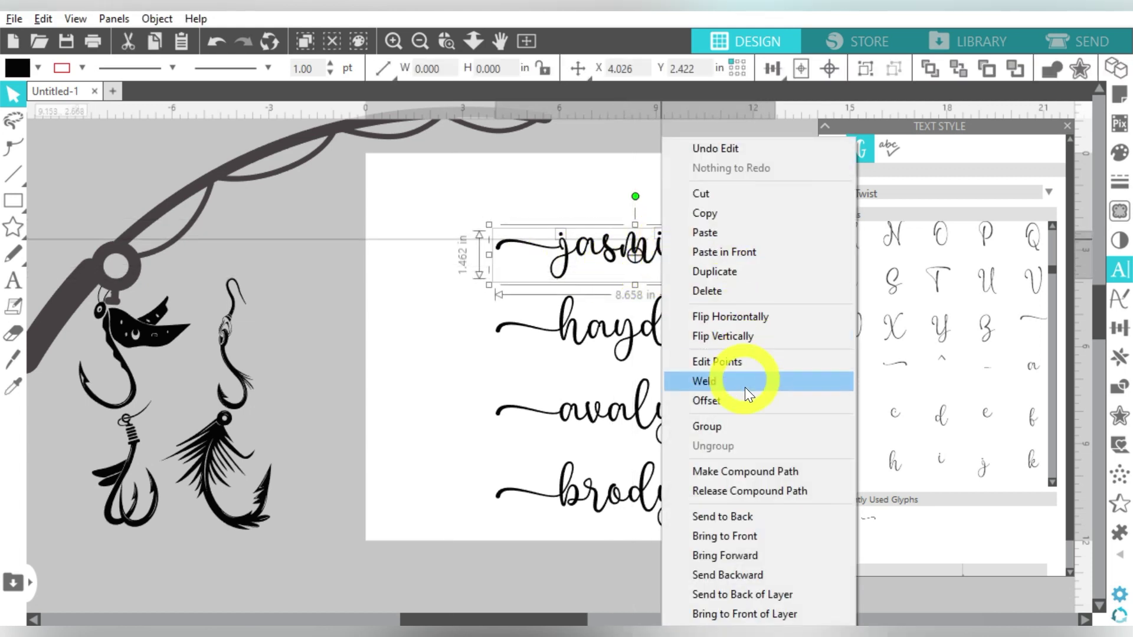
click(742, 425)
Select all four names together and scale them down into a smaller stack.
click(652, 351)
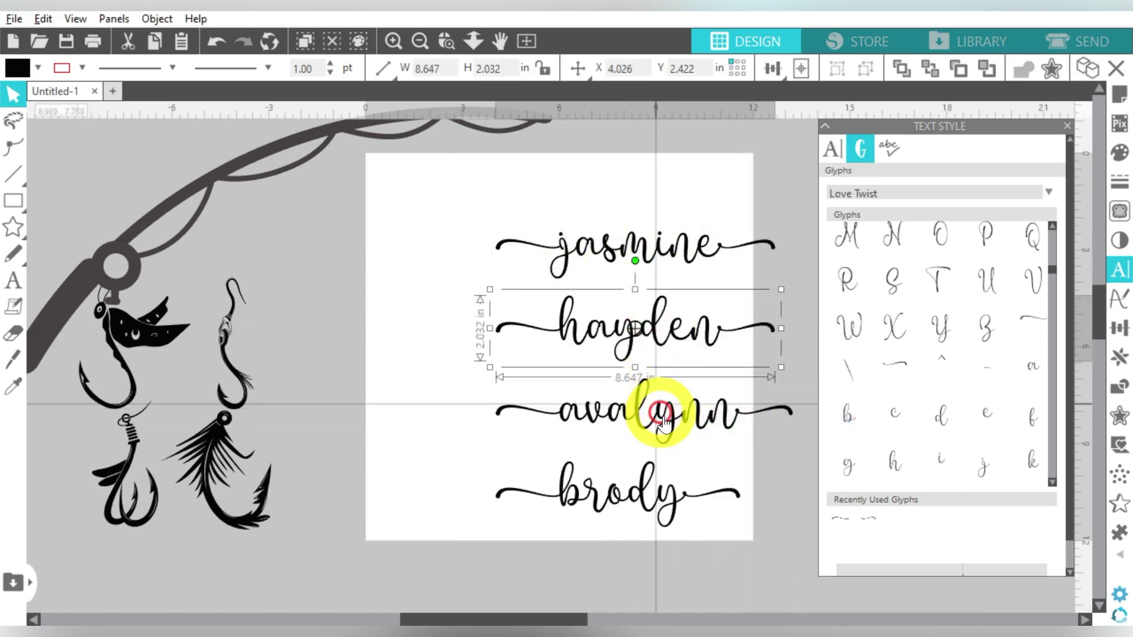
click(671, 430)
click(670, 497)
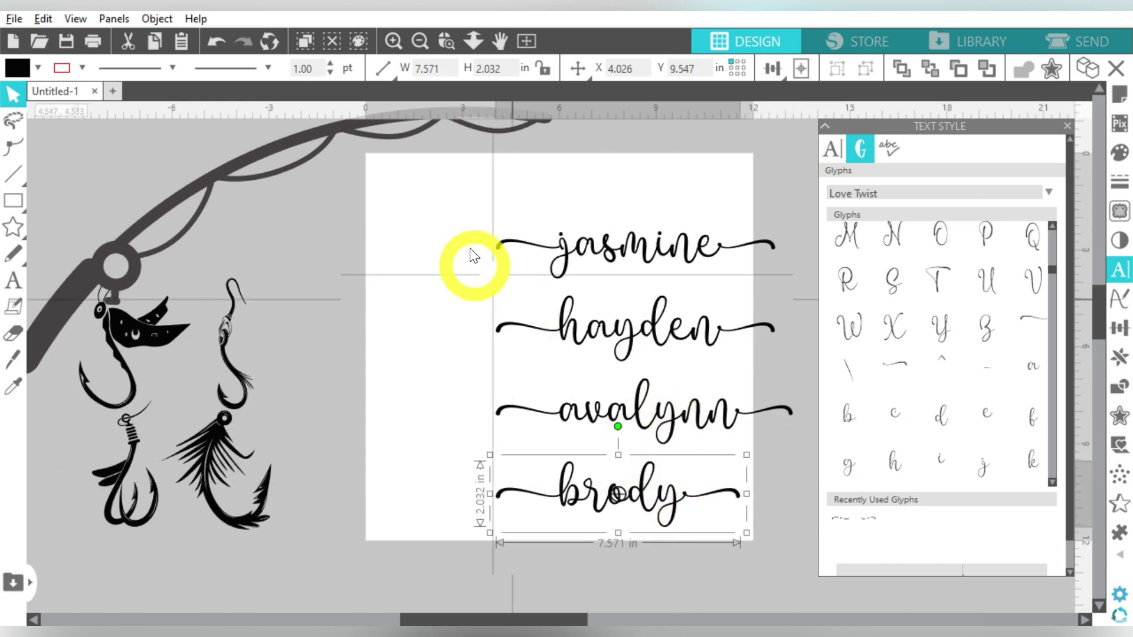
drag(454, 229, 513, 383)
drag(593, 442, 792, 526)
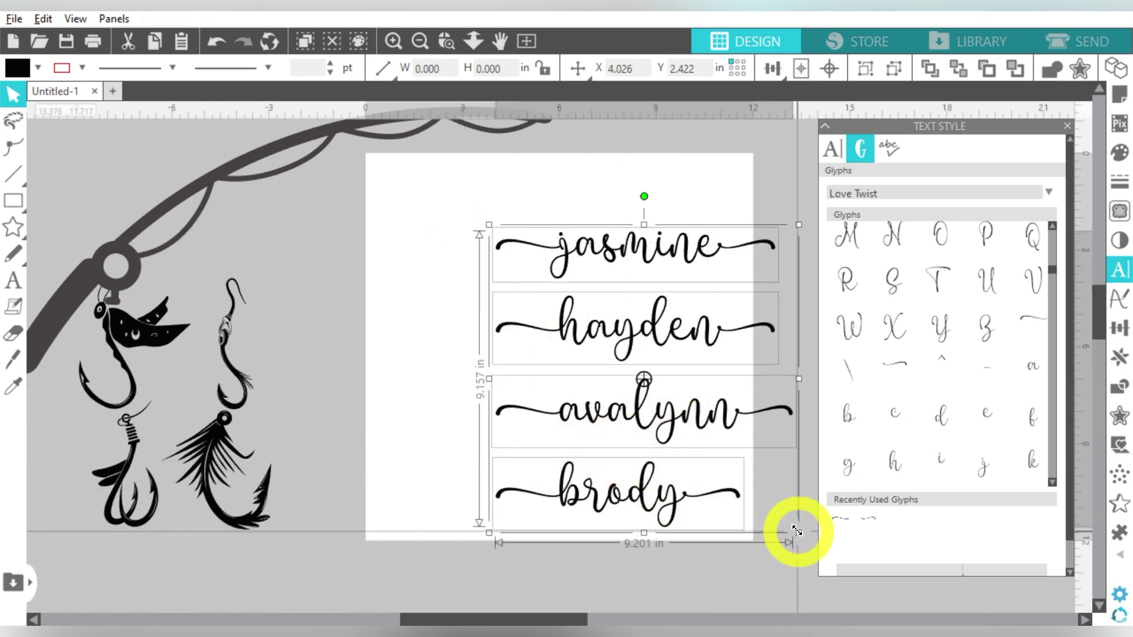
drag(730, 488, 620, 458)
right_click(599, 438)
click(430, 271)
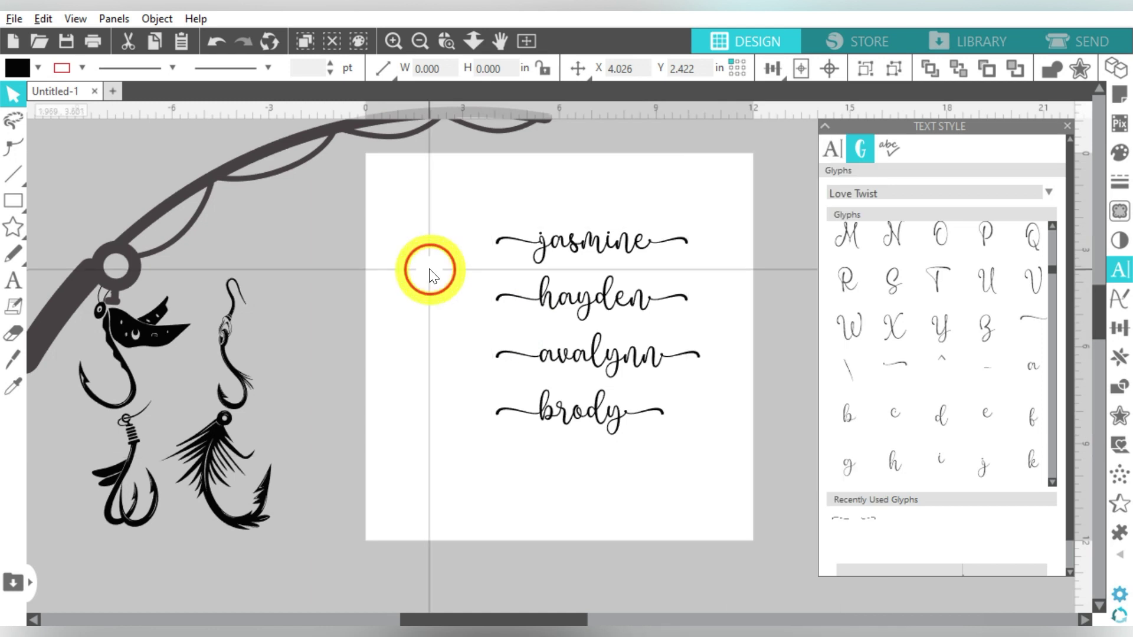
click(419, 40)
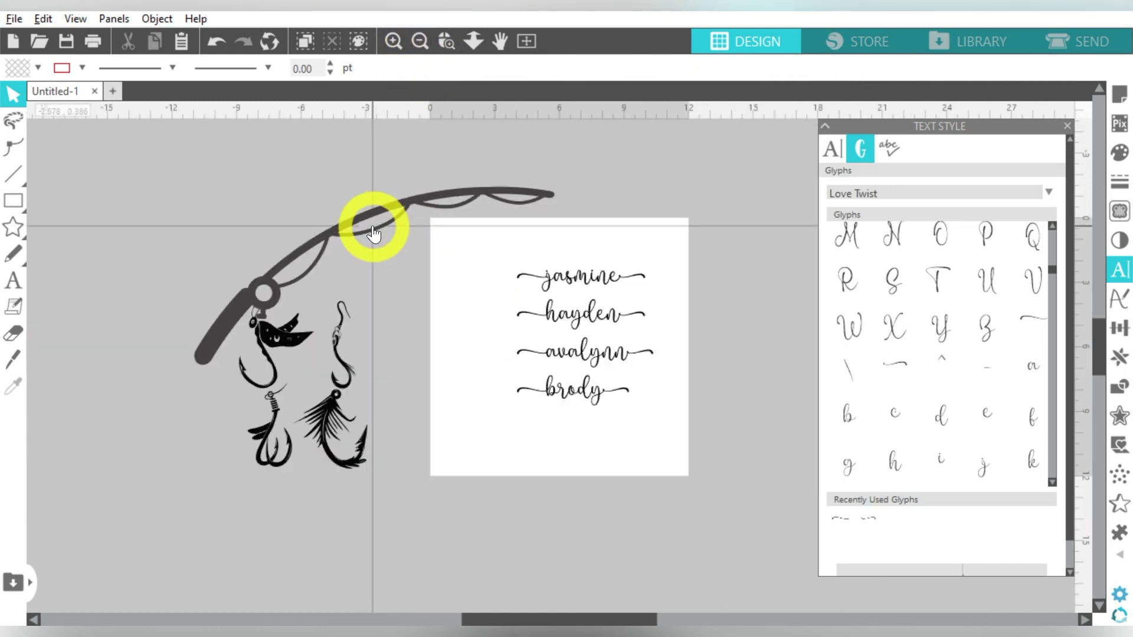
Enlarge the names to about 8.1 in, rotate them 90° clockwise, and move the rod above them.
drag(442, 261, 716, 448)
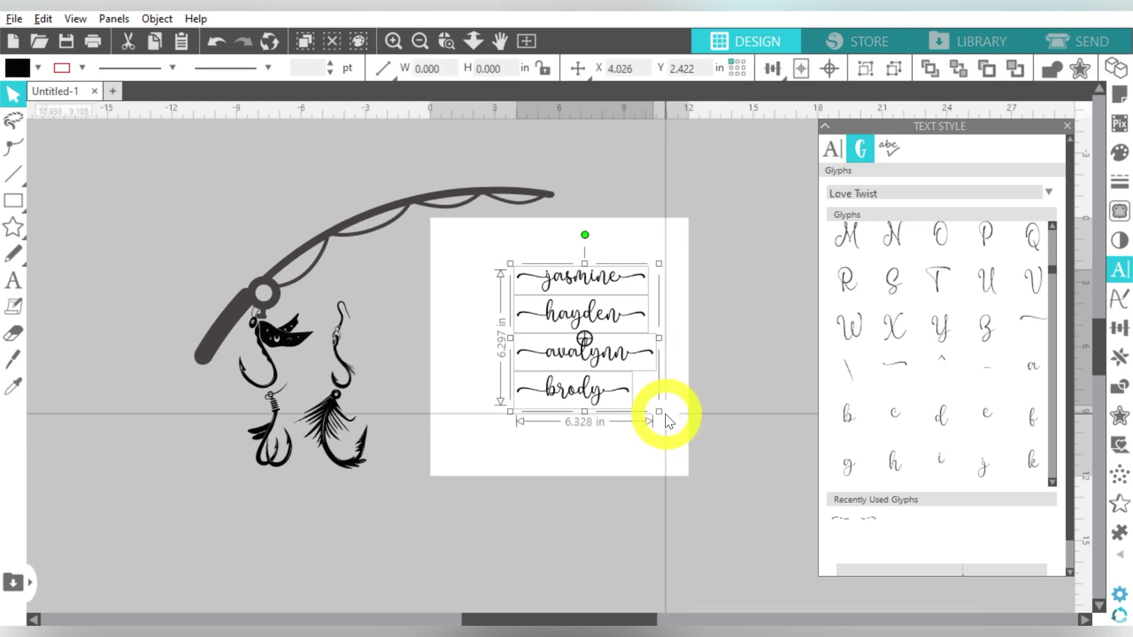
drag(659, 411, 700, 448)
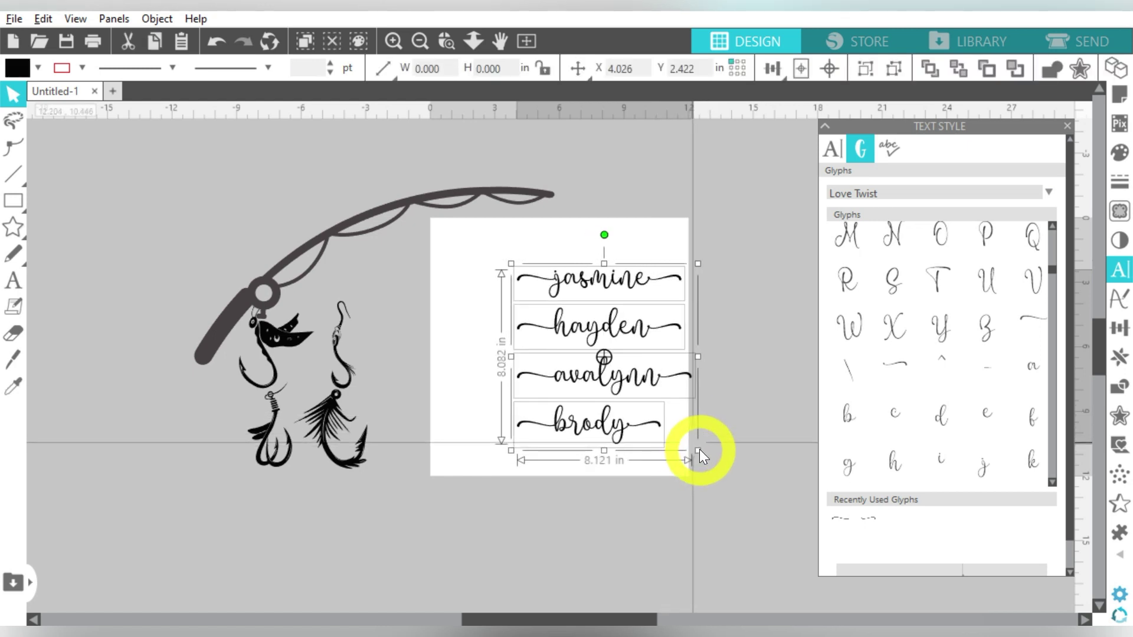
click(1119, 328)
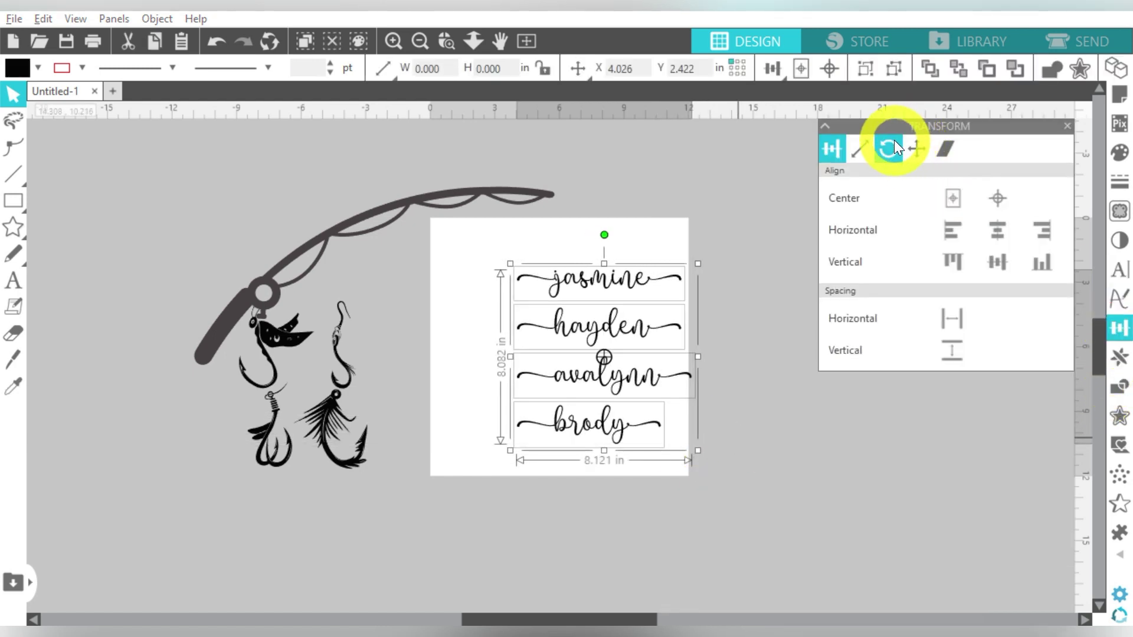
click(894, 147)
click(909, 308)
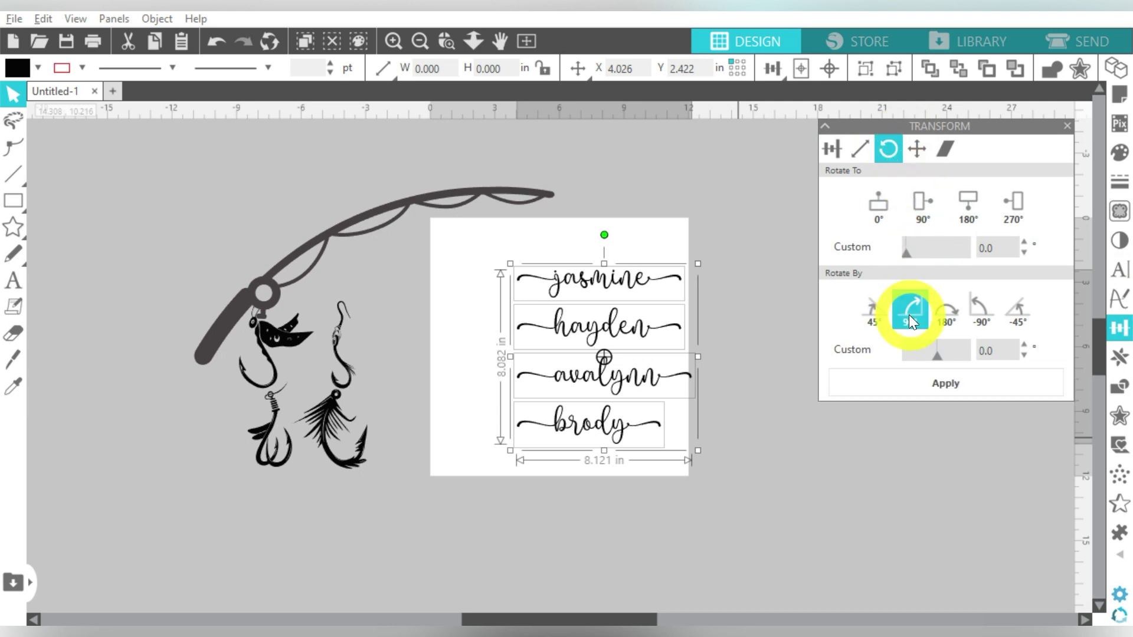
click(790, 308)
drag(550, 193, 684, 203)
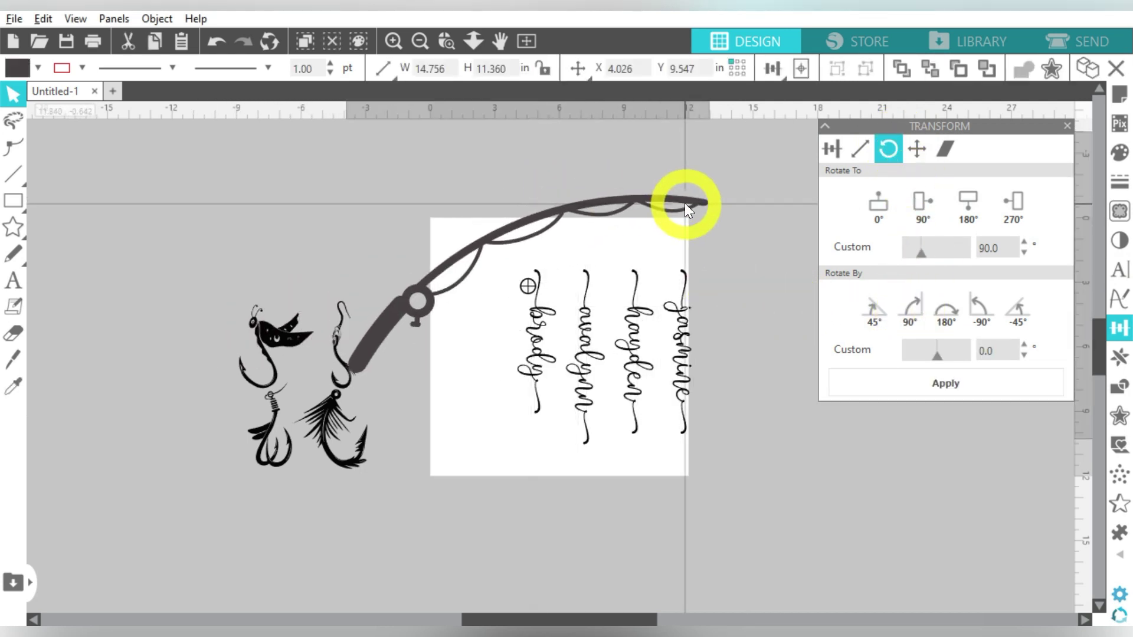
Fill the fishing rod solid black.
click(36, 66)
click(33, 92)
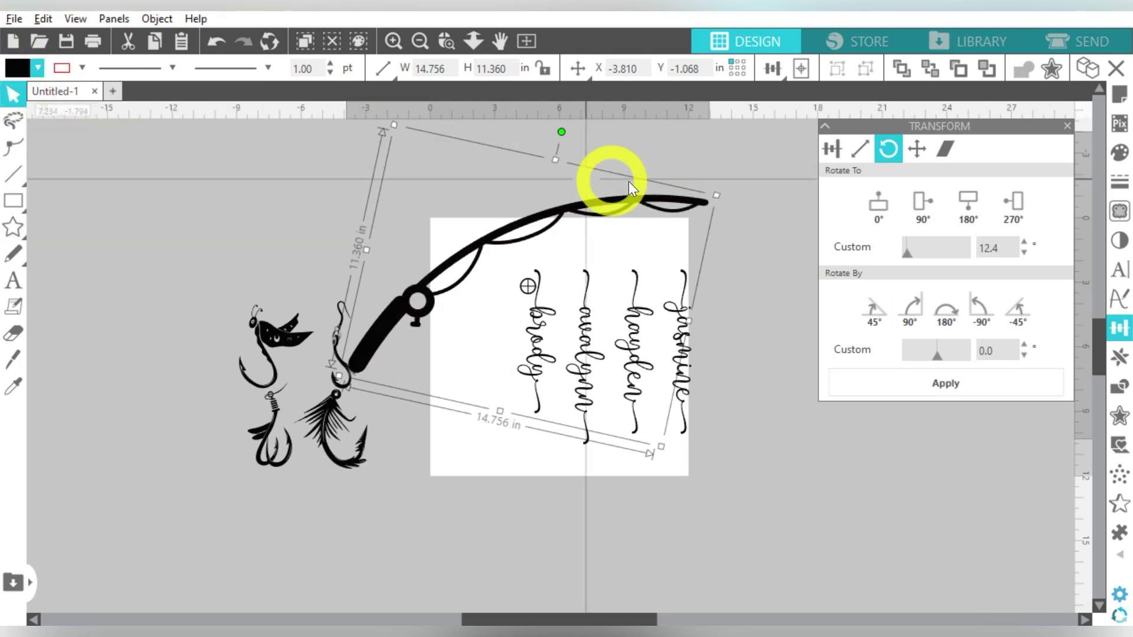
drag(565, 130, 572, 130)
click(727, 306)
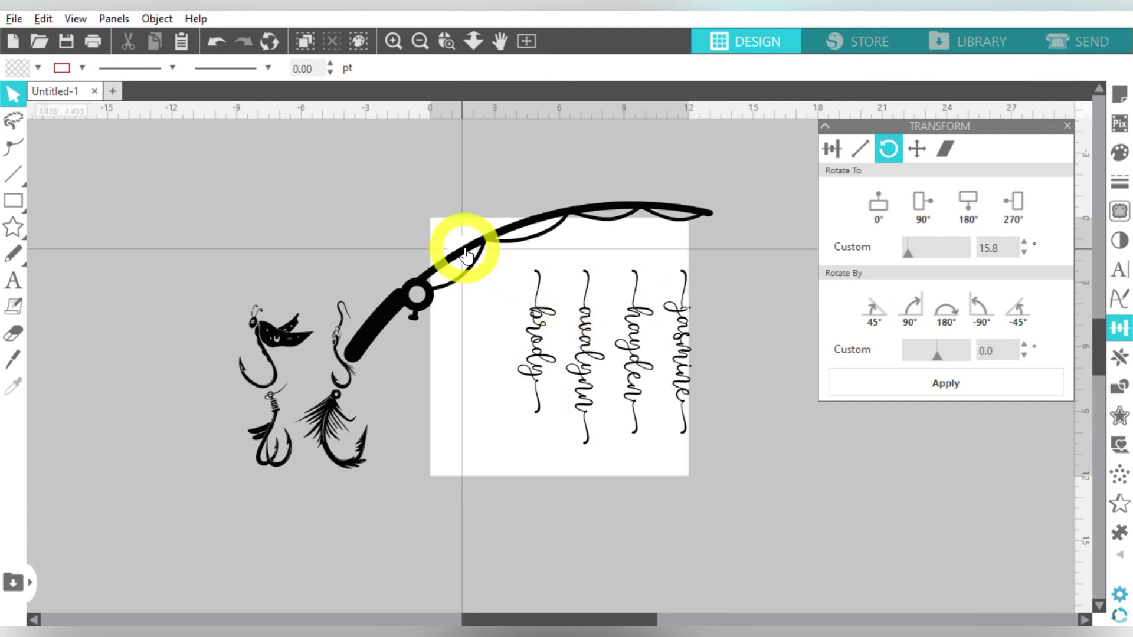
key(ctrl+z)
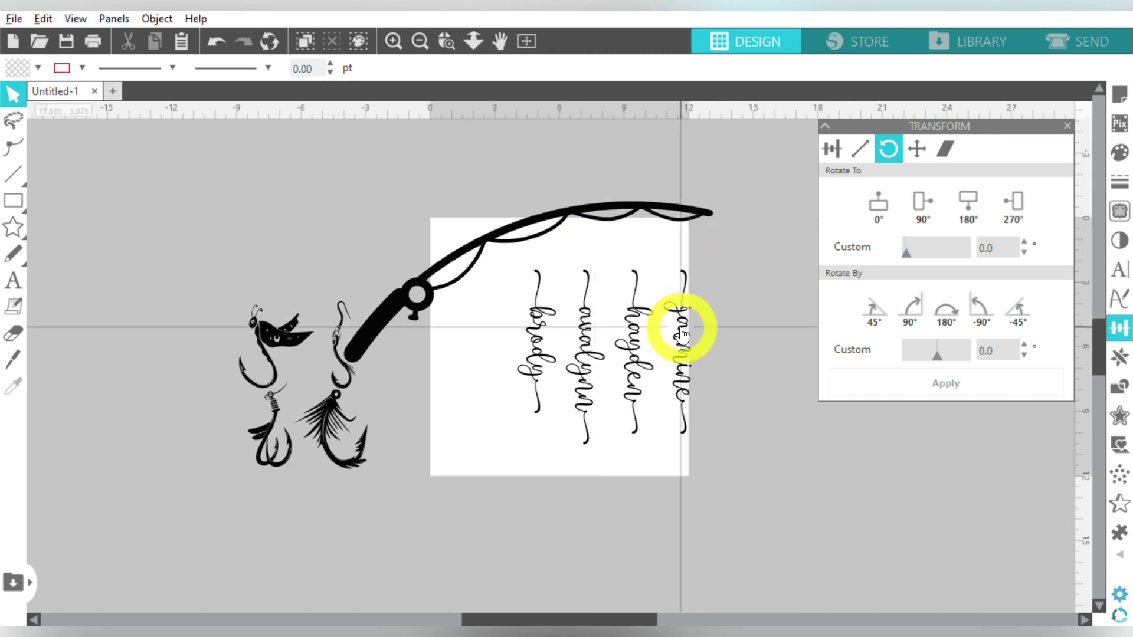
Hang brody, hayden, jasmine and avalynn from separate drops along the rod's line.
drag(682, 331, 640, 268)
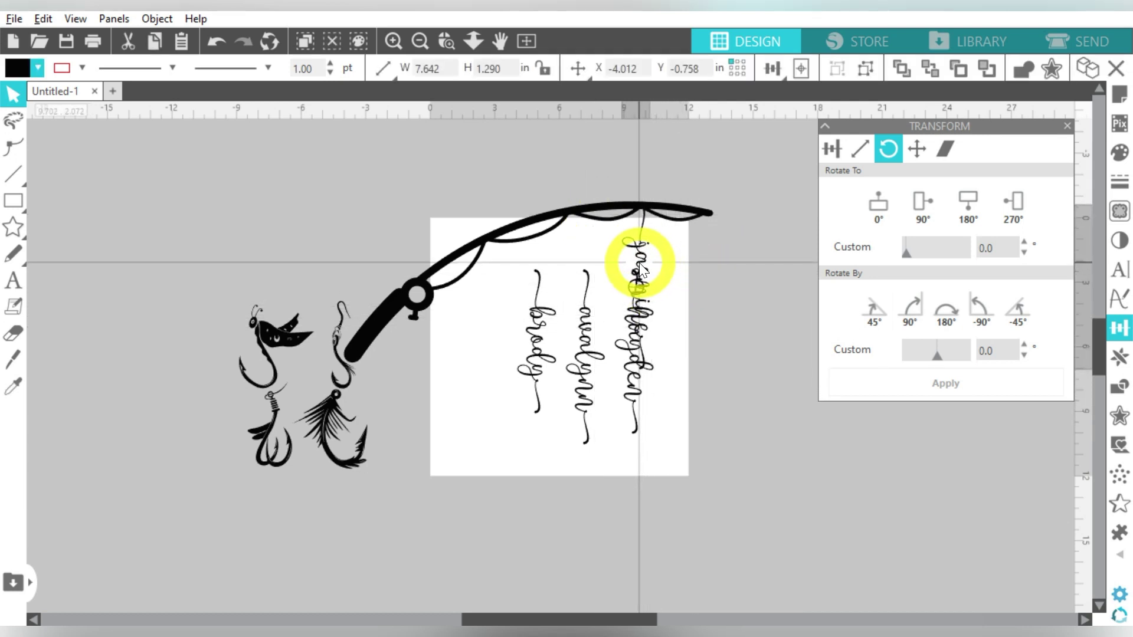
drag(539, 326, 495, 296)
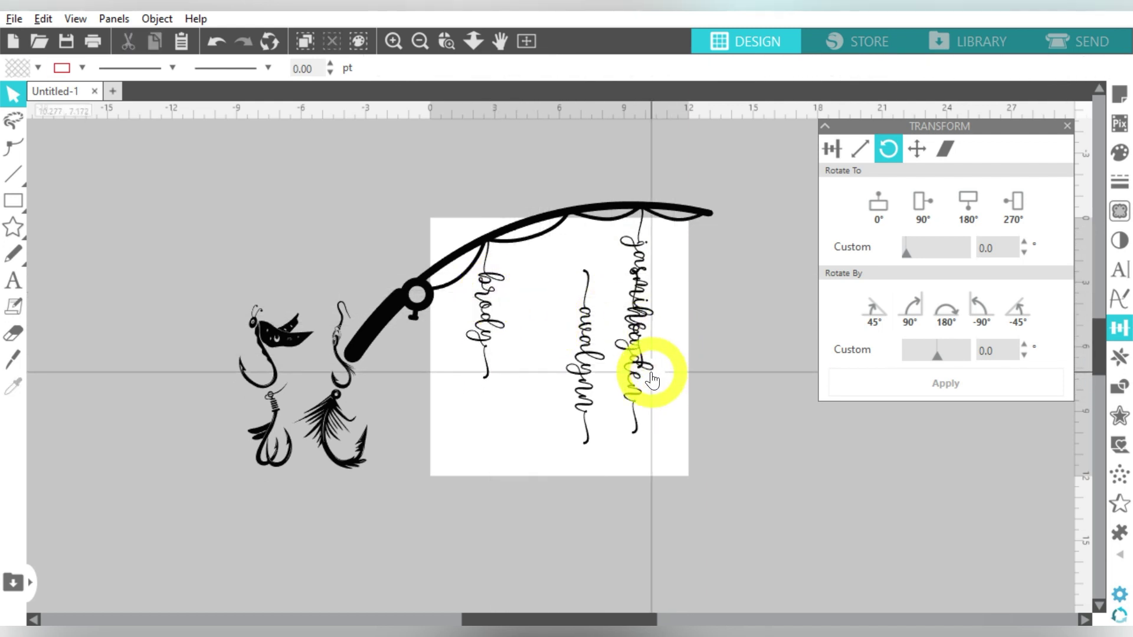
mouse_move(653, 374)
mouse_down()
mouse_move(678, 373)
mouse_move(647, 379)
mouse_up()
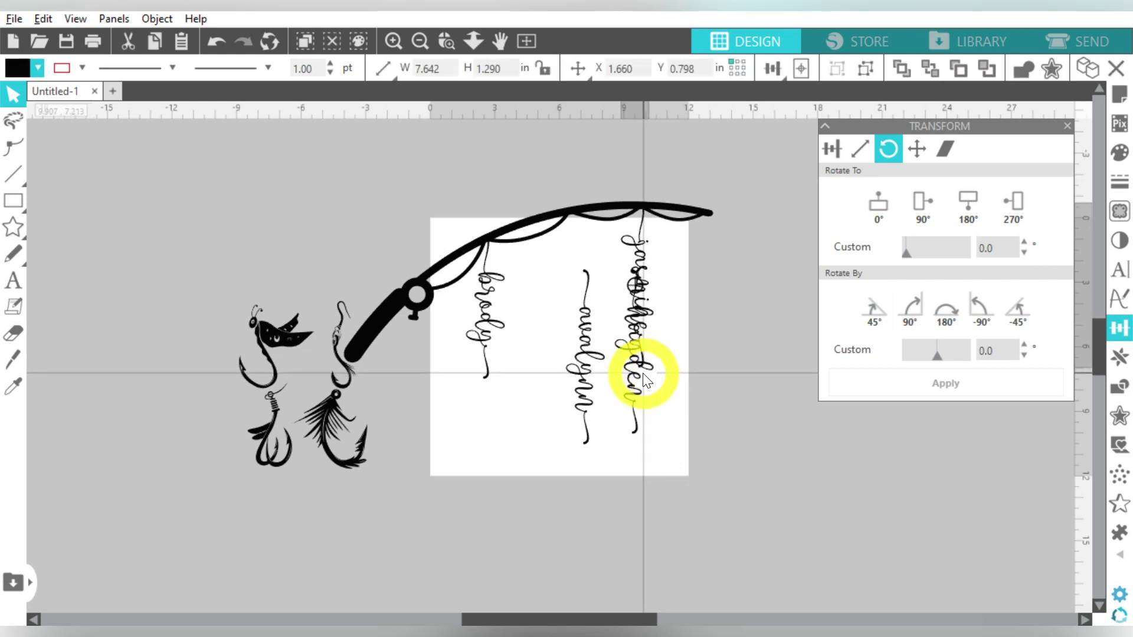
drag(640, 431, 571, 376)
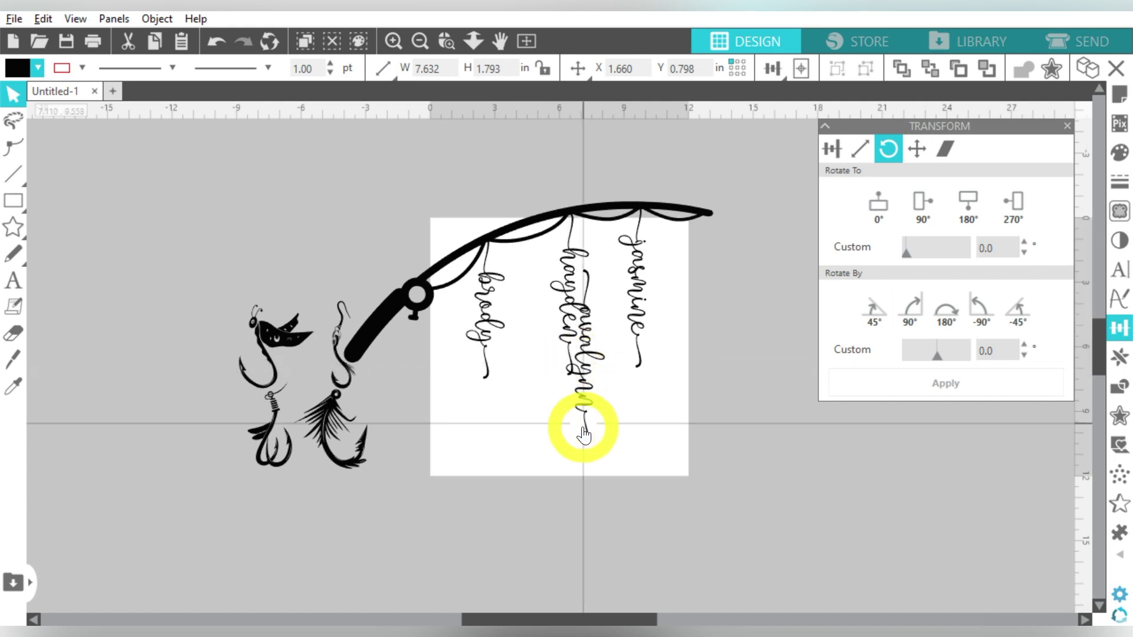
drag(612, 431, 699, 367)
click(776, 320)
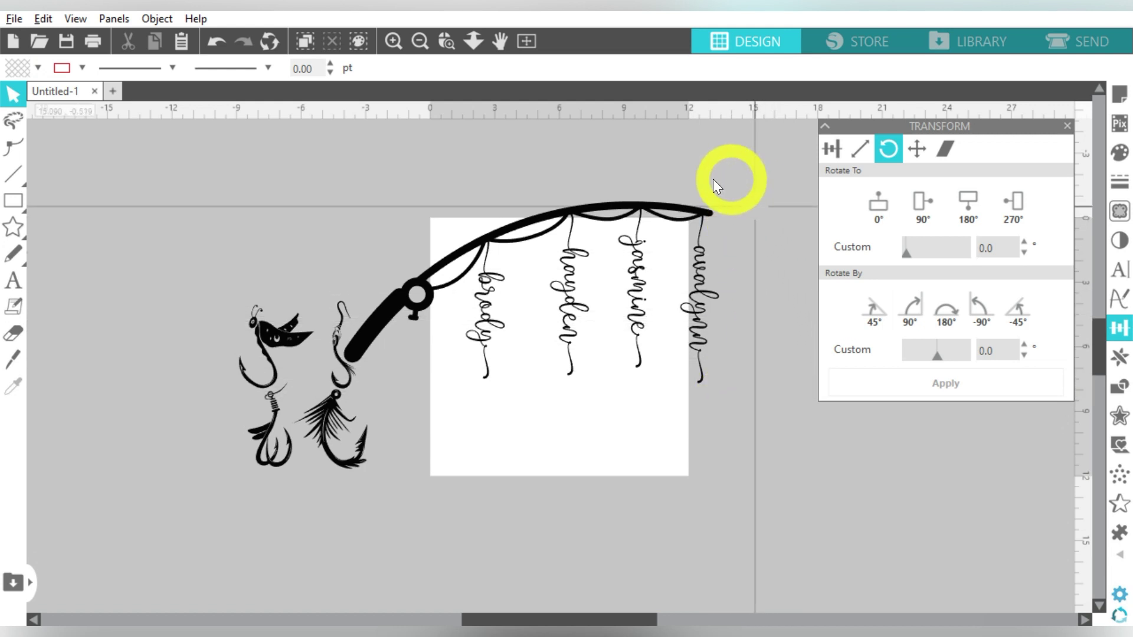
drag(475, 396, 693, 413)
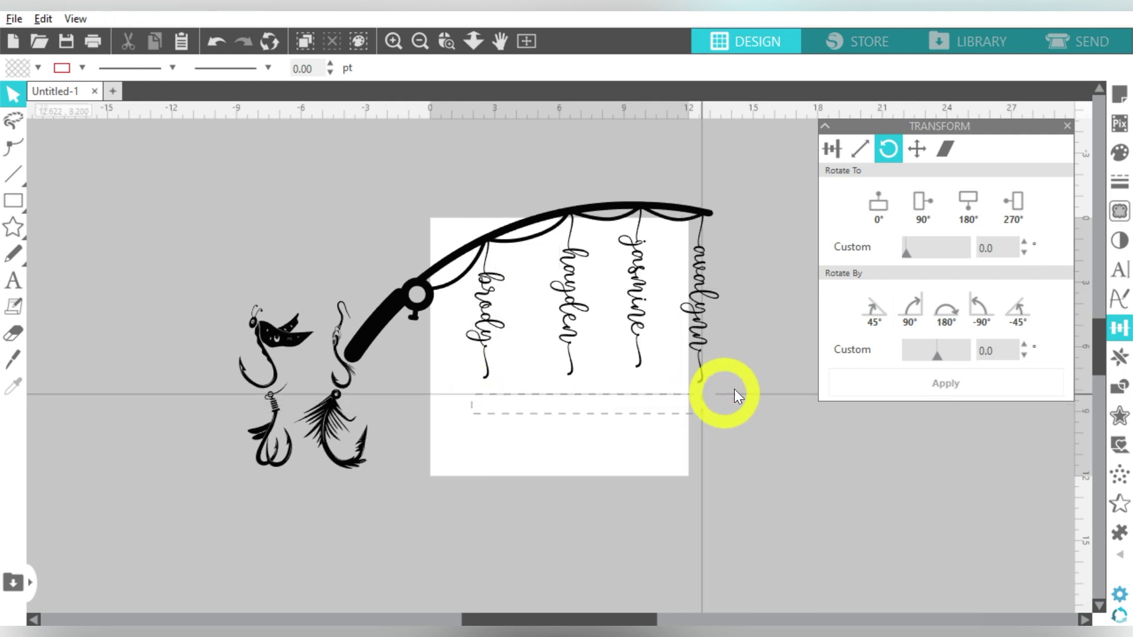
Slightly resize the rod-and-names group.
click(734, 388)
click(737, 402)
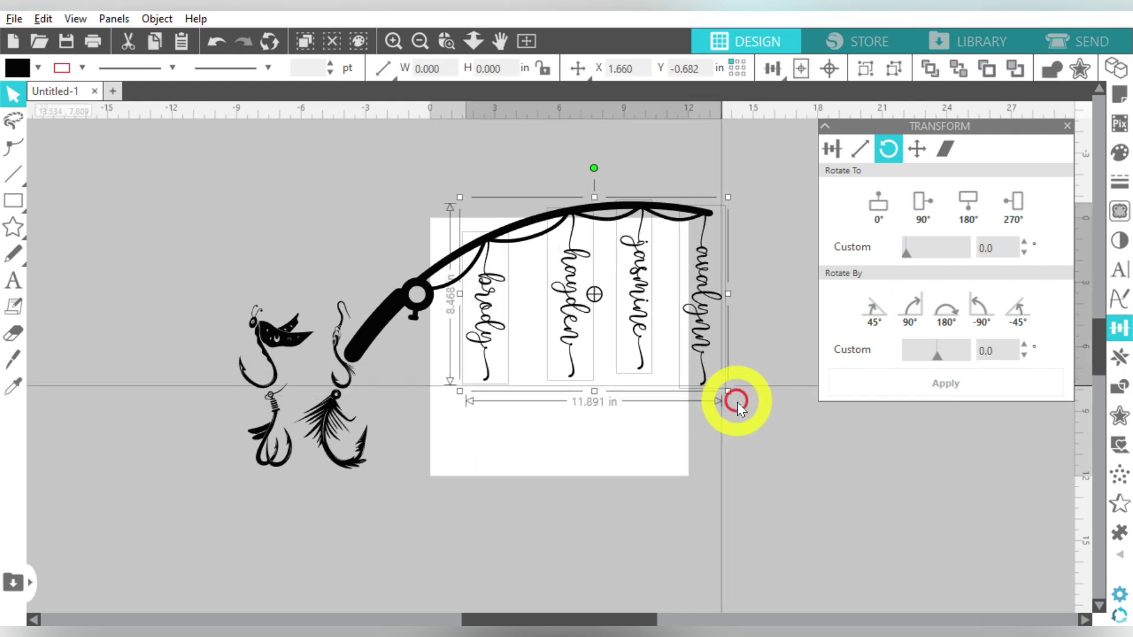
drag(738, 401, 748, 412)
click(601, 337)
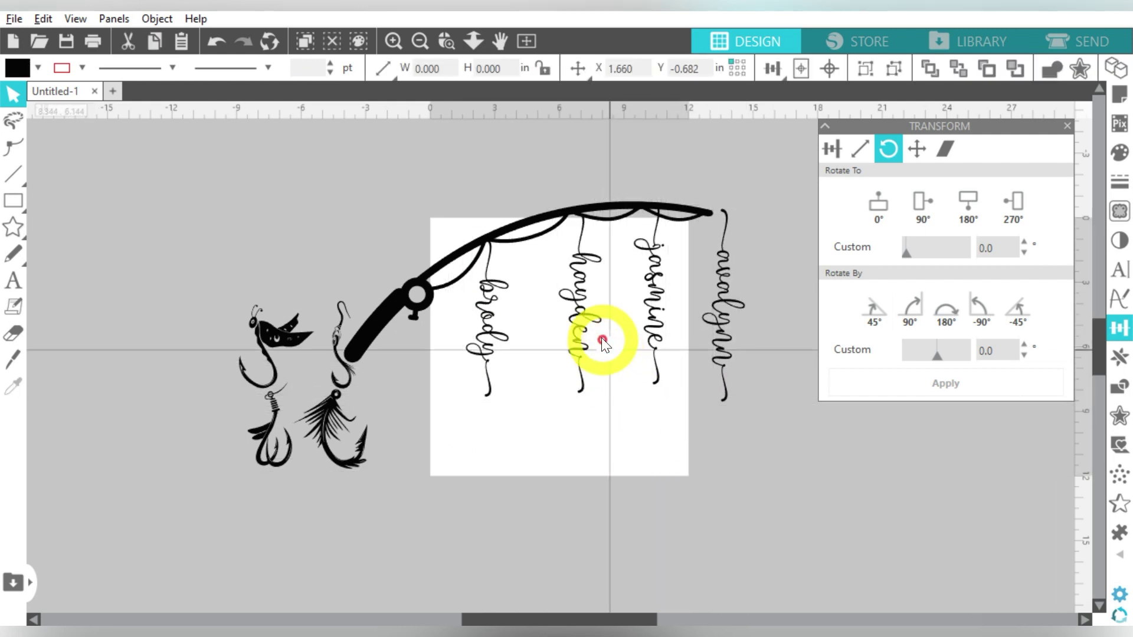
Nudge hayden, jasmine and avalynn left so the names hang evenly, avalynn from the rod tip.
click(511, 300)
click(580, 301)
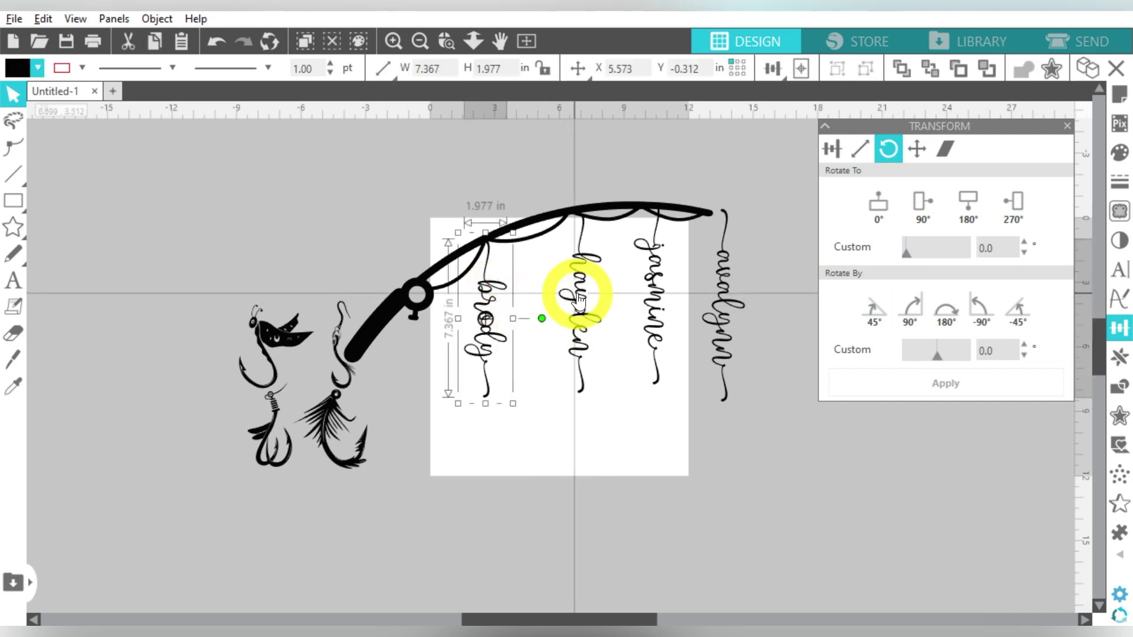
drag(569, 300, 569, 295)
mouse_move(652, 295)
mouse_down()
mouse_move(643, 307)
mouse_move(639, 296)
mouse_up()
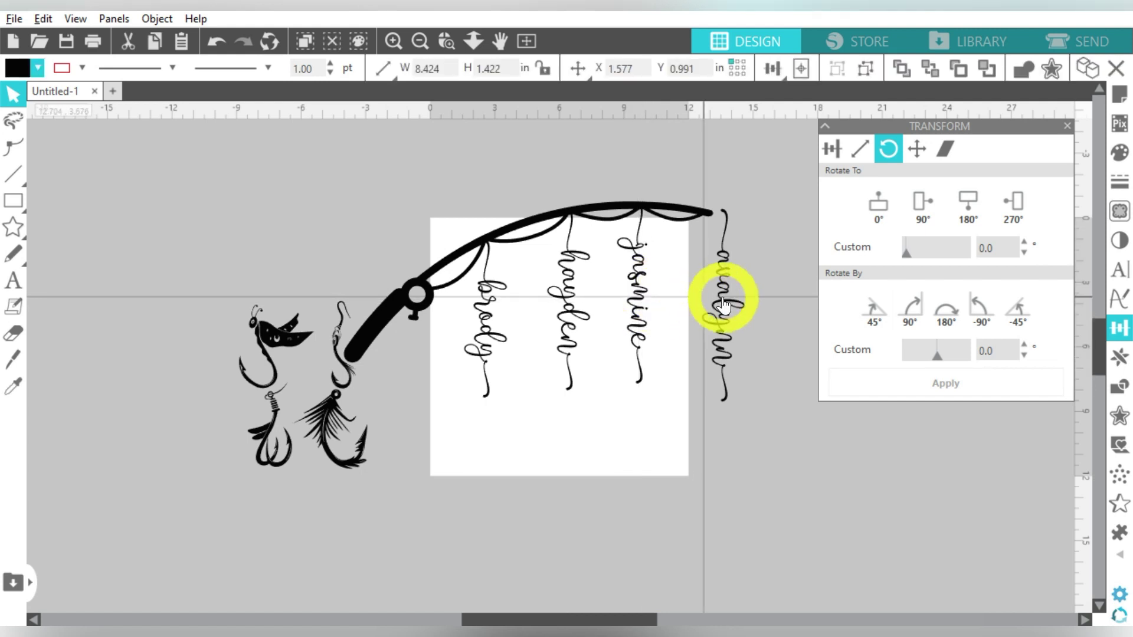
drag(724, 299, 702, 296)
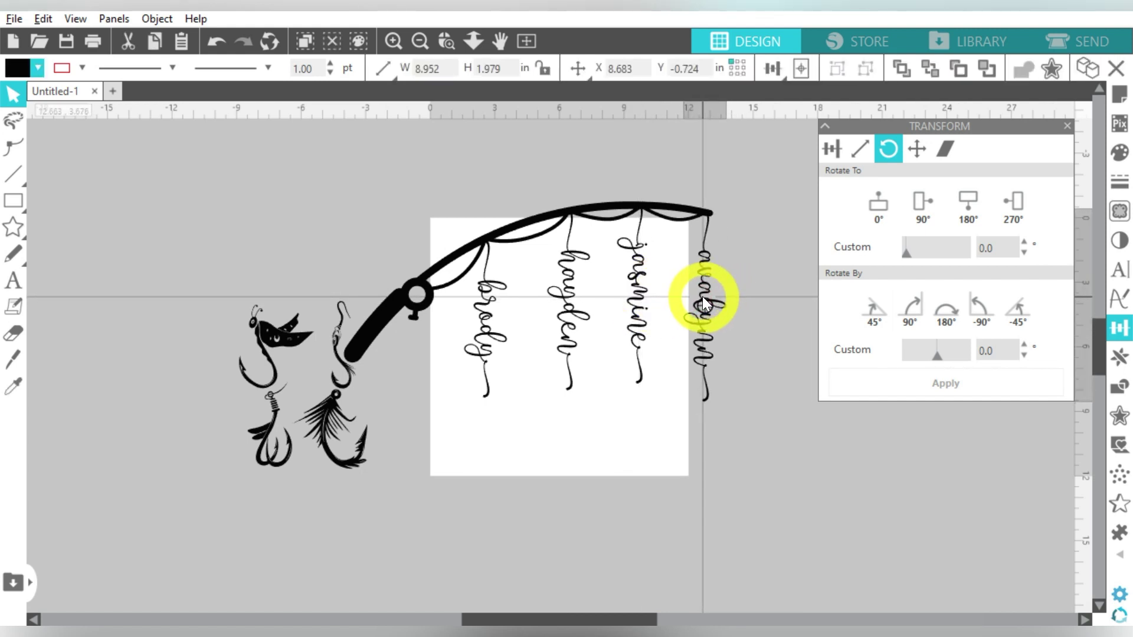
click(738, 216)
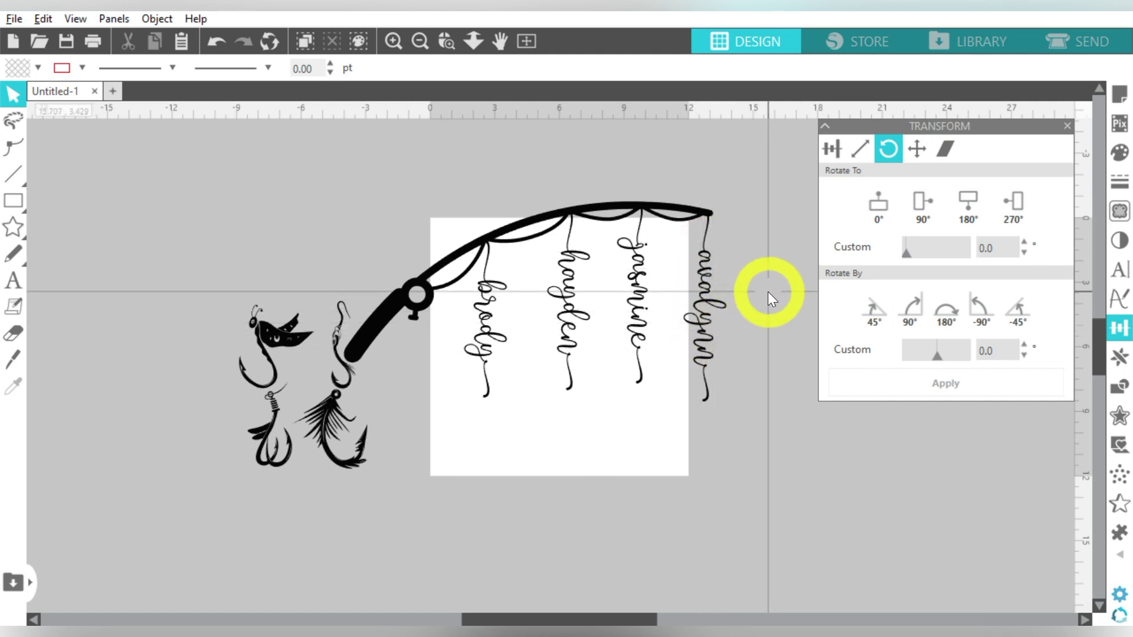
Place a small hook under brody and an enlarged feather lure under hayden.
drag(333, 345, 493, 430)
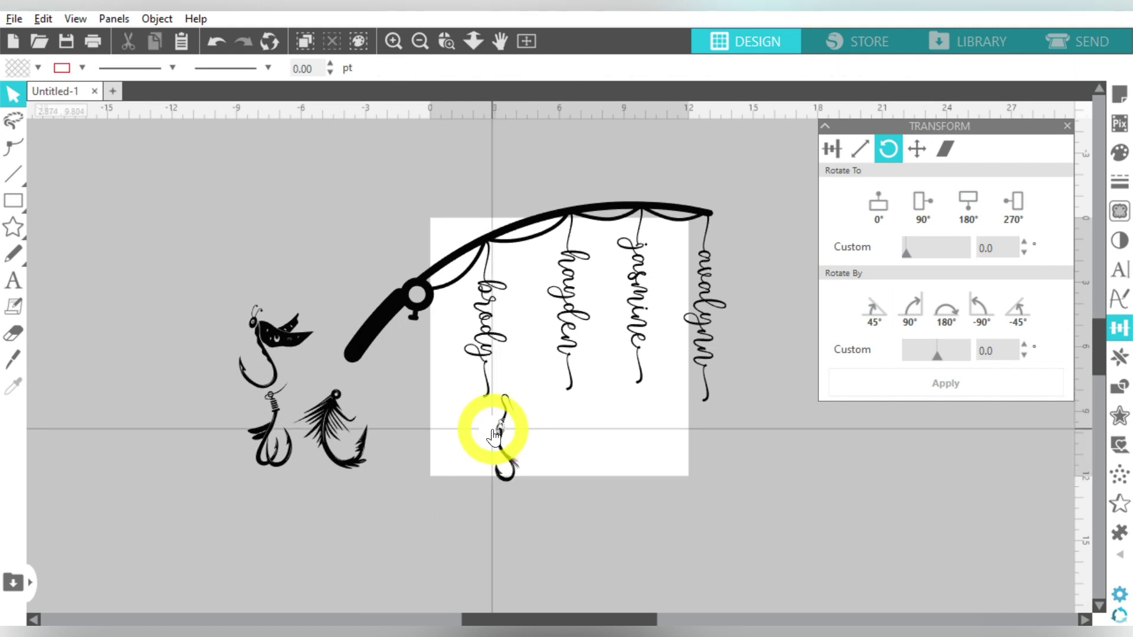
mouse_move(494, 430)
mouse_down()
mouse_move(503, 450)
mouse_move(482, 423)
mouse_move(499, 424)
mouse_up()
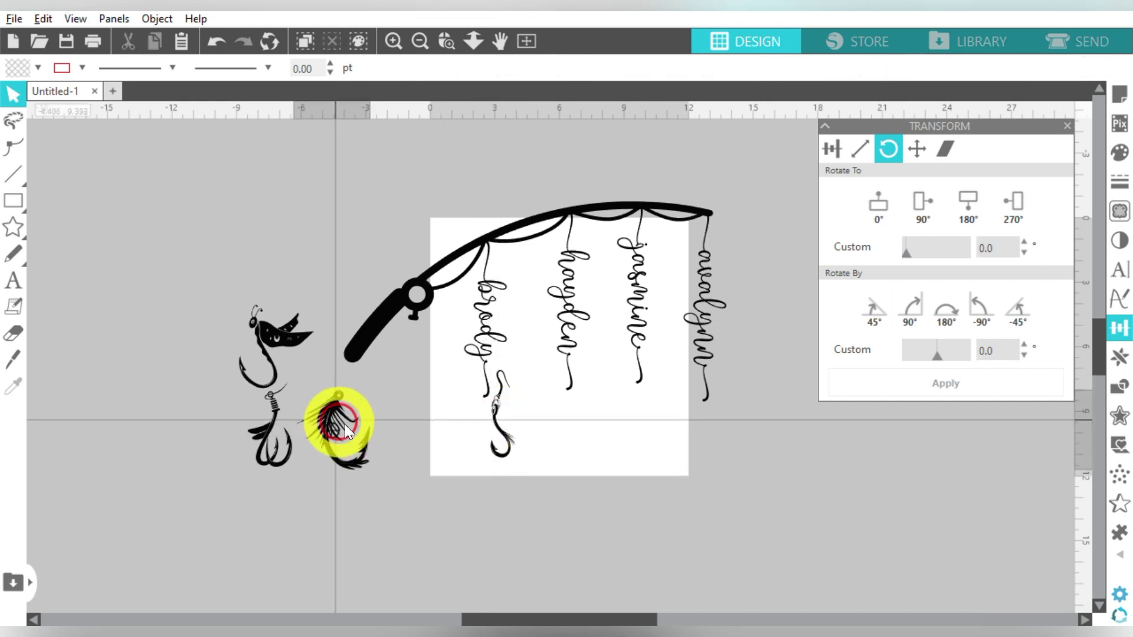
drag(336, 417, 533, 421)
drag(571, 468, 570, 444)
Hang the double-hook lure under jasmine, the plain hook under avalynn, and the bird lure under brody.
drag(272, 448, 550, 513)
drag(505, 447, 727, 442)
drag(543, 518, 650, 436)
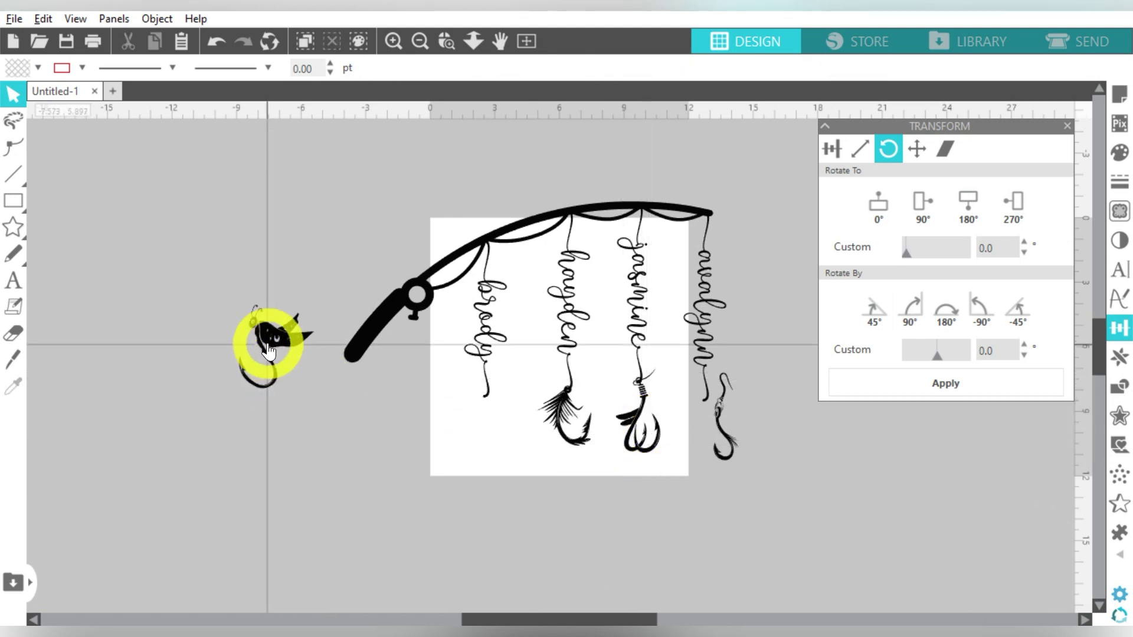
drag(271, 341, 493, 423)
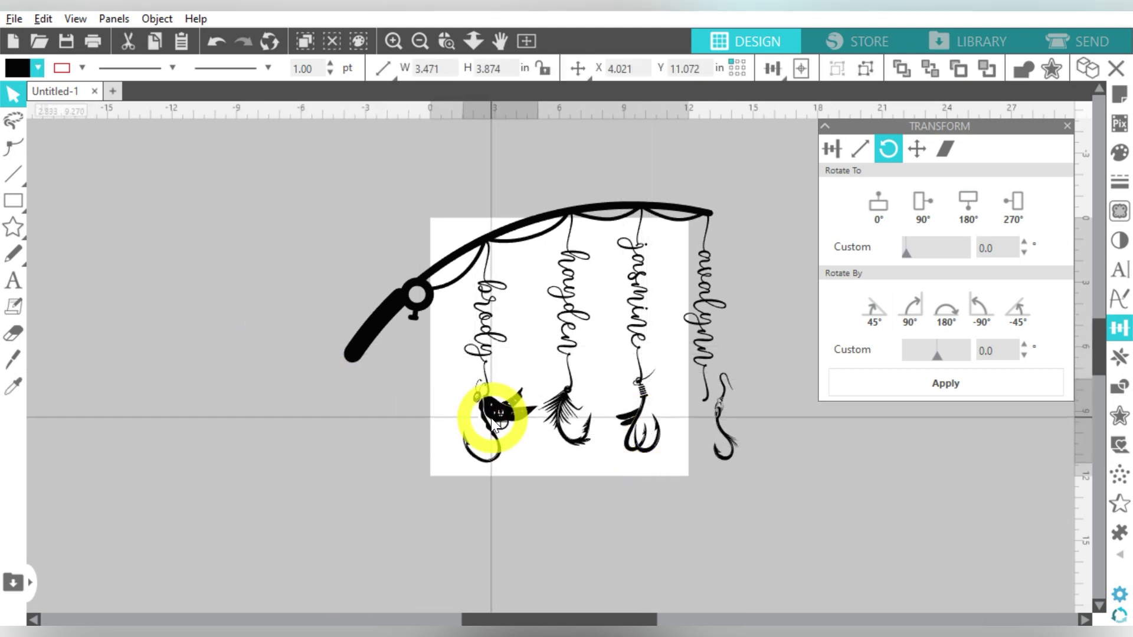
click(655, 522)
click(447, 41)
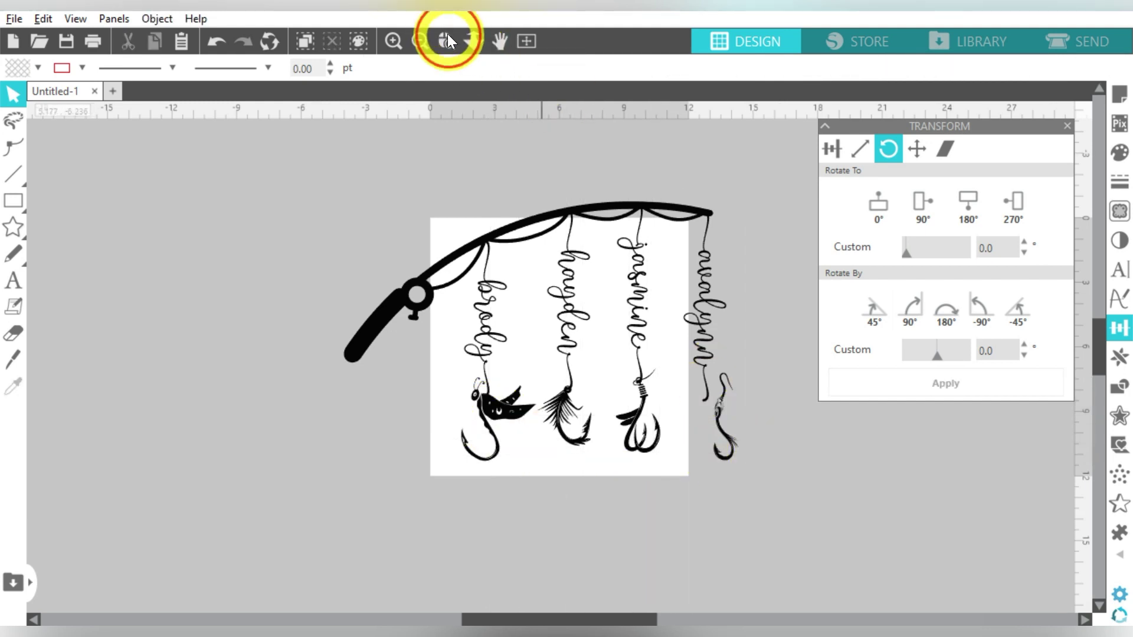
Cut the extra top off the plain hook with the Knife and join it to avalynn's line.
drag(608, 299, 798, 498)
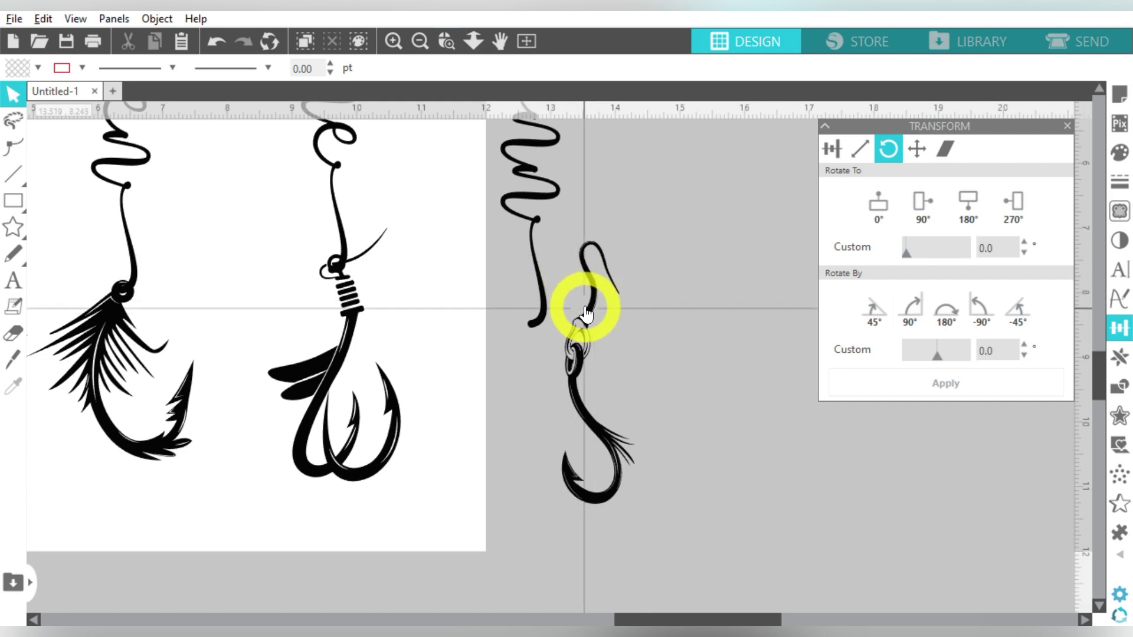
click(12, 360)
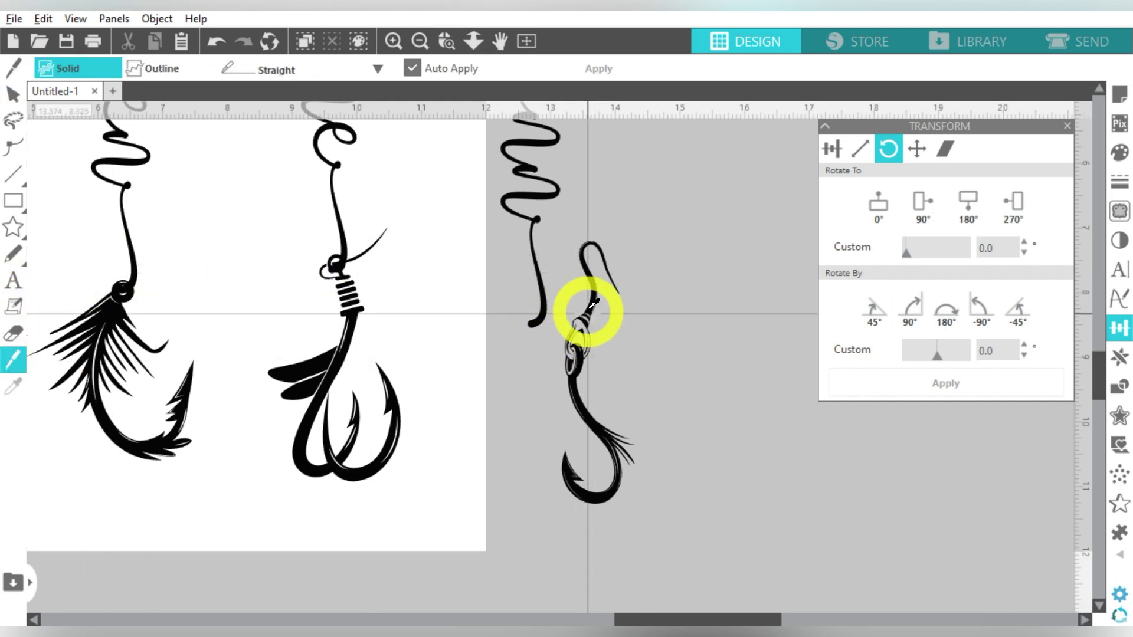
drag(579, 322, 618, 334)
click(13, 95)
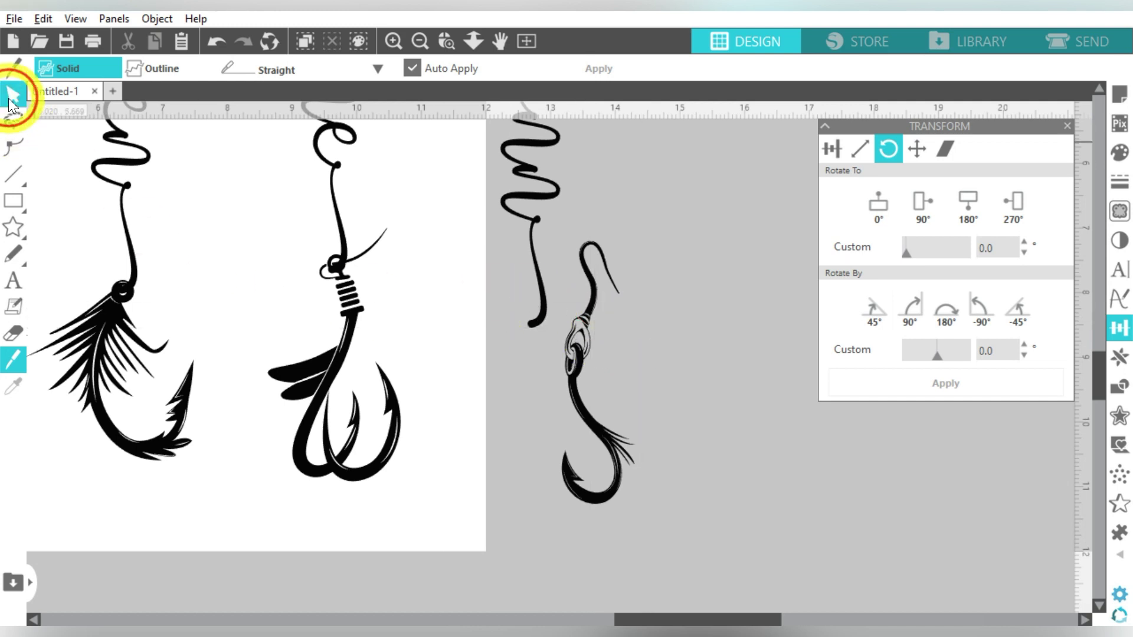
click(590, 293)
key(Delete)
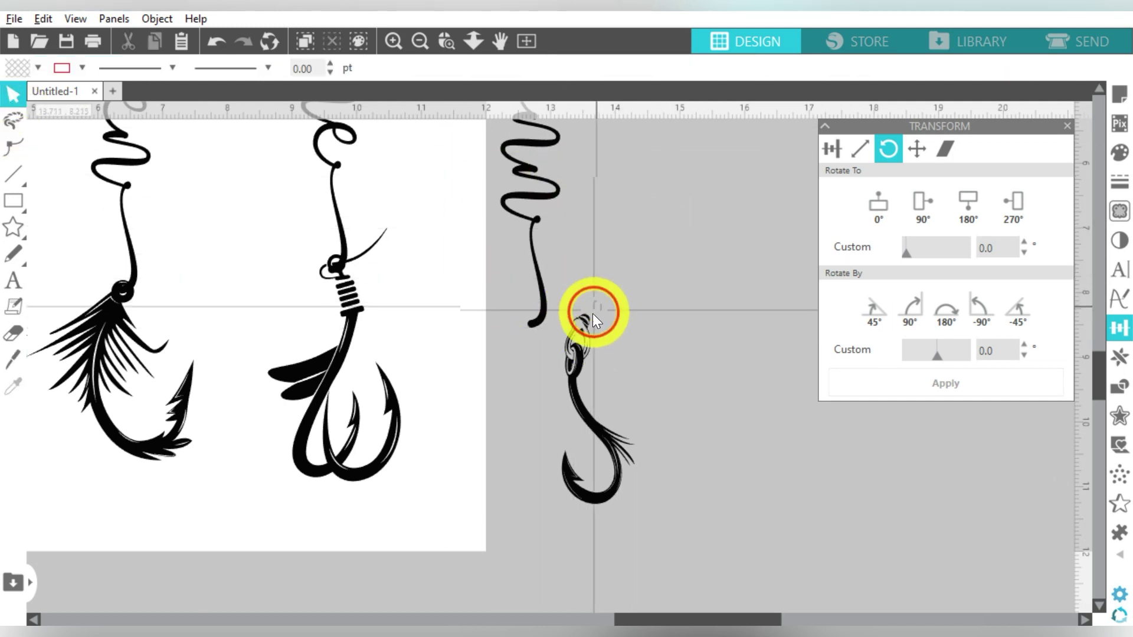
click(589, 319)
key(Delete)
click(568, 355)
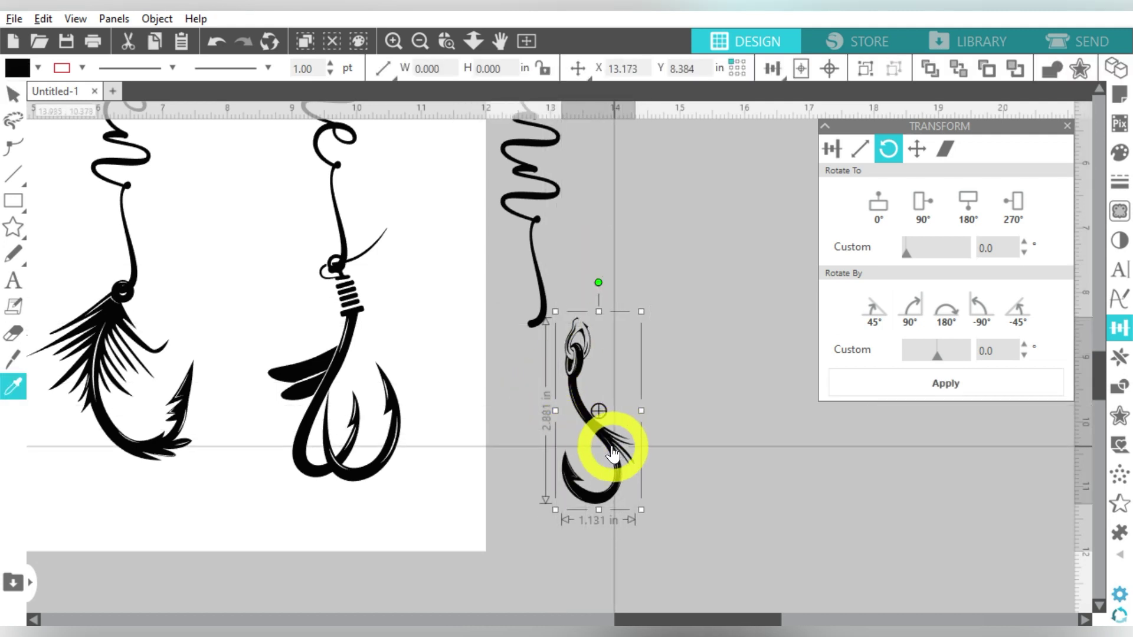
drag(609, 451, 572, 420)
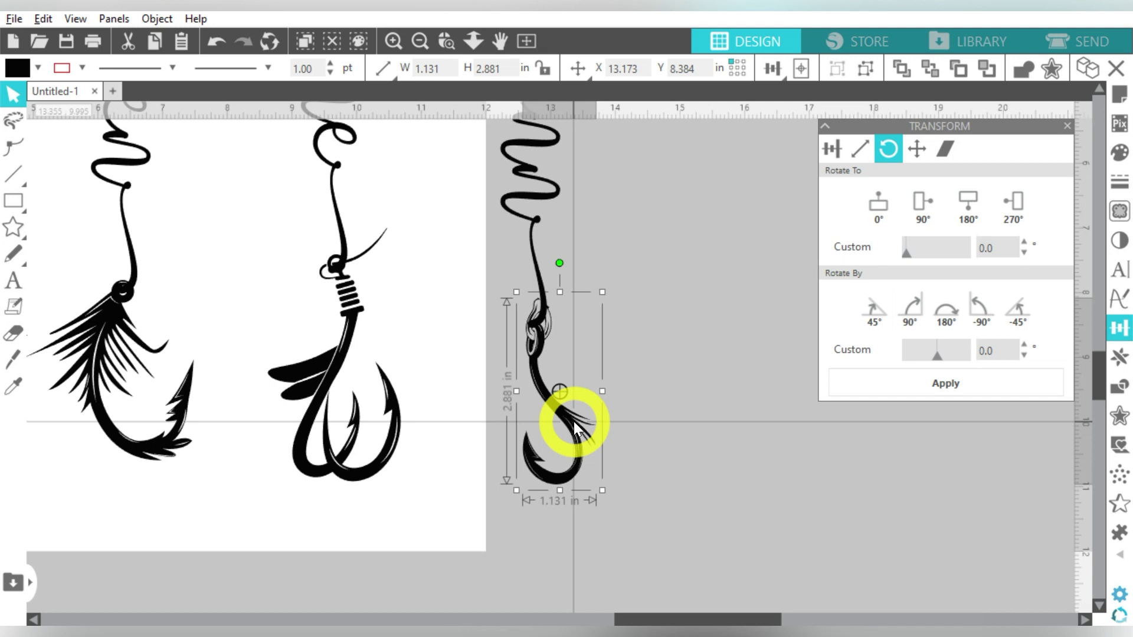
click(586, 236)
Ungroup the double-hook lure, delete its stray line, and attach it under jasmine's line.
drag(364, 344, 392, 392)
right_click(392, 392)
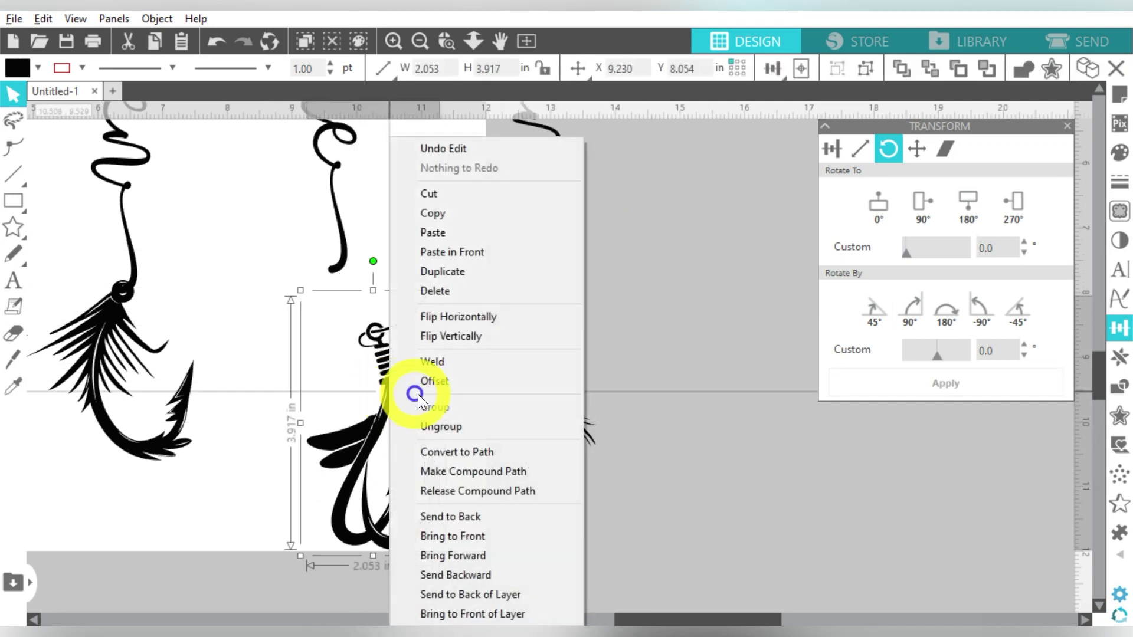
click(458, 426)
click(413, 254)
click(423, 302)
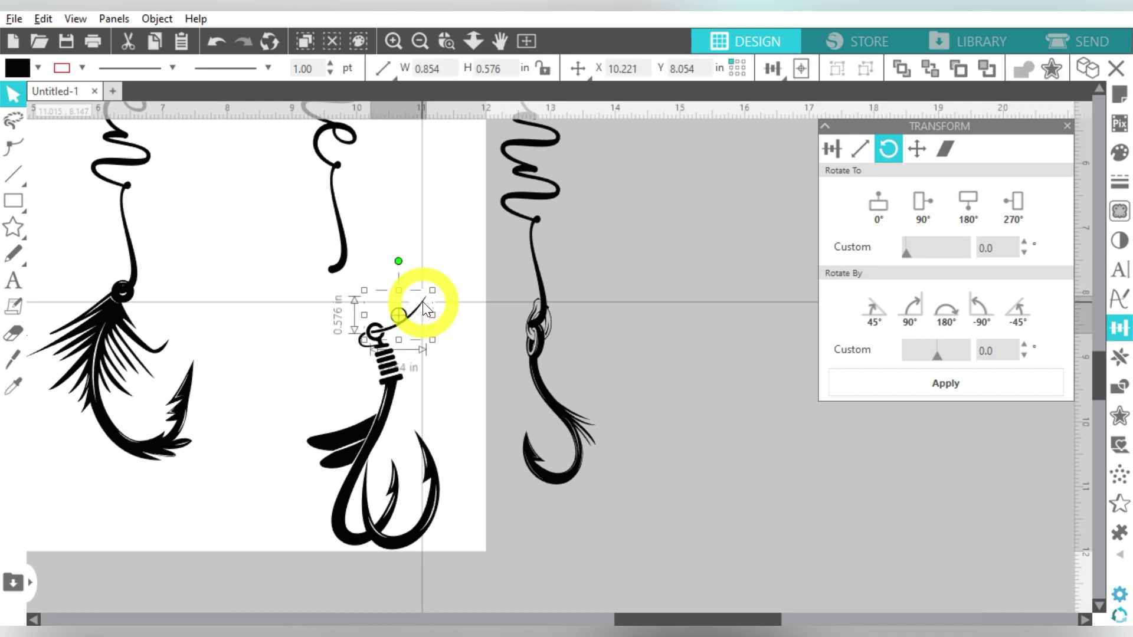
key(Delete)
click(329, 461)
drag(329, 461, 345, 341)
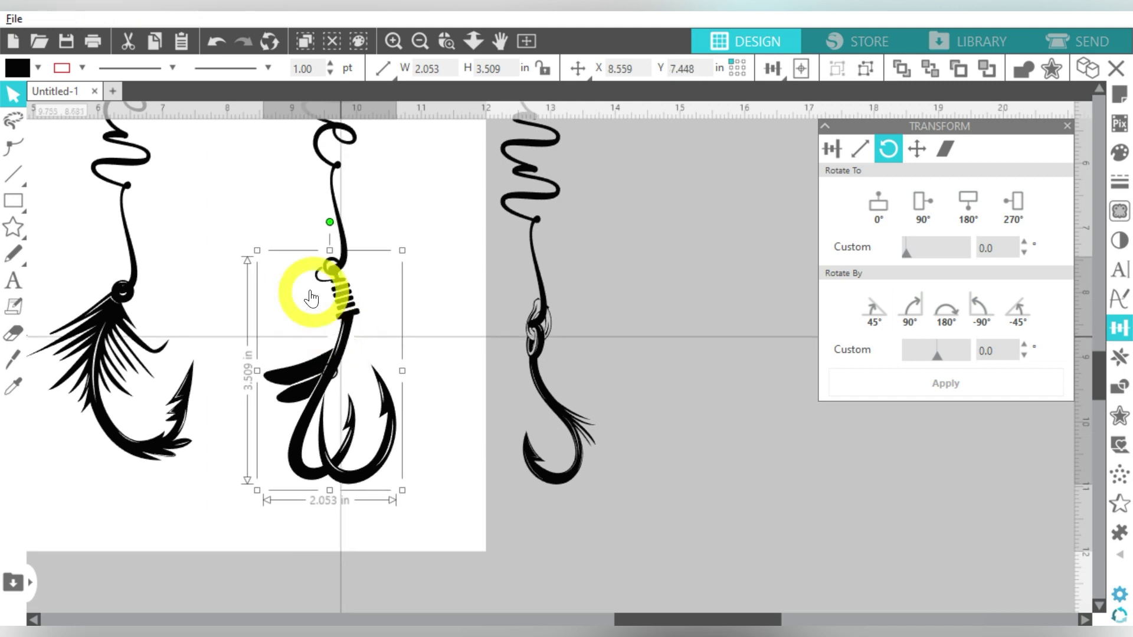
Nudge the feather lure up onto hayden's line.
drag(617, 617, 533, 607)
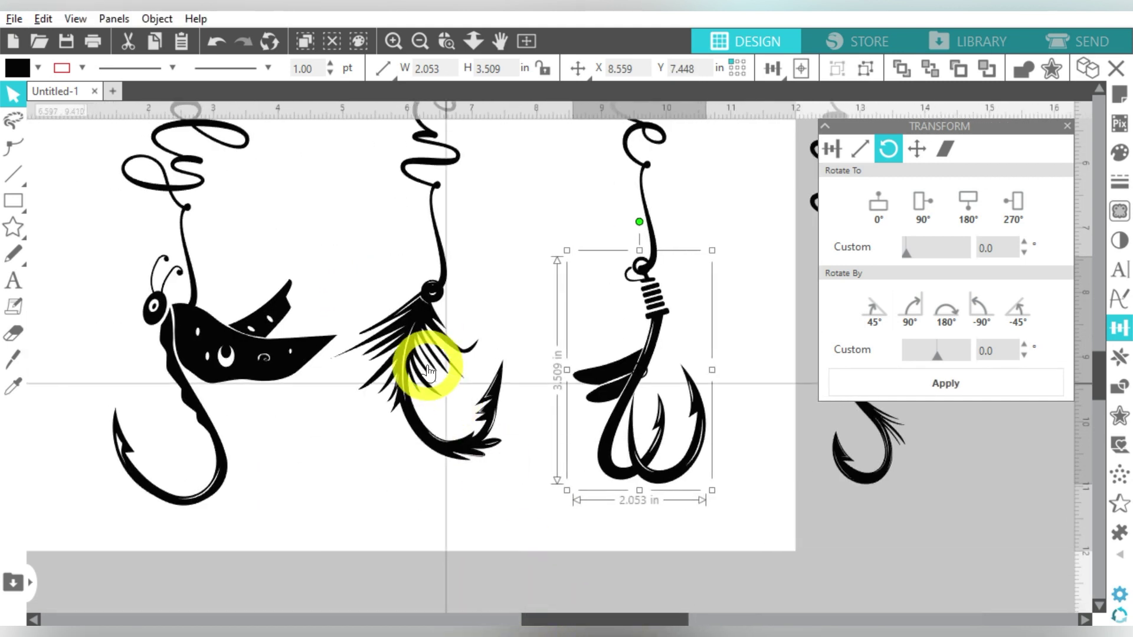
drag(412, 346, 413, 336)
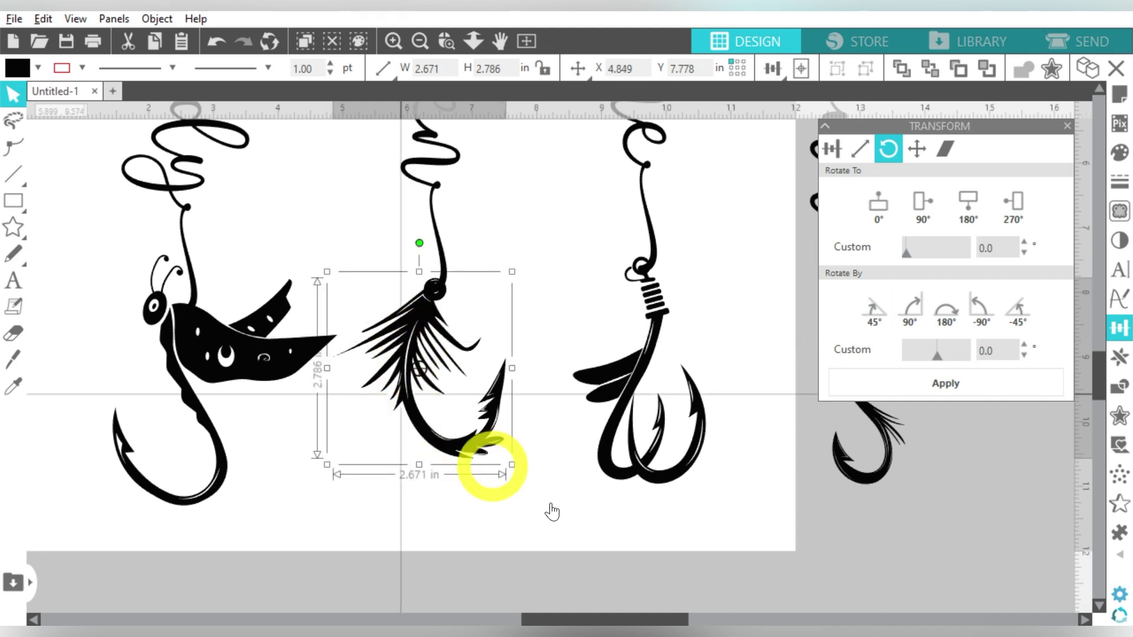
drag(605, 620, 561, 612)
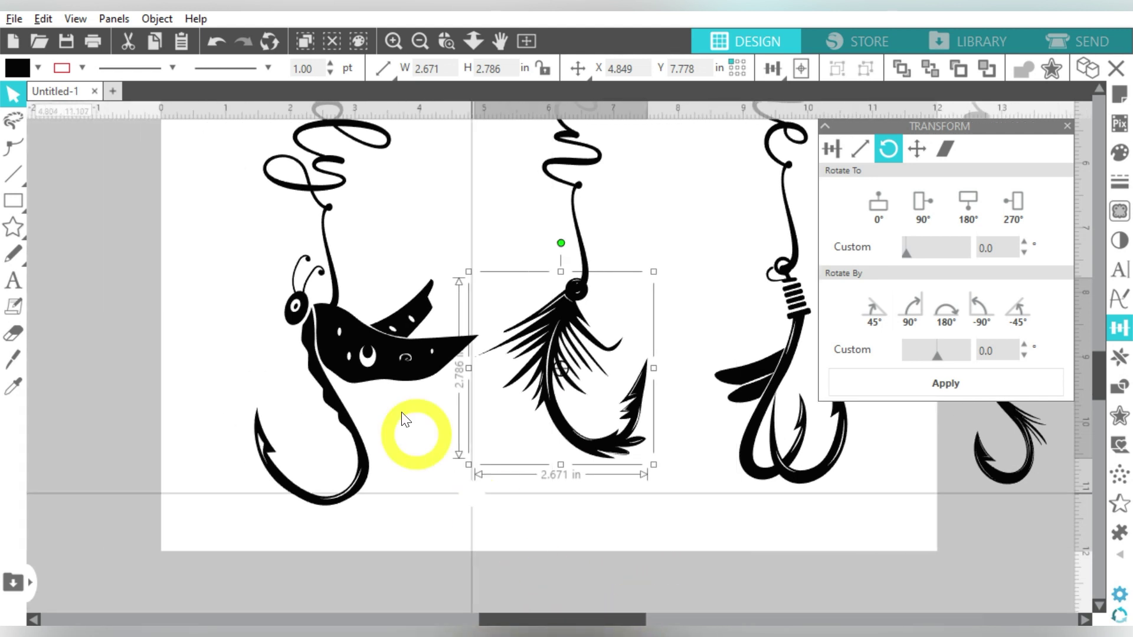
Resize the bird lure under brody to 3.197 by 3.568 in and fine-tune its position.
click(380, 342)
mouse_move(257, 507)
mouse_down()
mouse_move(243, 516)
mouse_move(274, 505)
mouse_move(266, 511)
mouse_up()
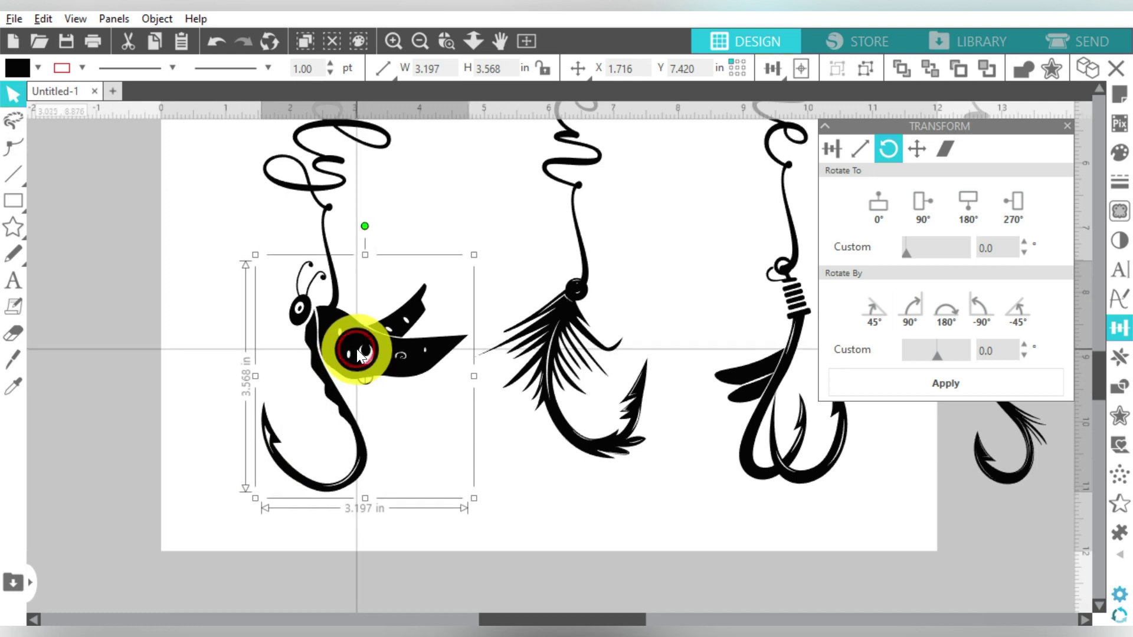
drag(360, 349, 359, 349)
click(420, 41)
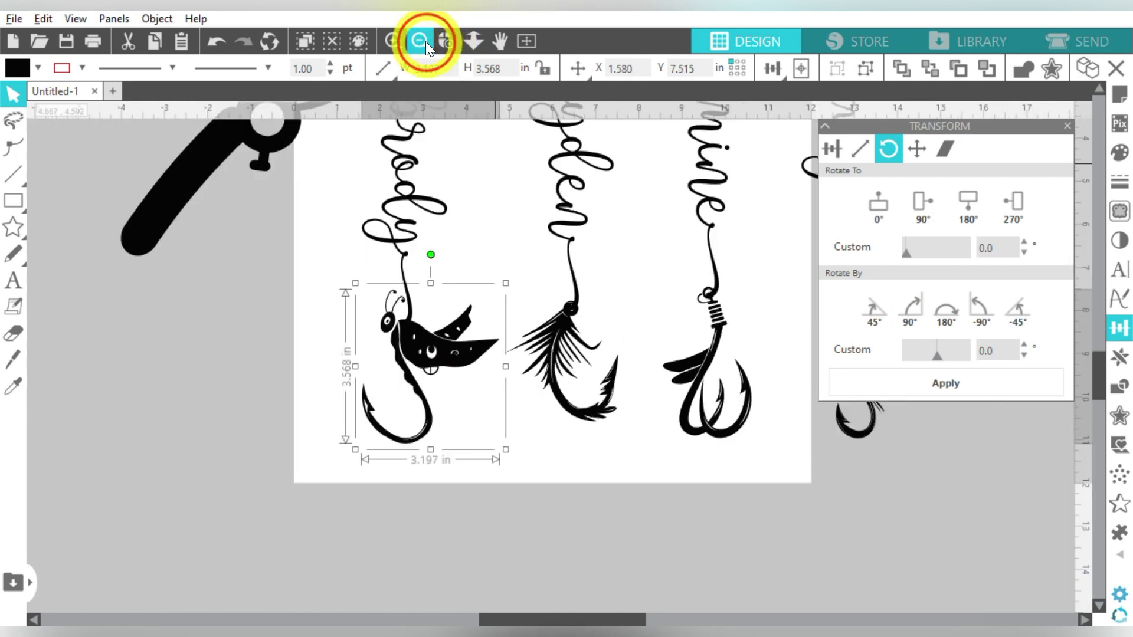
click(419, 41)
click(420, 41)
Weld the entire rod, names and lures into one shape, then shrink it to 12.730 by 8.487 in.
scroll(756, 225, up, 1)
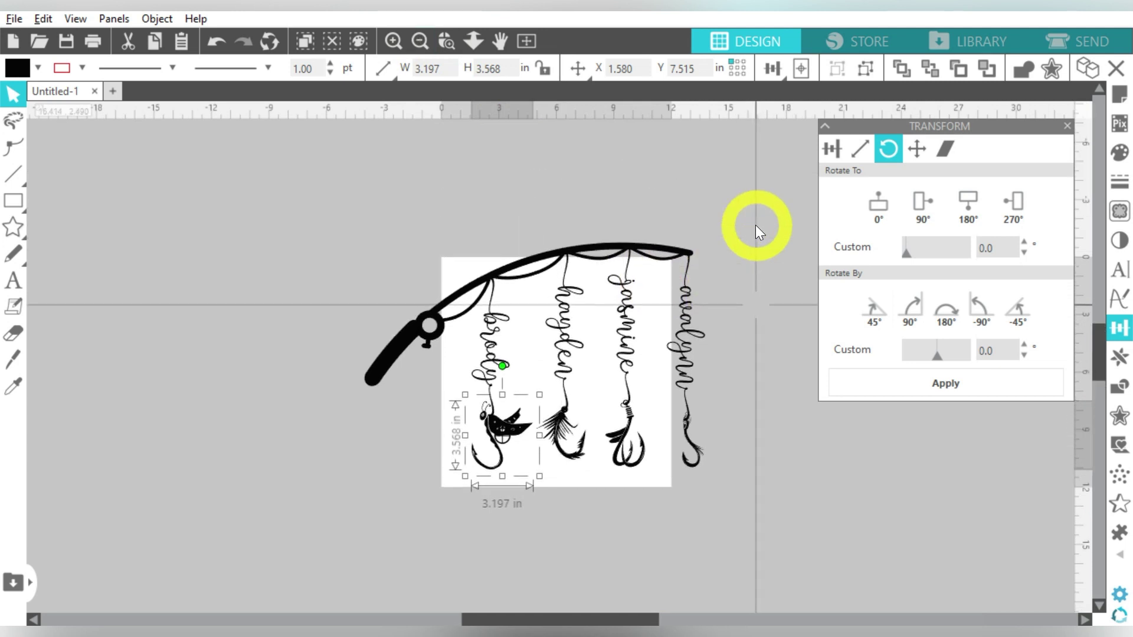
click(767, 196)
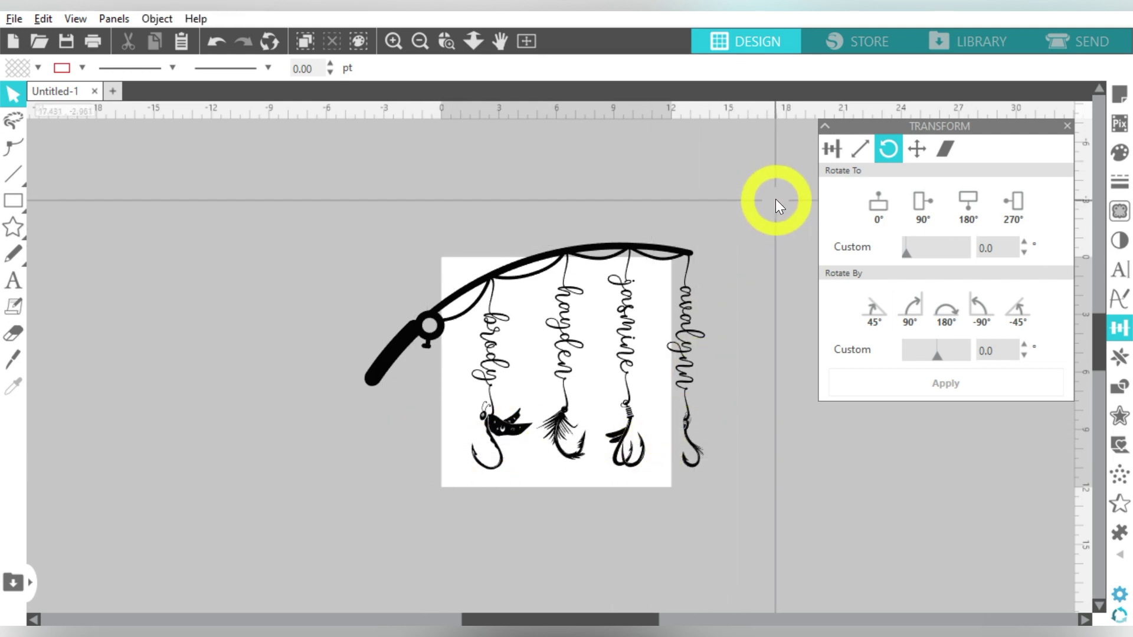
drag(777, 194, 380, 490)
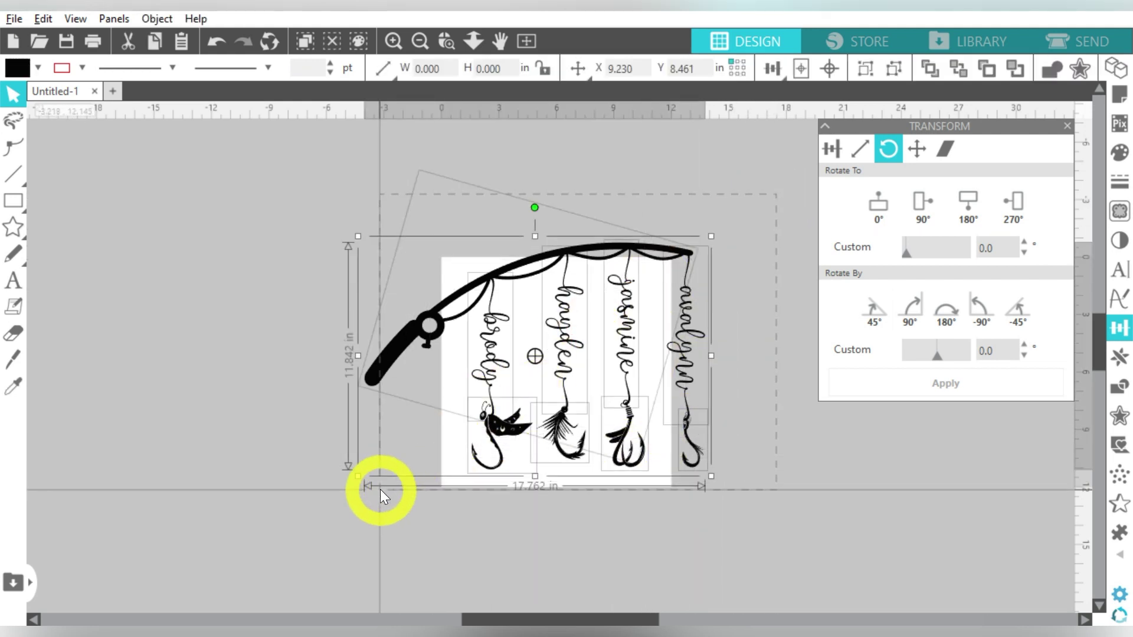
right_click(468, 359)
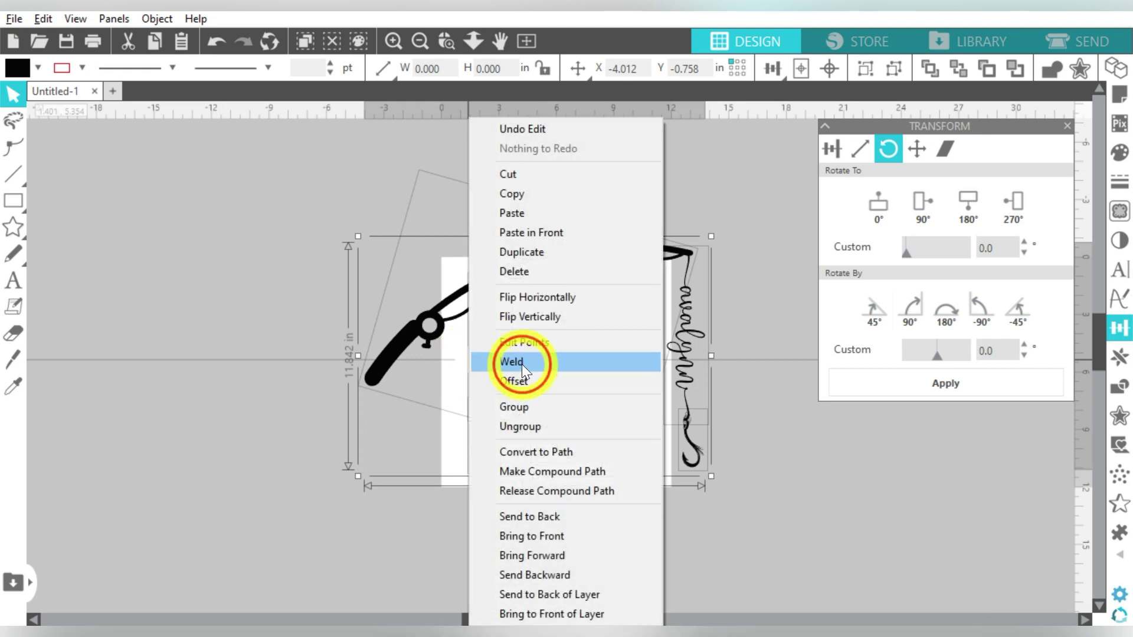
click(521, 363)
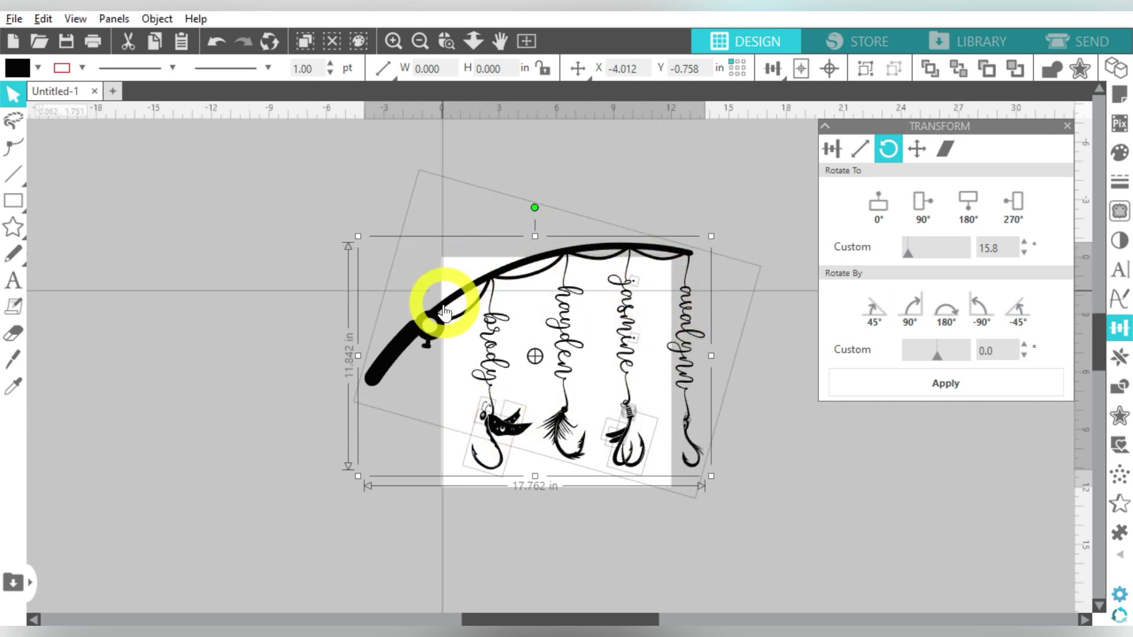
key(i)
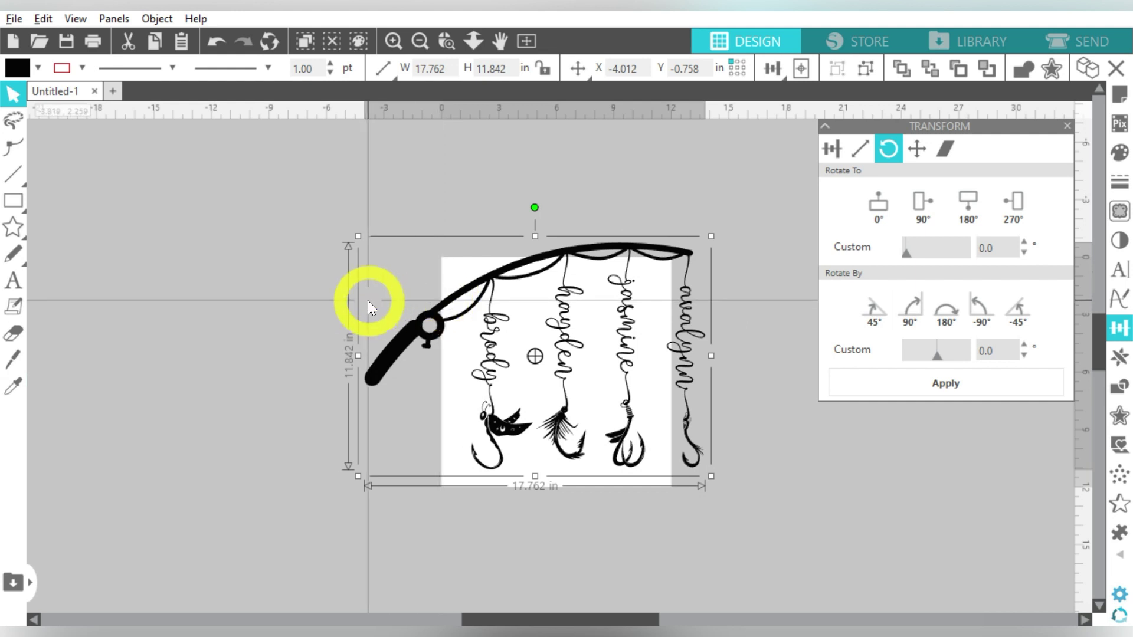
drag(361, 240, 455, 299)
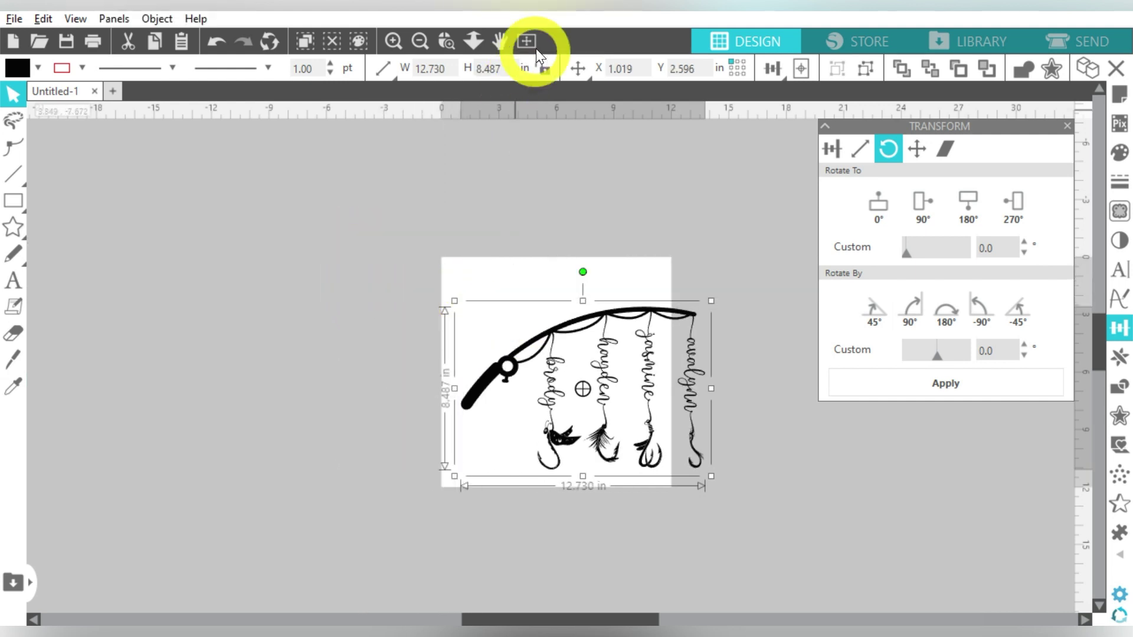
Scale the design proportionally to 11 in wide (11.001 × 7.334 in) and centre it on the page.
click(544, 71)
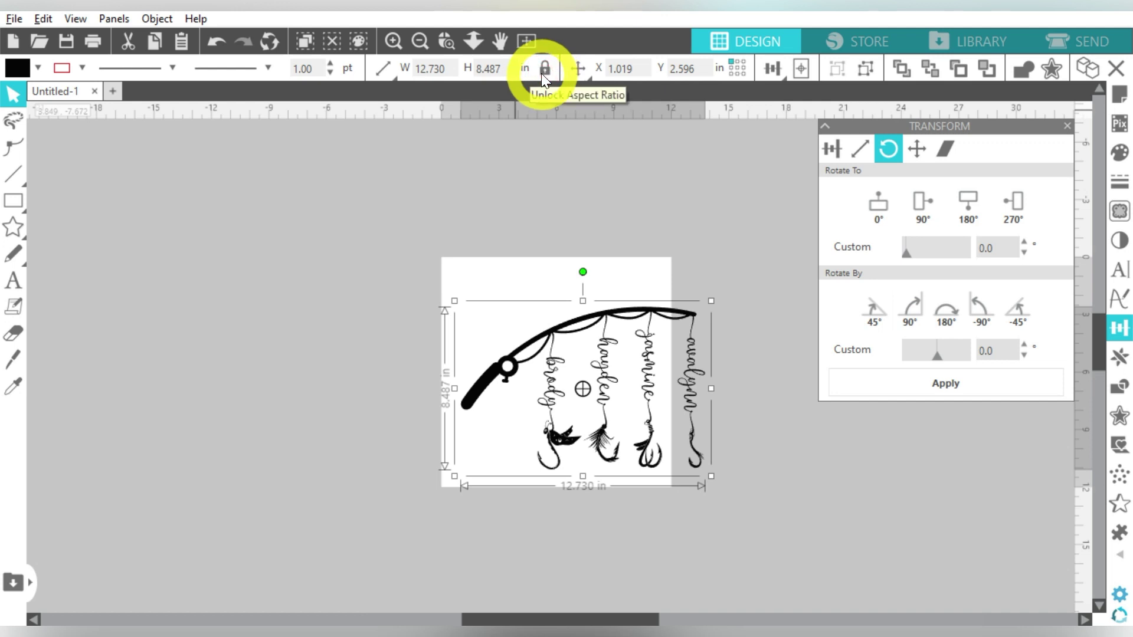
click(432, 68)
text(11)
key(Return)
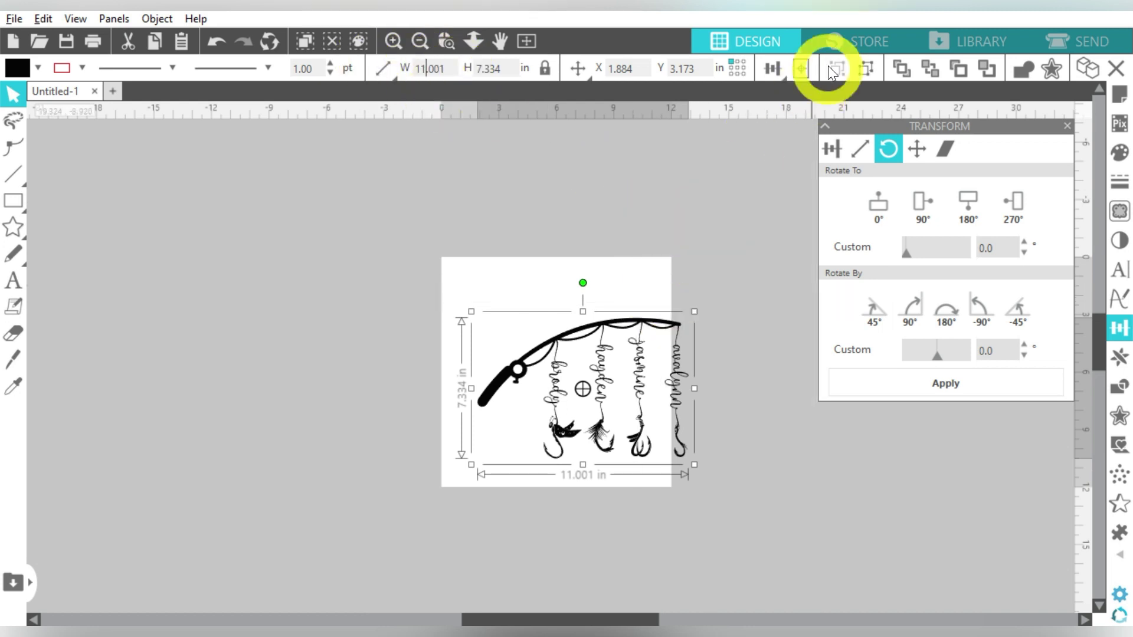
click(804, 68)
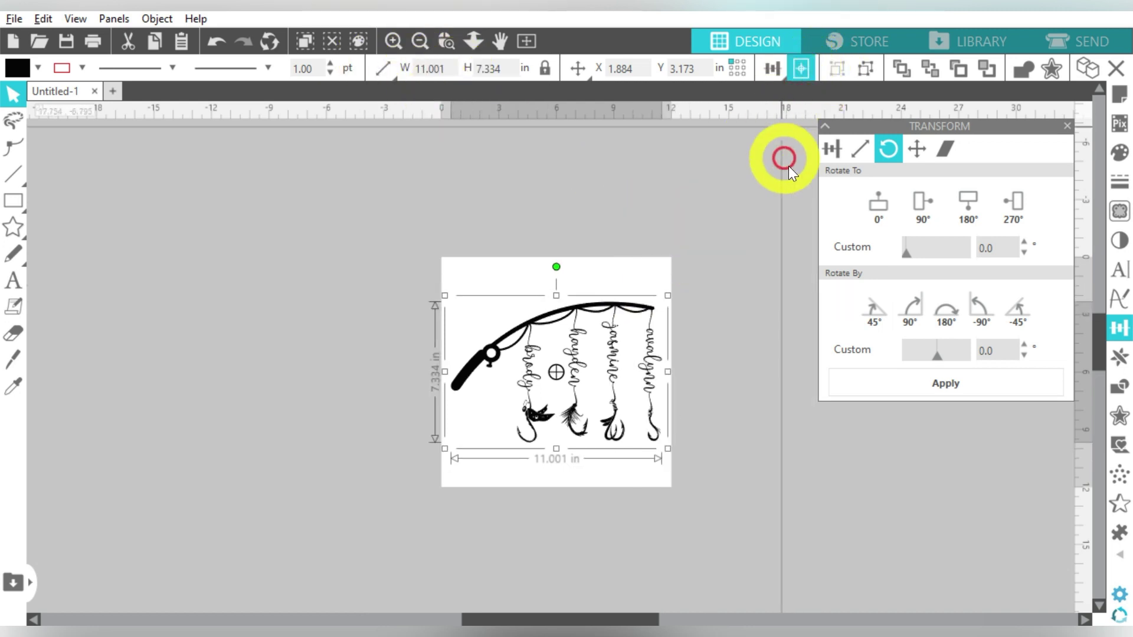
click(1067, 126)
scroll(872, 234, up, 3)
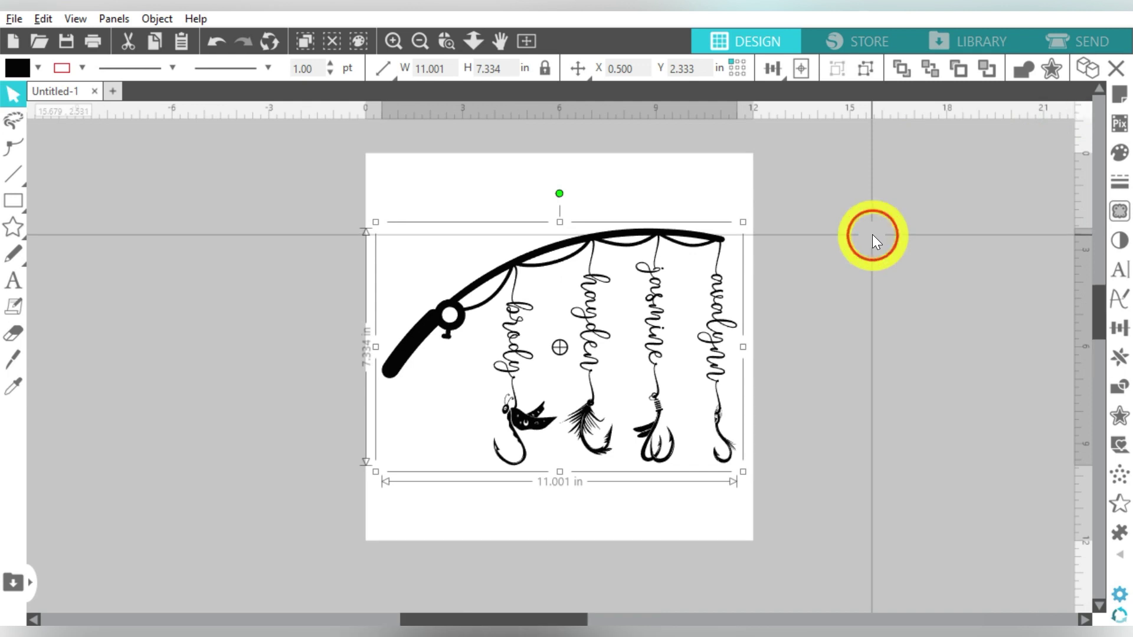
click(872, 235)
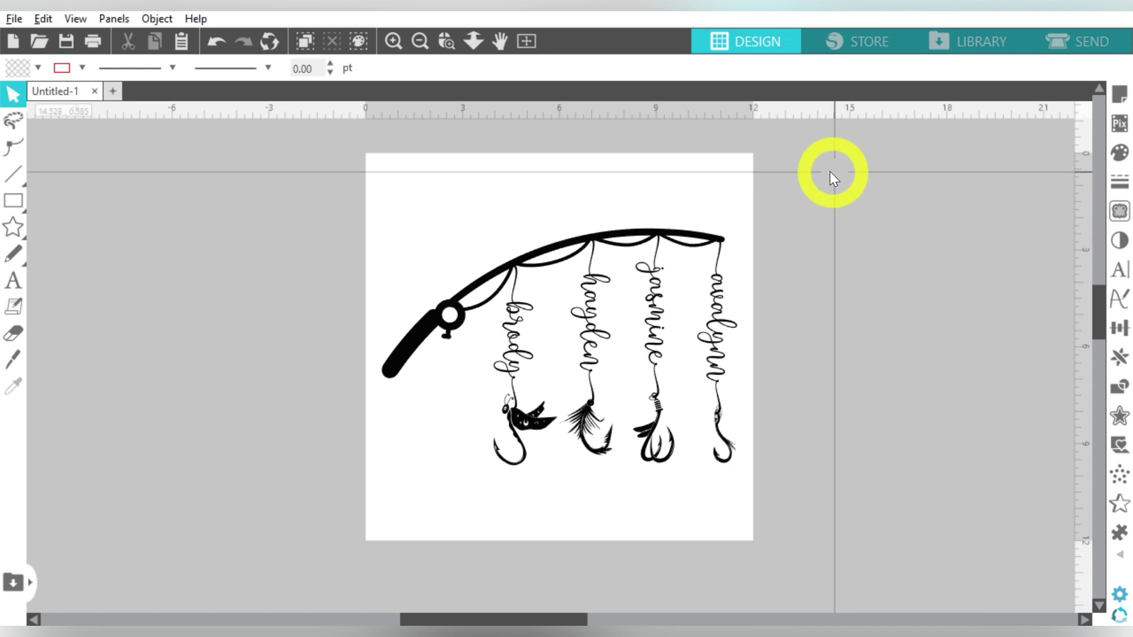
Add the two-line title text 'WE'RE HOOKED ON GRANDAD' beside the rod design.
click(8, 281)
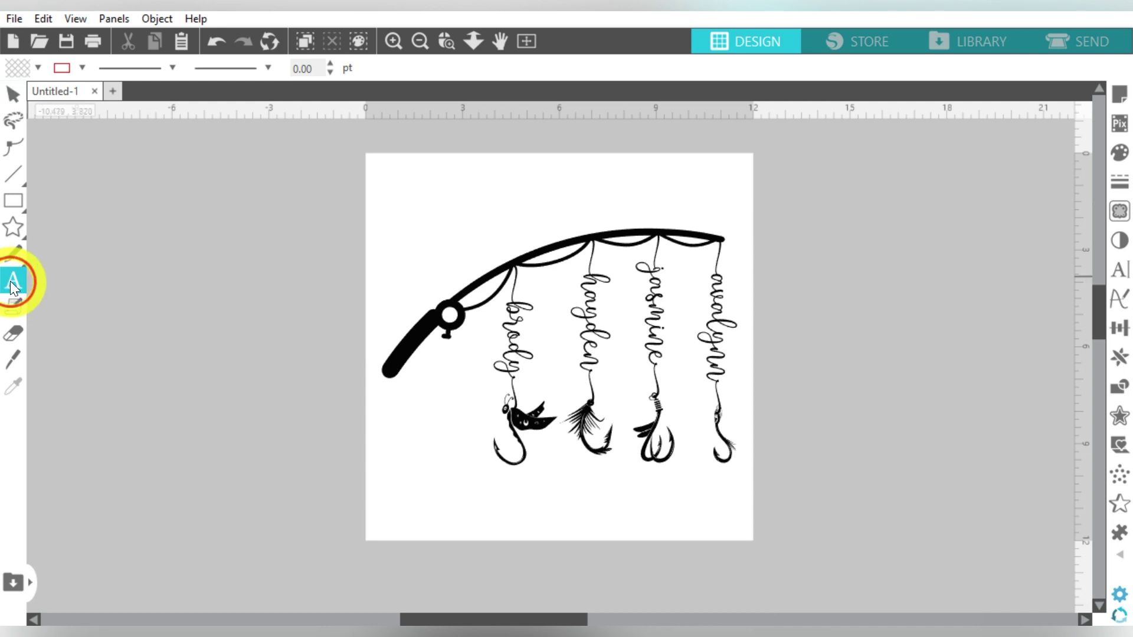
click(224, 228)
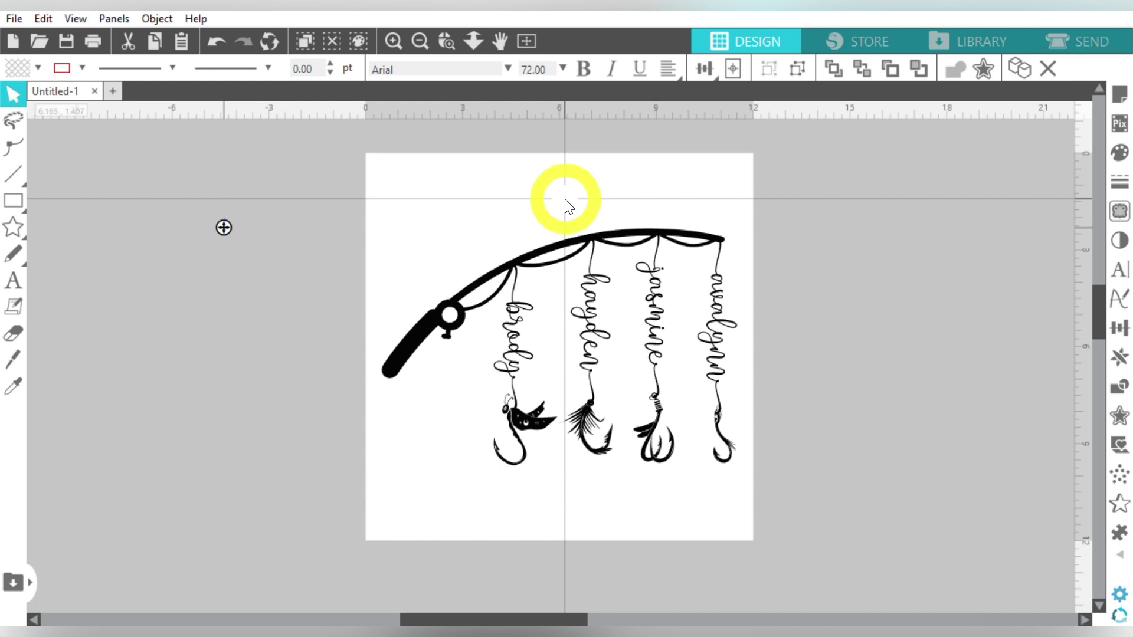
text(HOOKED ON GRANDAD)
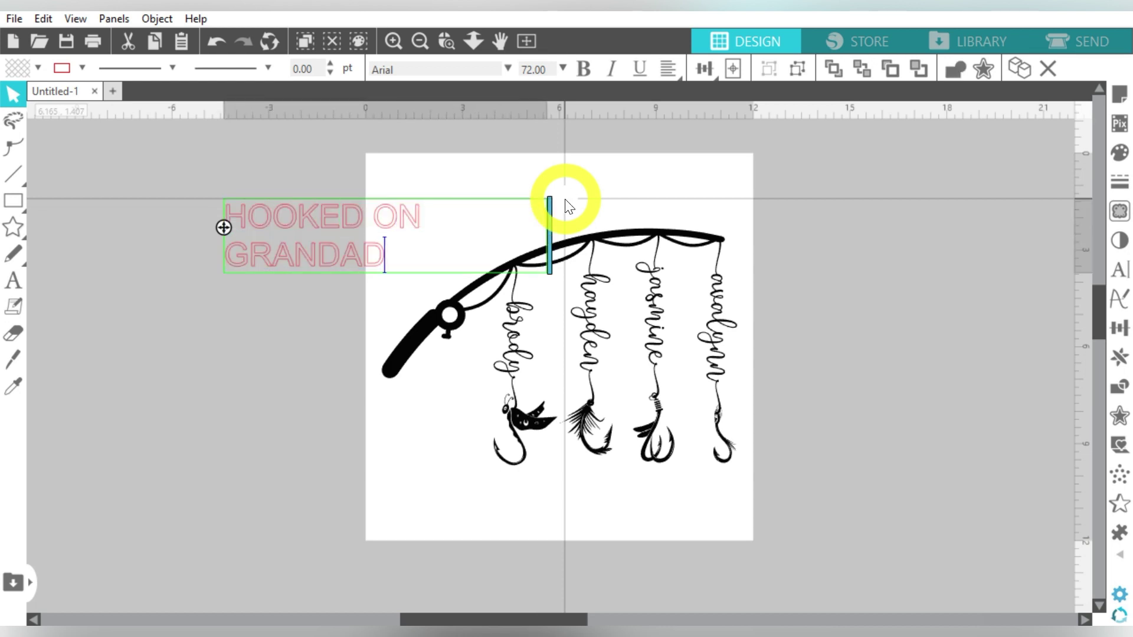
click(364, 213)
double_click(364, 212)
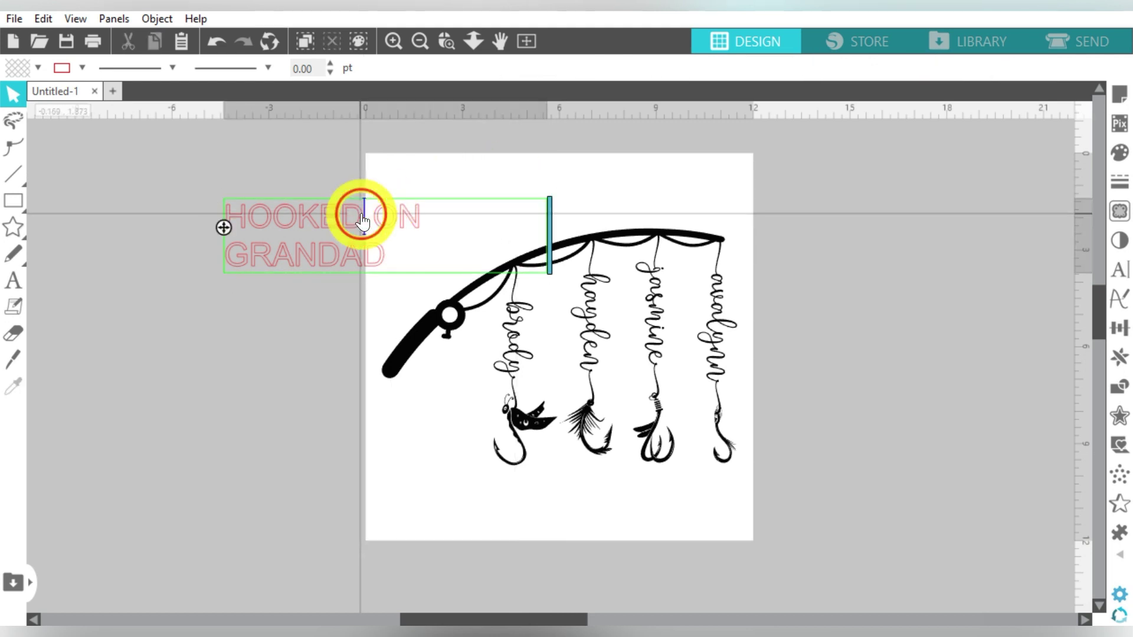
key(Home)
text(WE'RE)
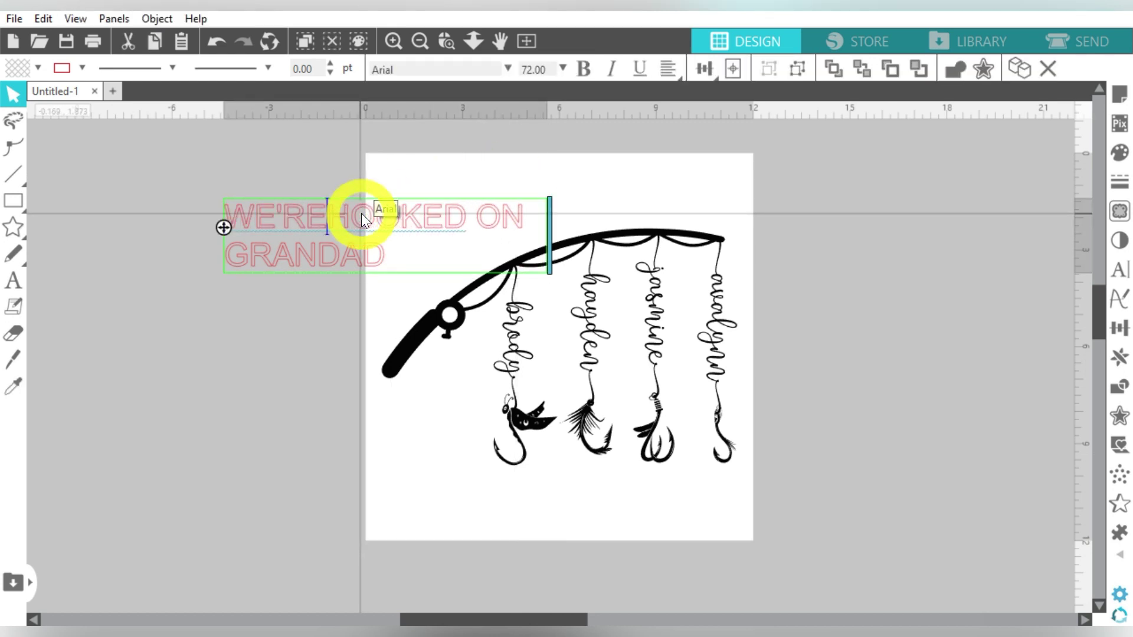
click(308, 182)
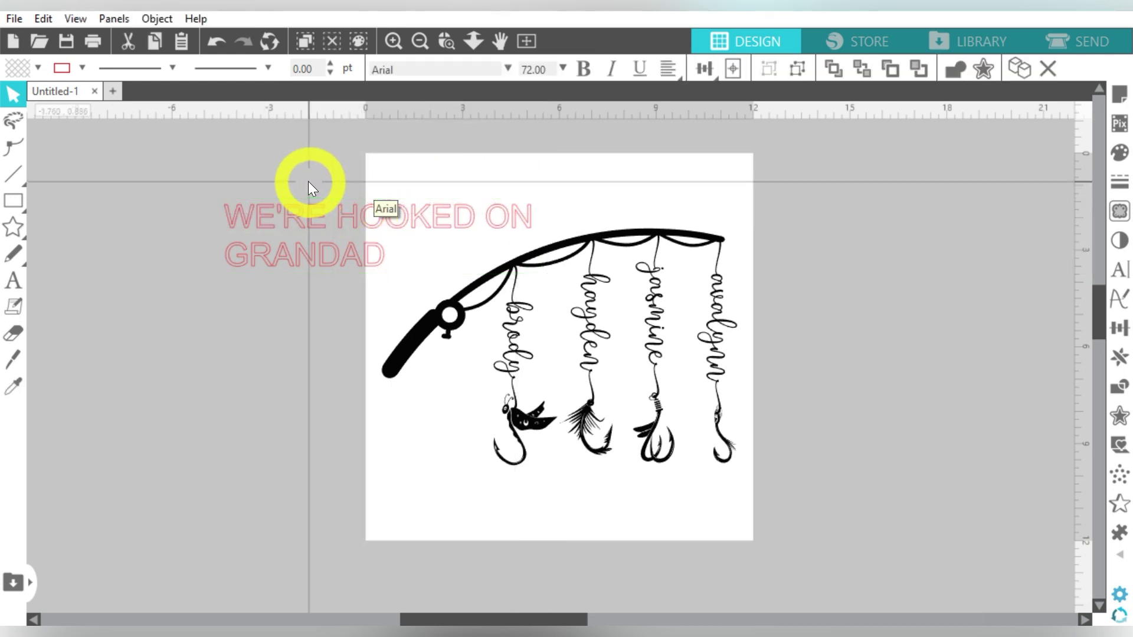
click(323, 214)
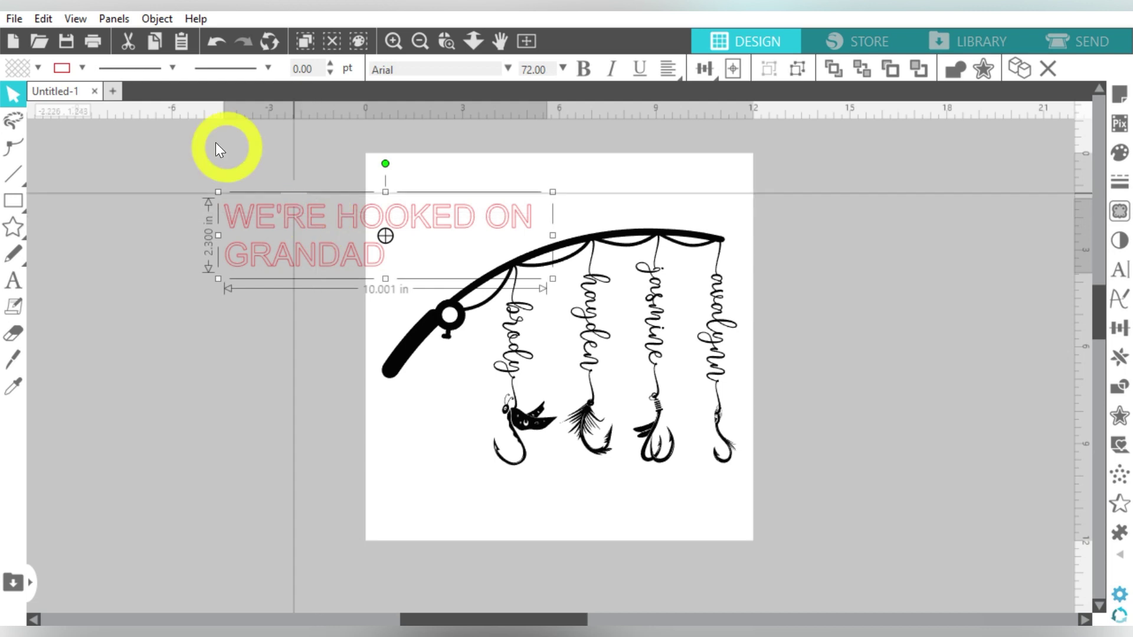
Give the title a black fill and a black outline.
click(39, 69)
click(19, 94)
click(77, 71)
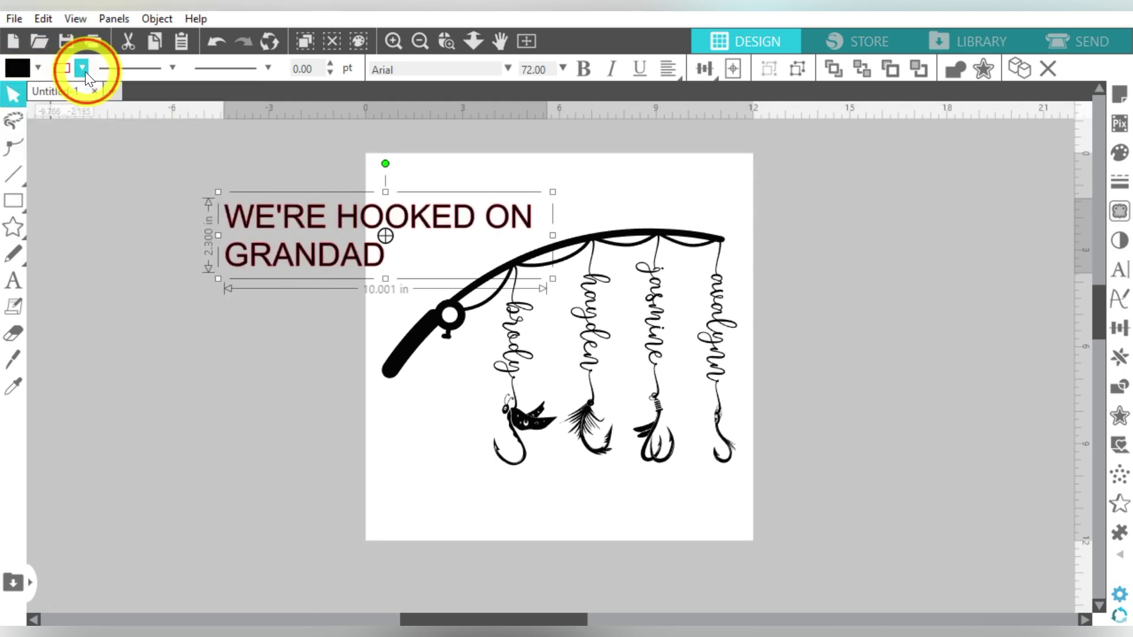
click(83, 68)
click(76, 94)
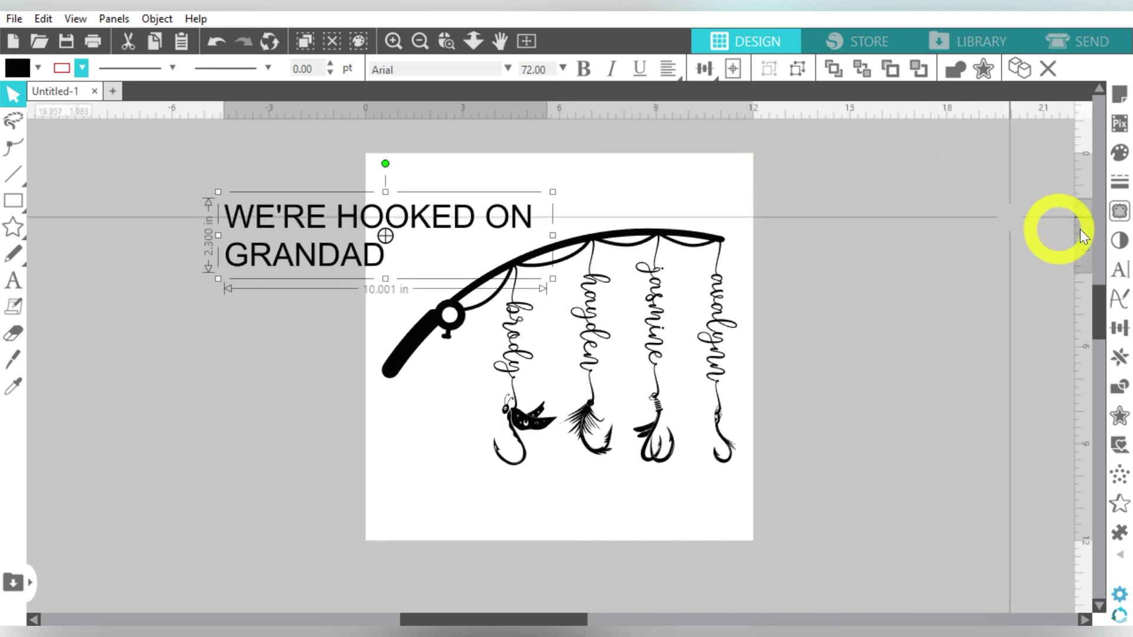
Change the title font to RemingtonWeather and enlarge the text.
click(1120, 269)
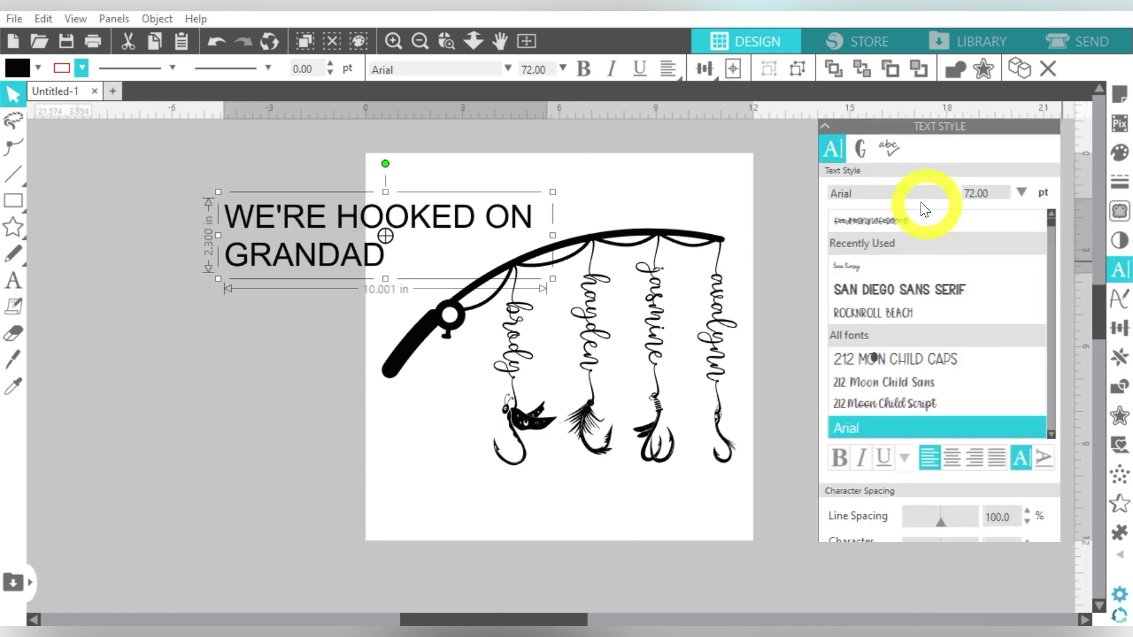
click(906, 190)
text(Rainbow)
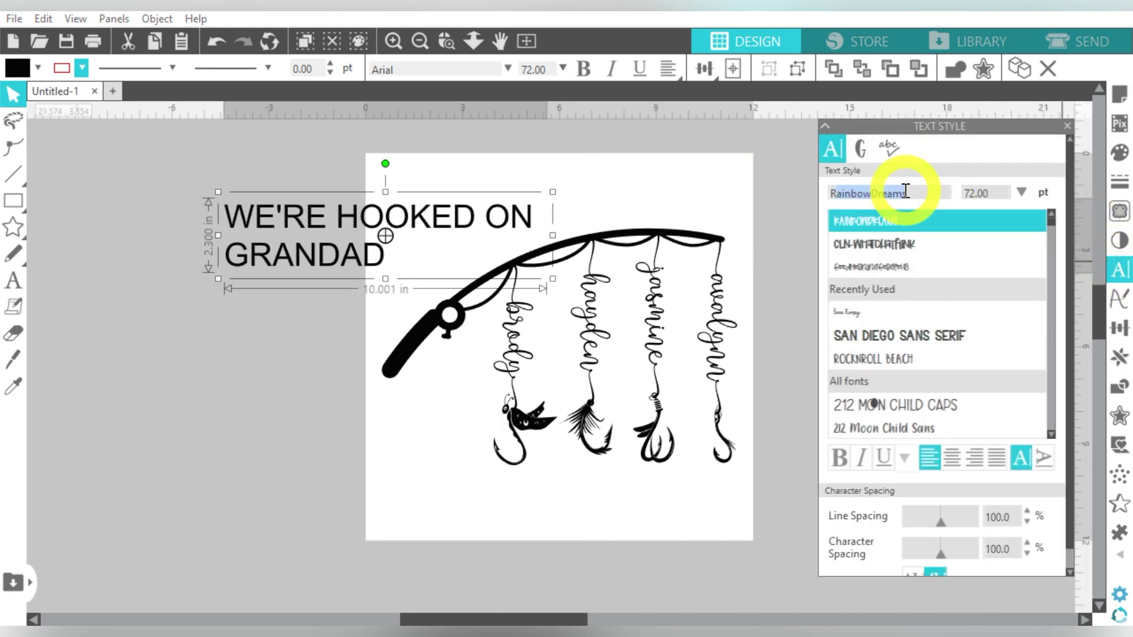
text(REMINgtonWeather)
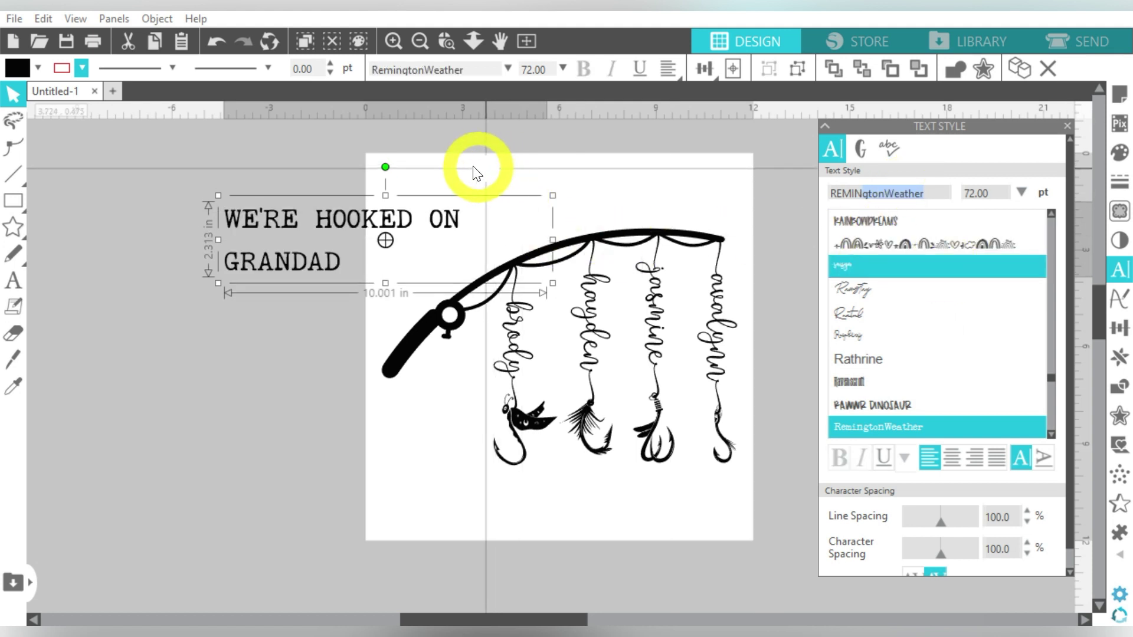
click(450, 228)
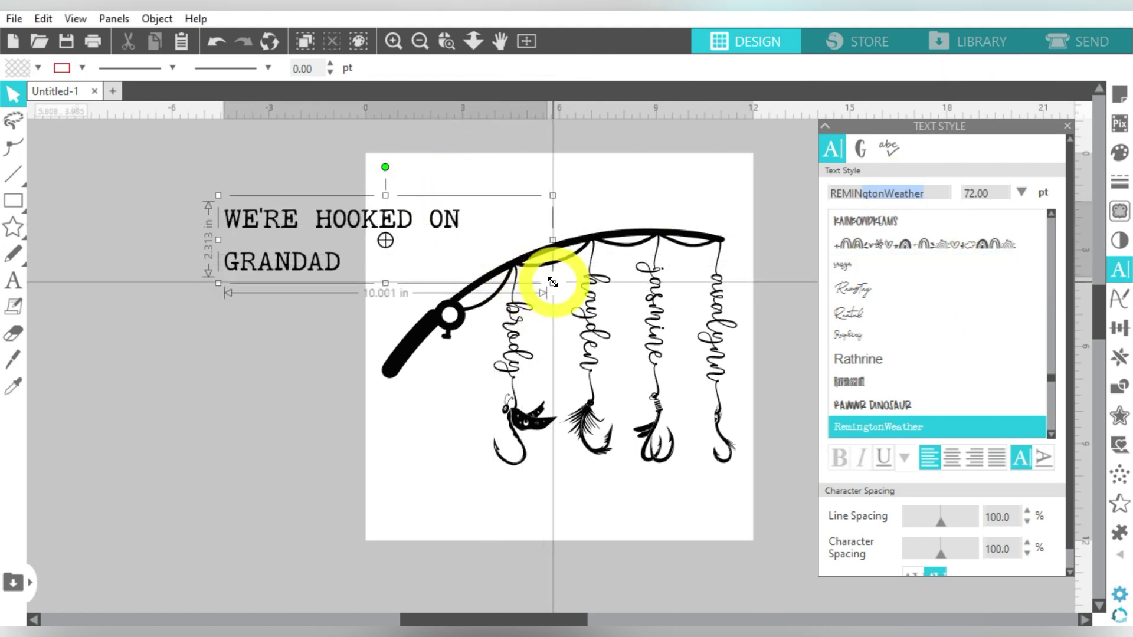
drag(551, 283, 683, 354)
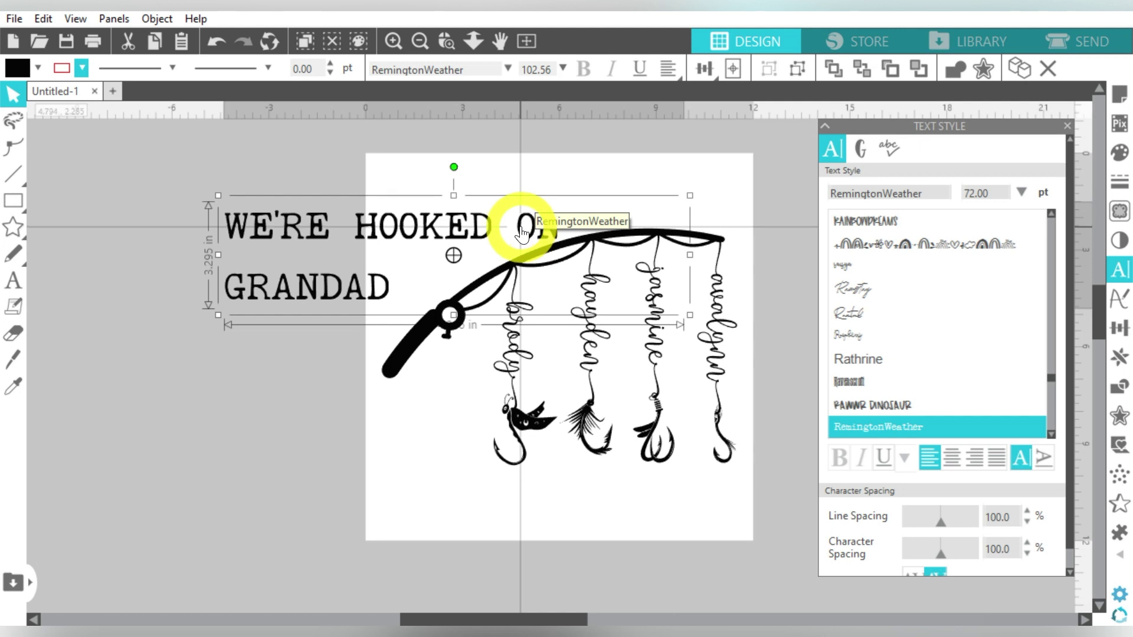
Set the title to 60 pt and move it to the top left of the page.
click(1001, 189)
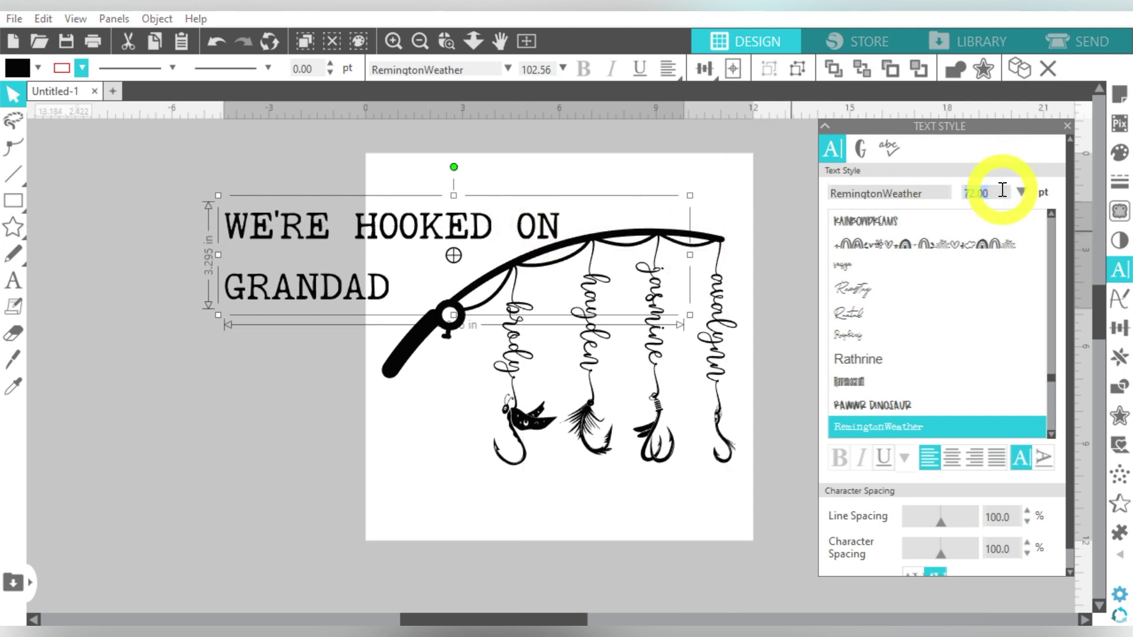
text(60)
key(Return)
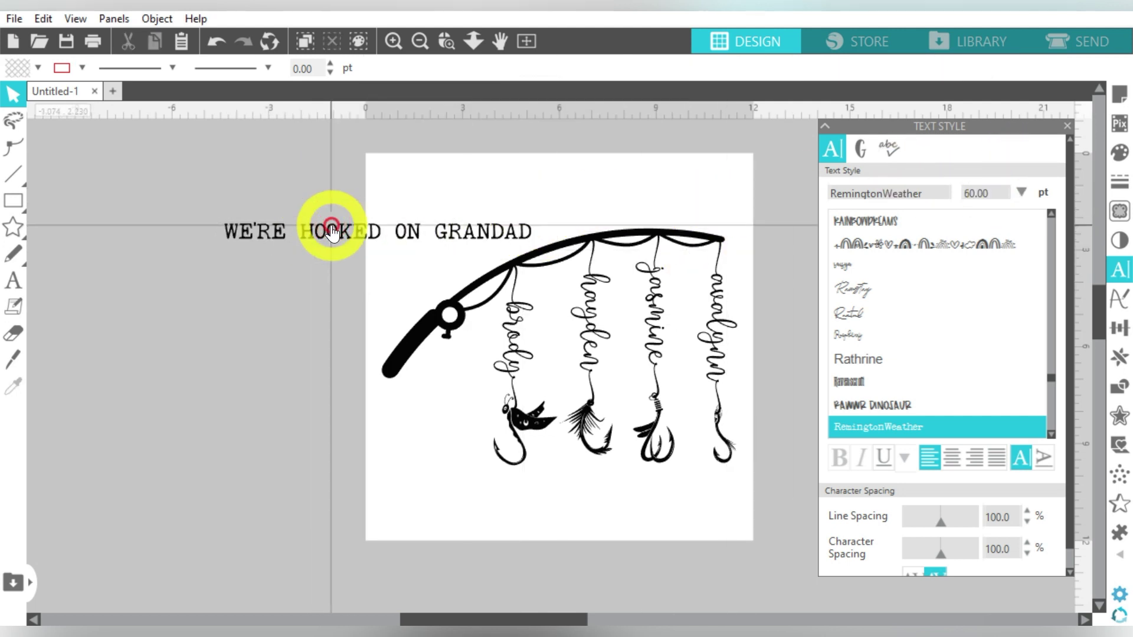
drag(329, 227, 499, 203)
click(678, 225)
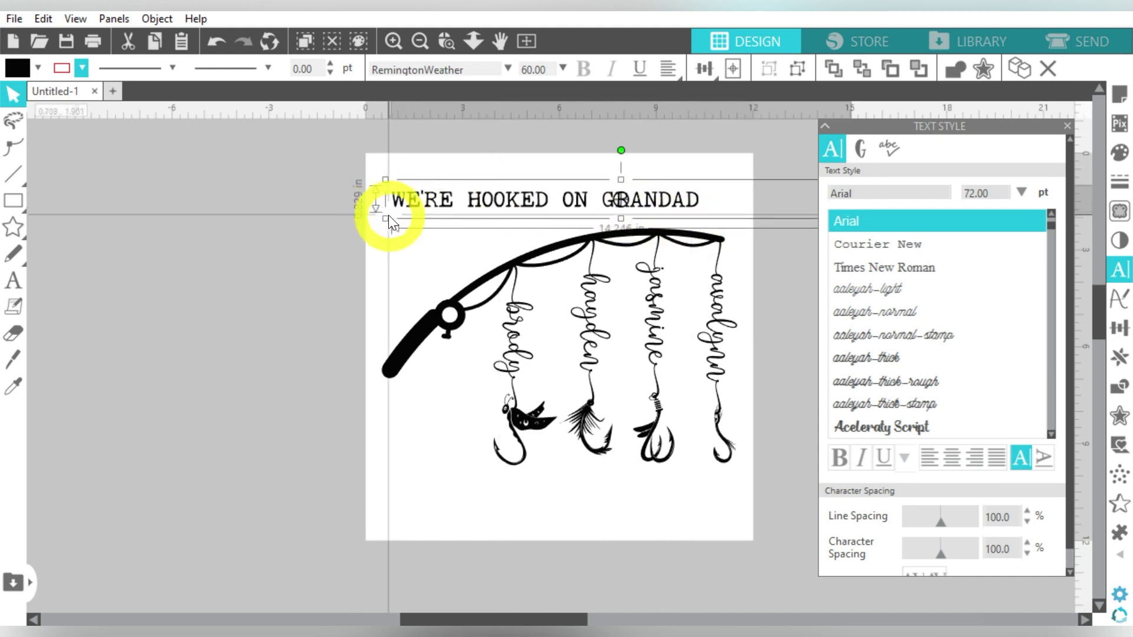
drag(384, 213, 484, 205)
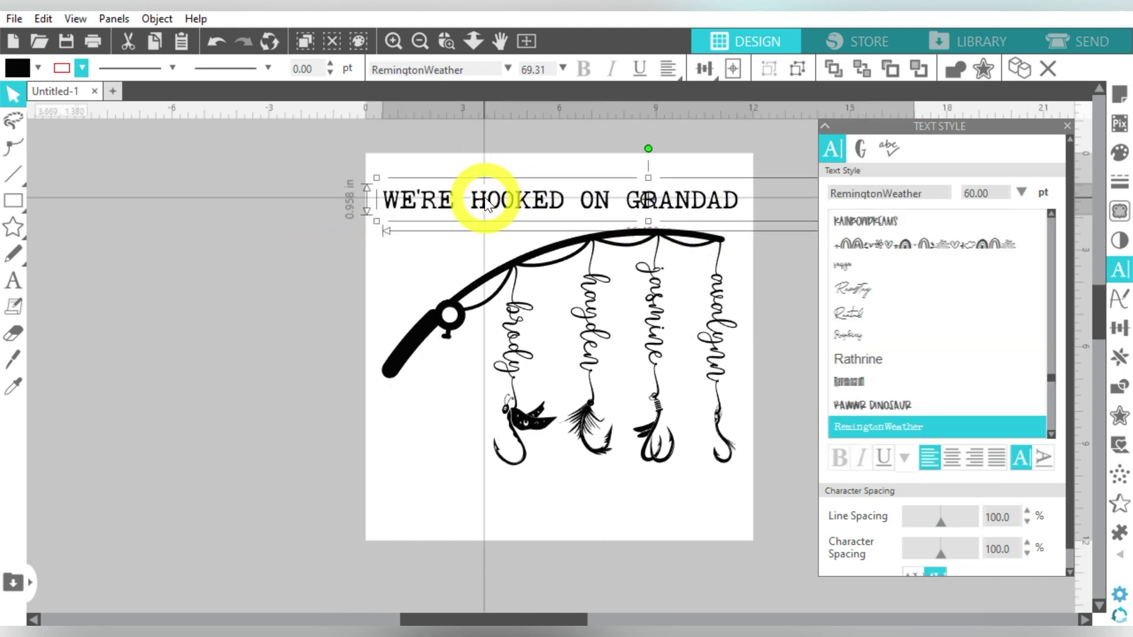
right_click(533, 299)
Convert the title to a path and centre it with the fishing rod, then close Text Style.
click(575, 447)
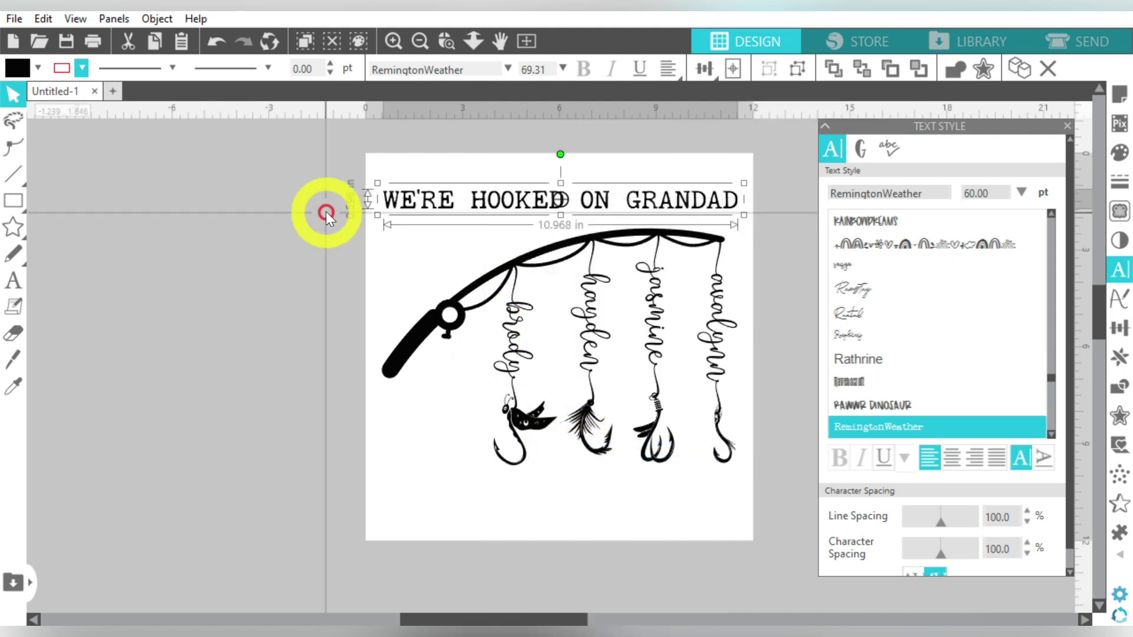
drag(758, 163, 608, 291)
click(772, 69)
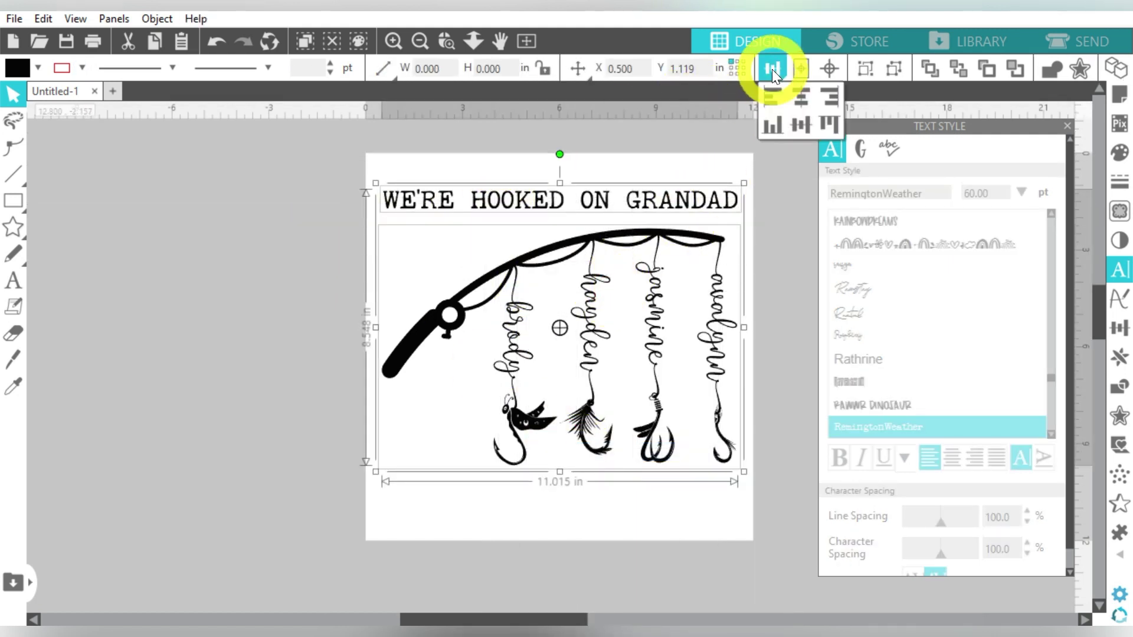
click(804, 95)
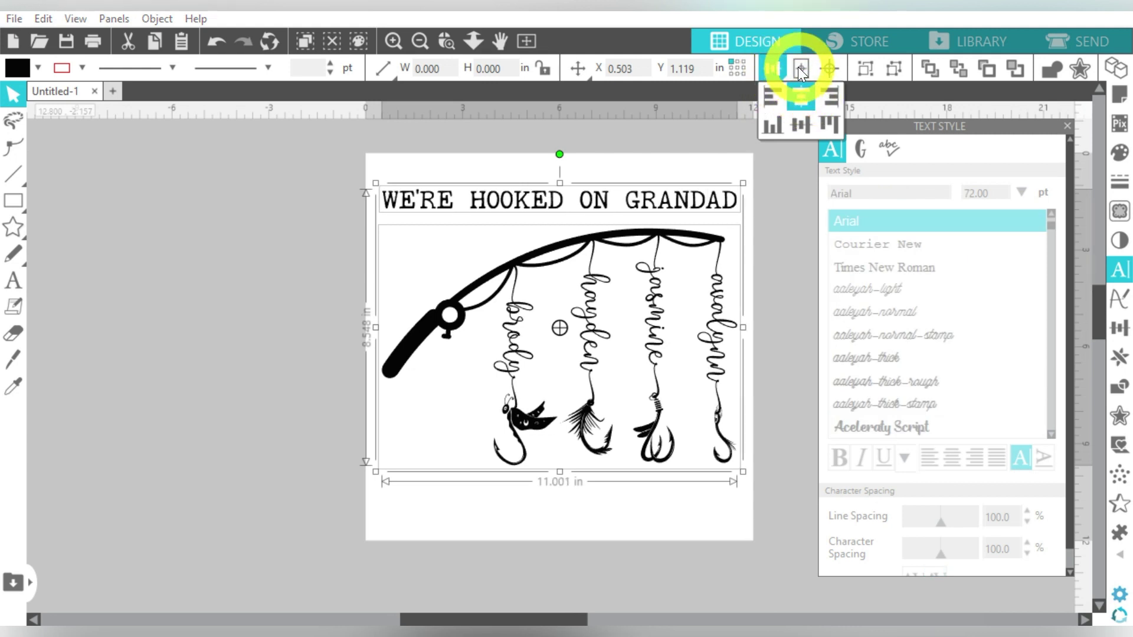
click(798, 66)
click(771, 161)
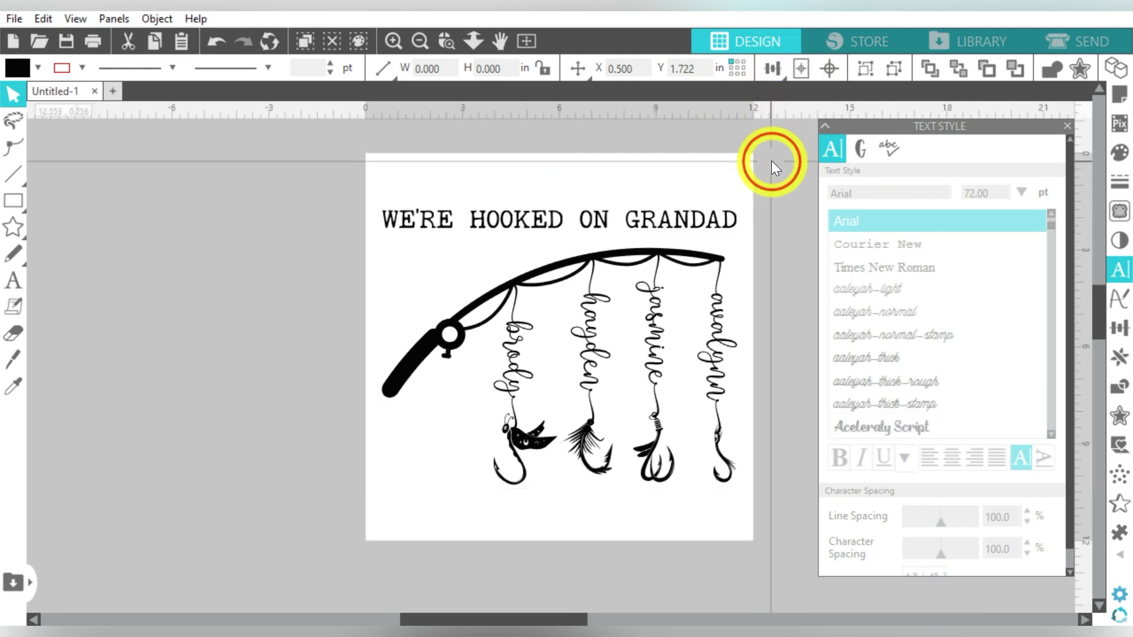
click(1067, 125)
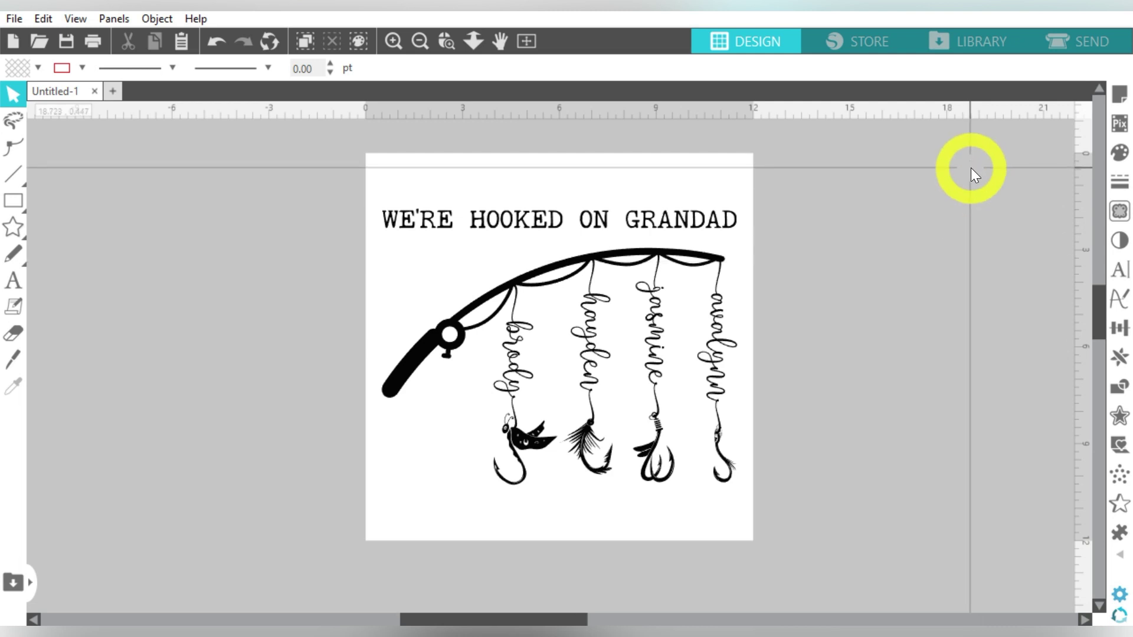